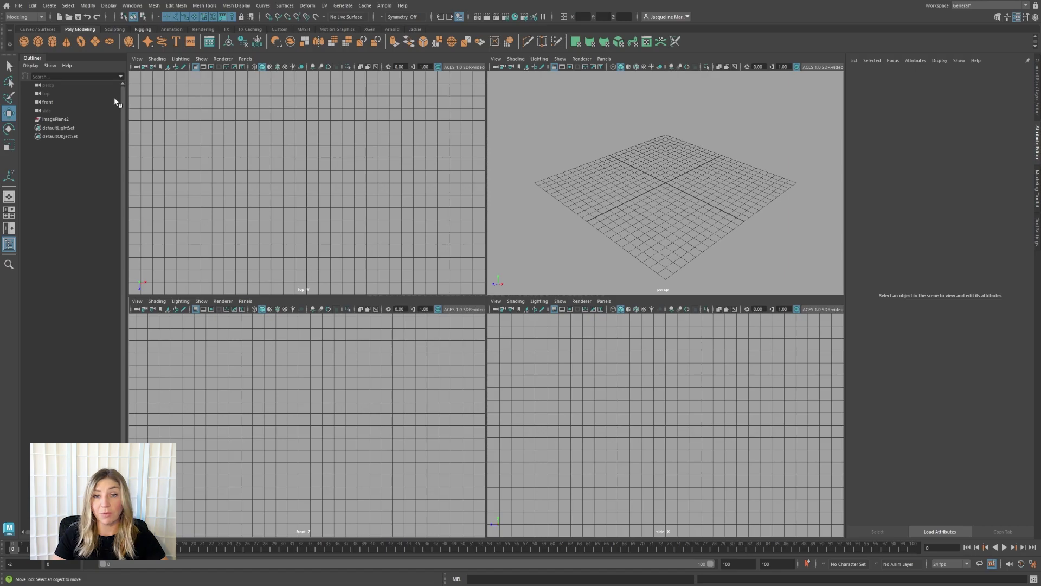
Import MissAlignMonster_Top_4K.jpg from the DEMO Art/Monster_Orthos folder as an image plane in the top view.
left_click(137, 59)
mouse_move(188, 250)
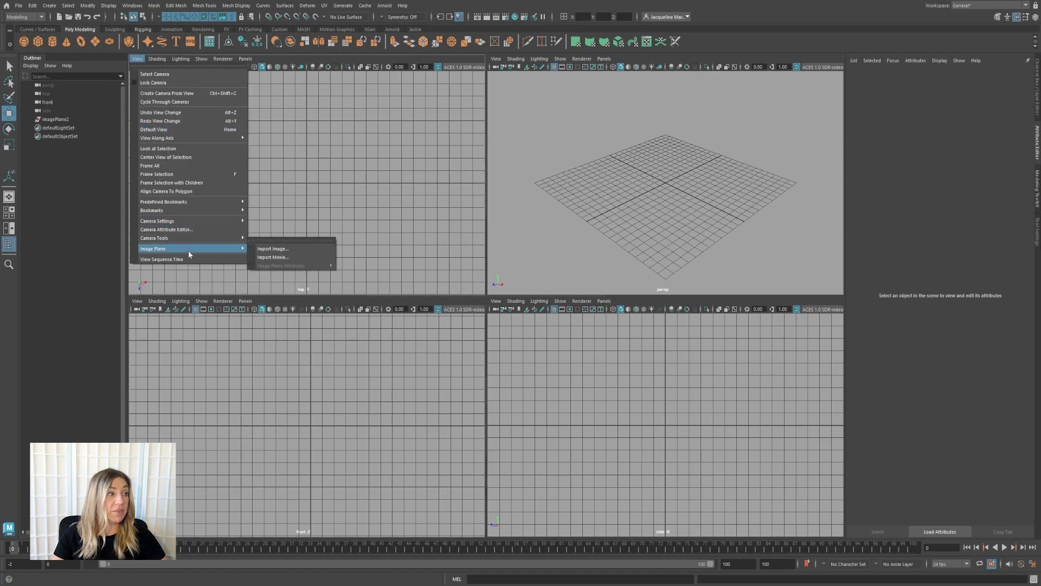
left_click(298, 249)
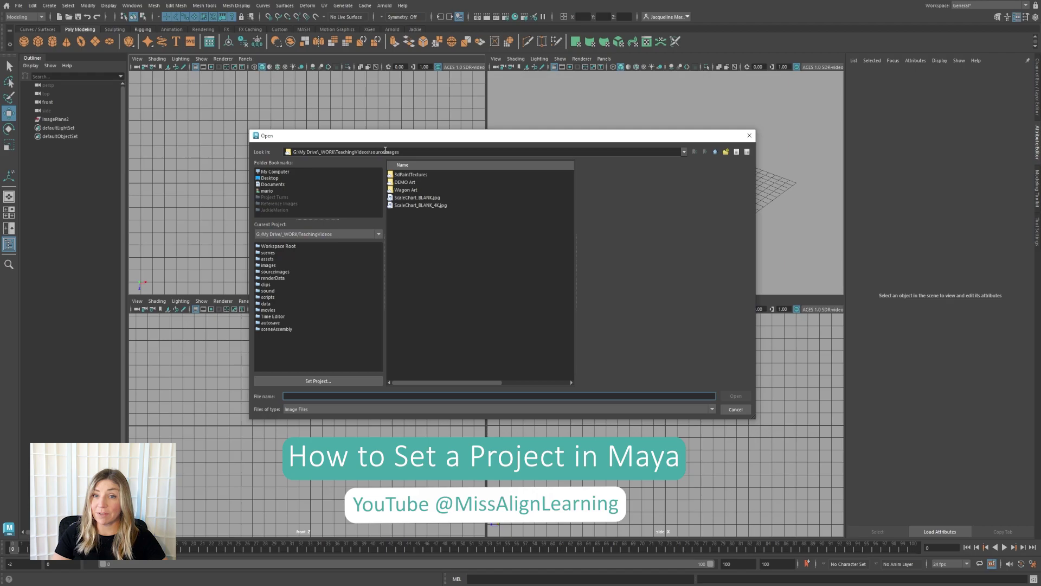
double_click(415, 183)
left_click(410, 175)
double_click(412, 175)
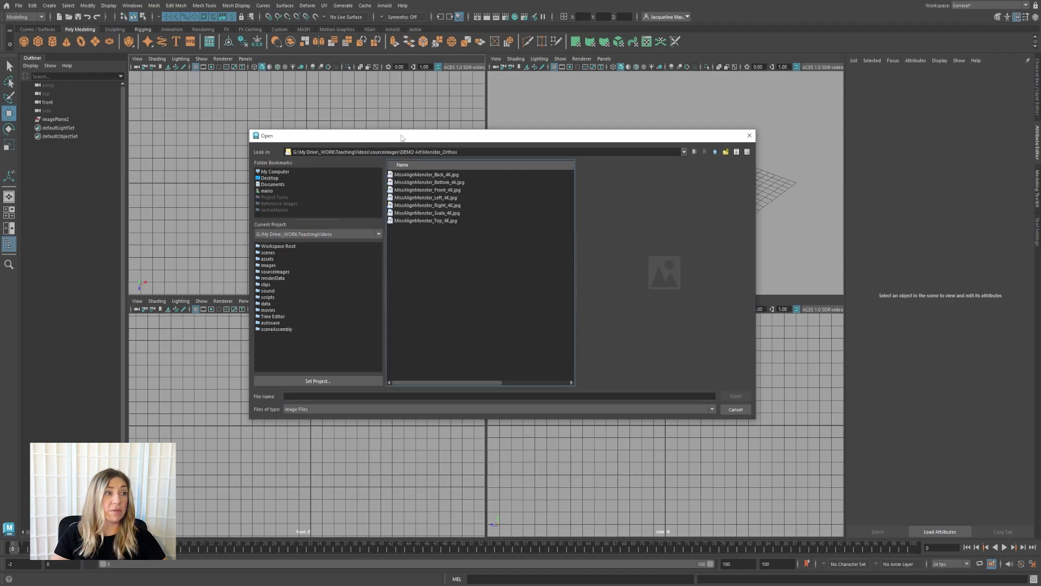
left_click_drag(403, 139, 485, 125)
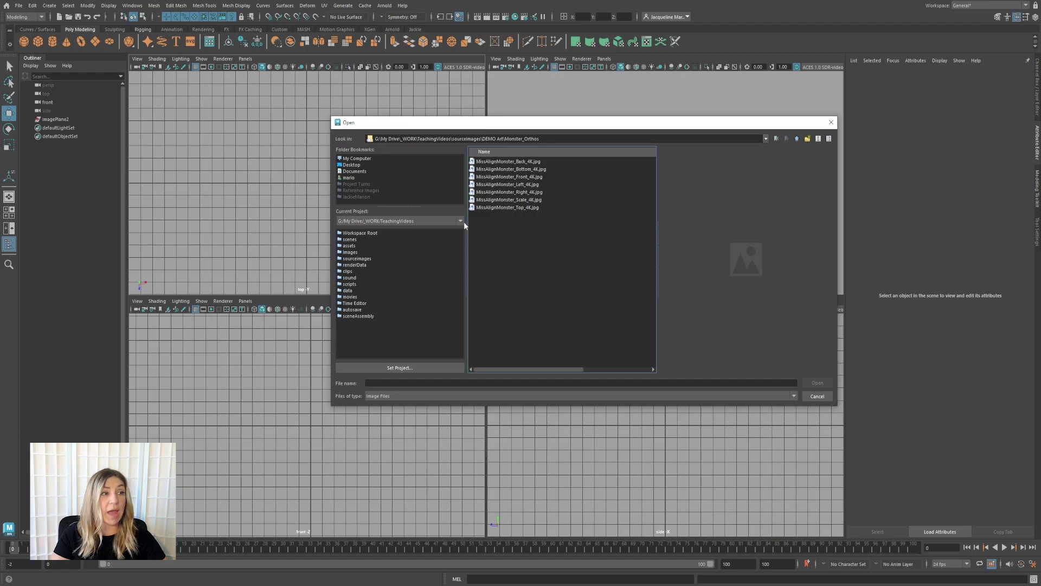
left_click(504, 207)
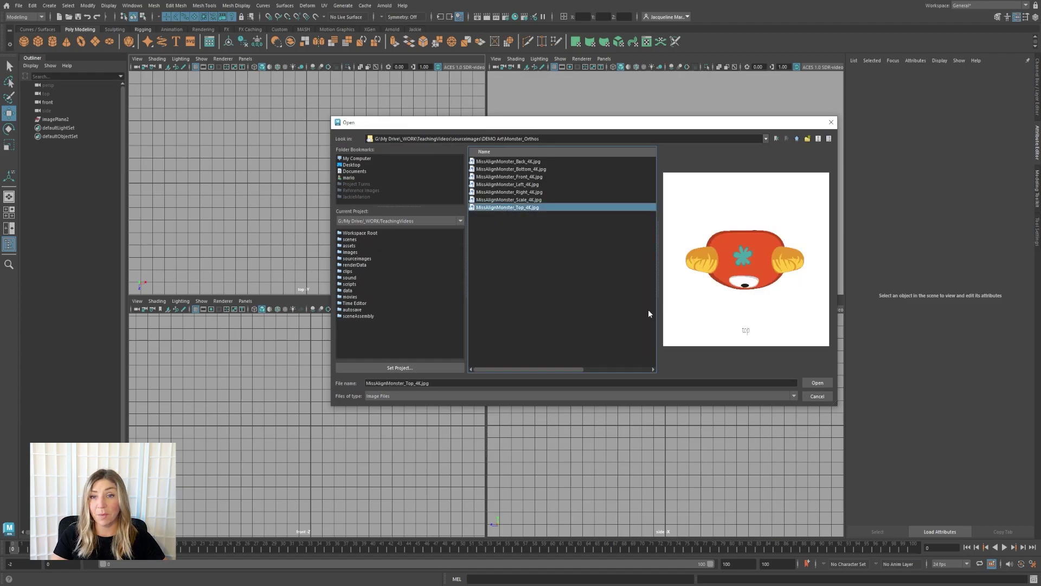
left_click(817, 383)
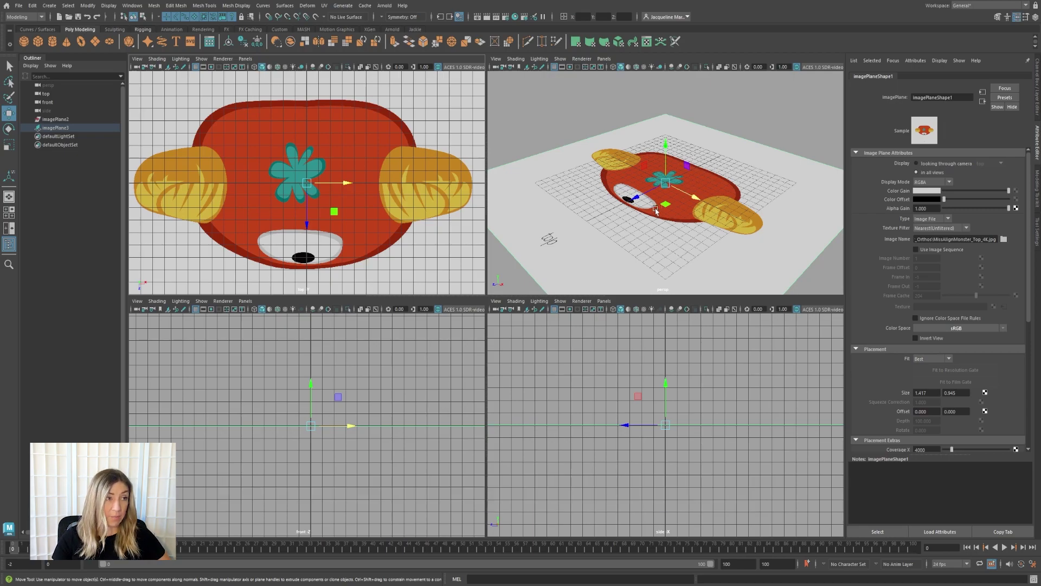
Import MissAlignMonster_Front_4K.jpg from the DEMO Art/Monster_Orthos folder as an image plane in the front view.
scroll(705, 223, "down", 8)
left_click_drag(705, 222, 704, 230, "alt")
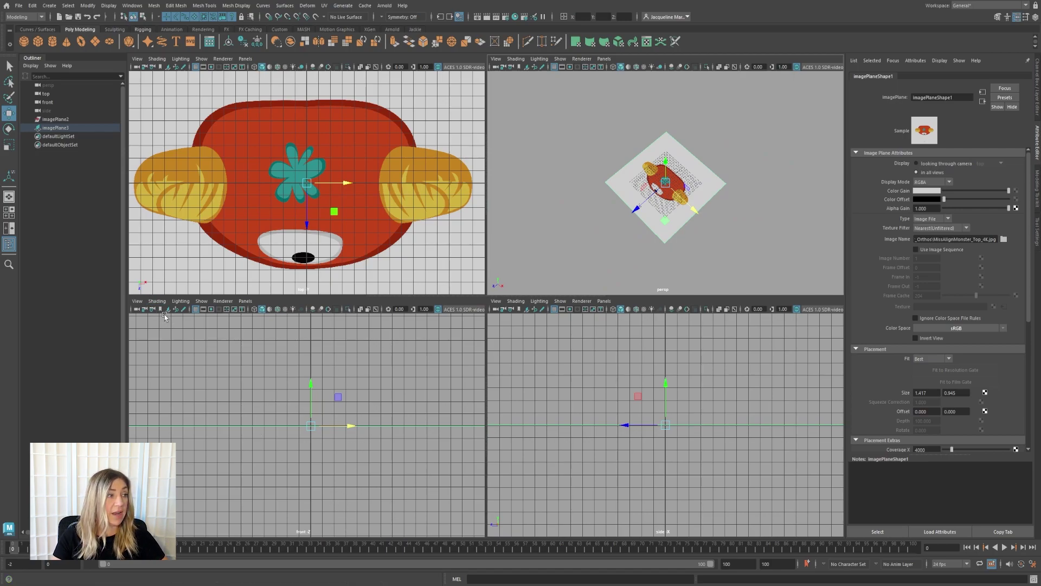
left_click(167, 310)
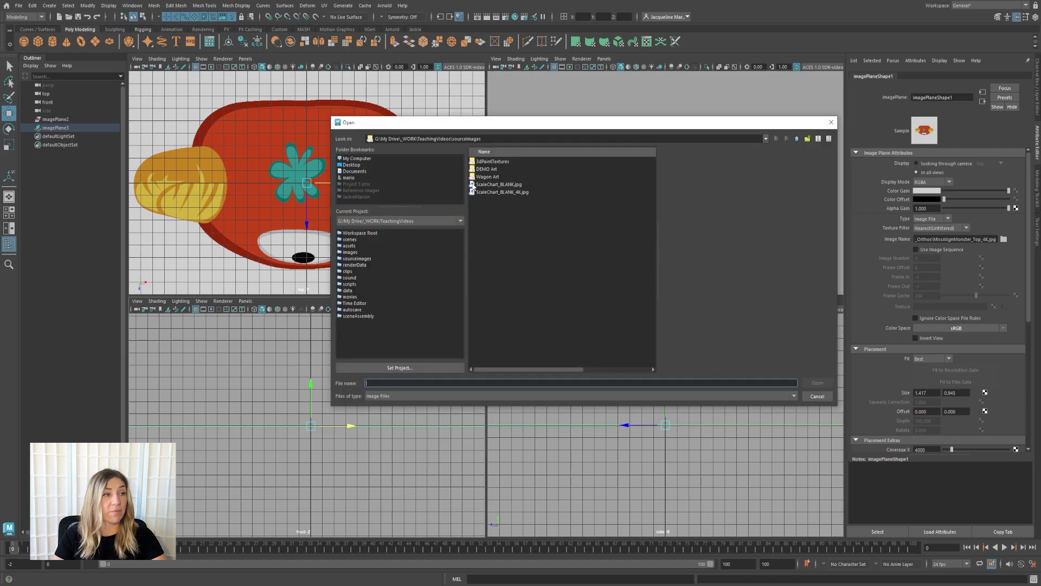
double_click(490, 170)
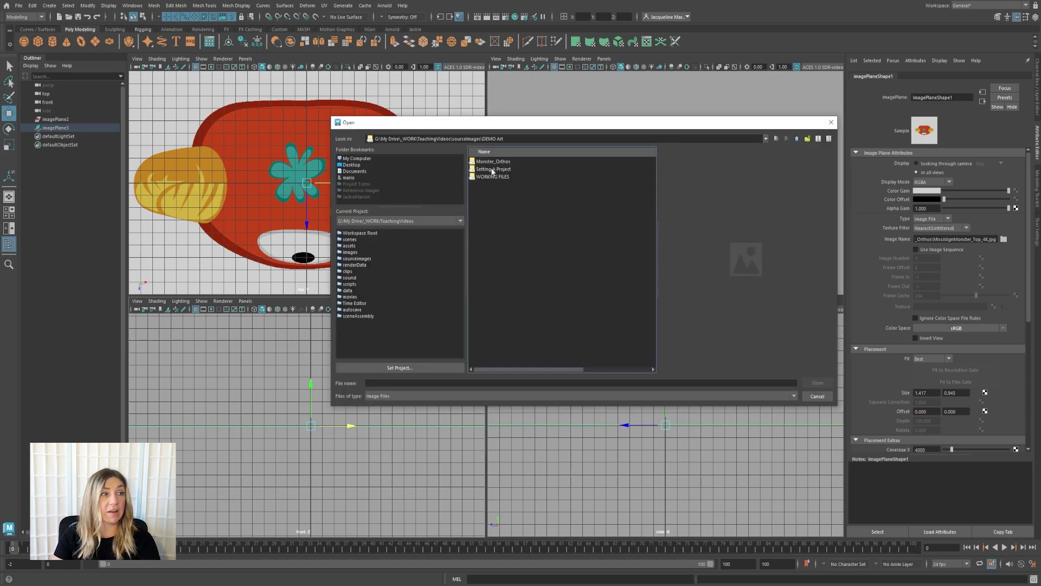
double_click(497, 162)
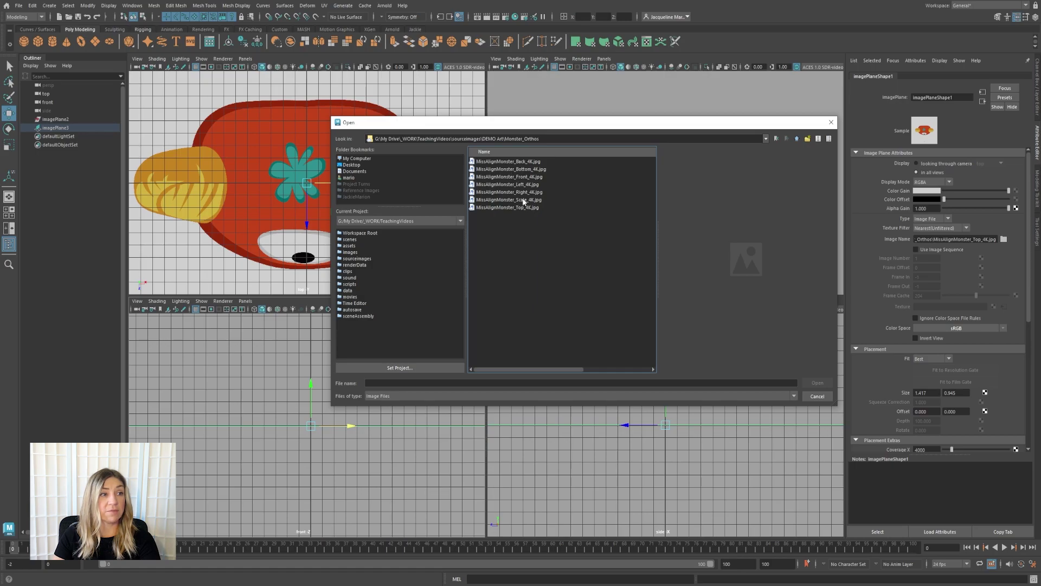
left_click(529, 178)
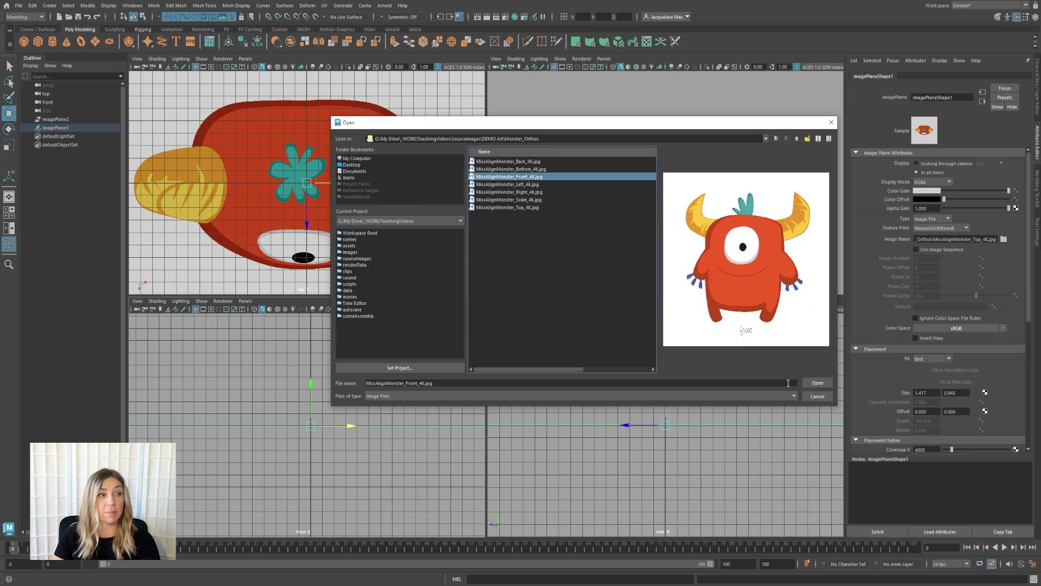
left_click(816, 383)
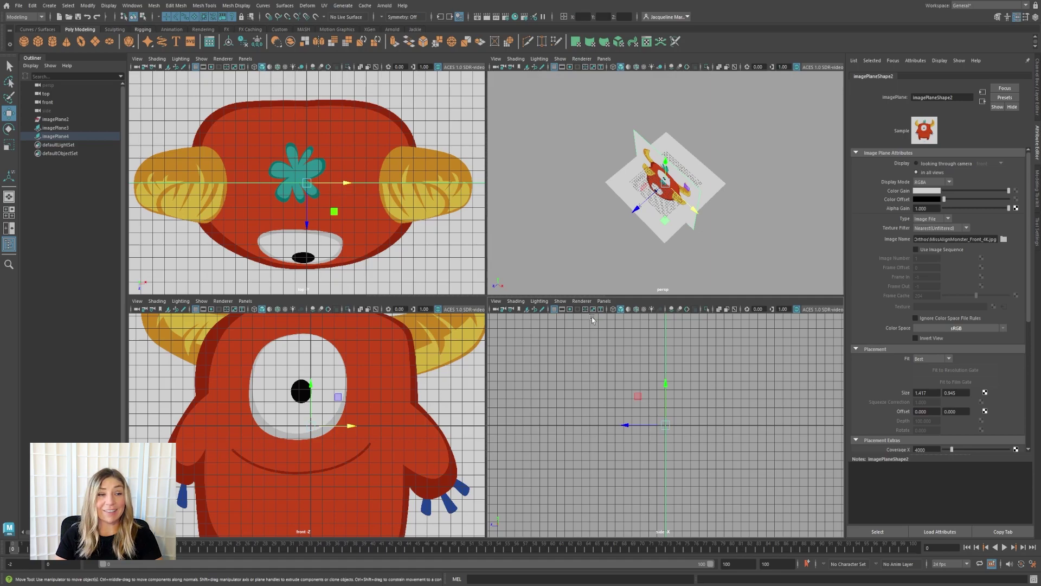
Import MissAlignMonster_Left_4K.jpg from the DEMO Art/Monster_Orthos folder as an image plane in the side view.
left_click(1004, 238)
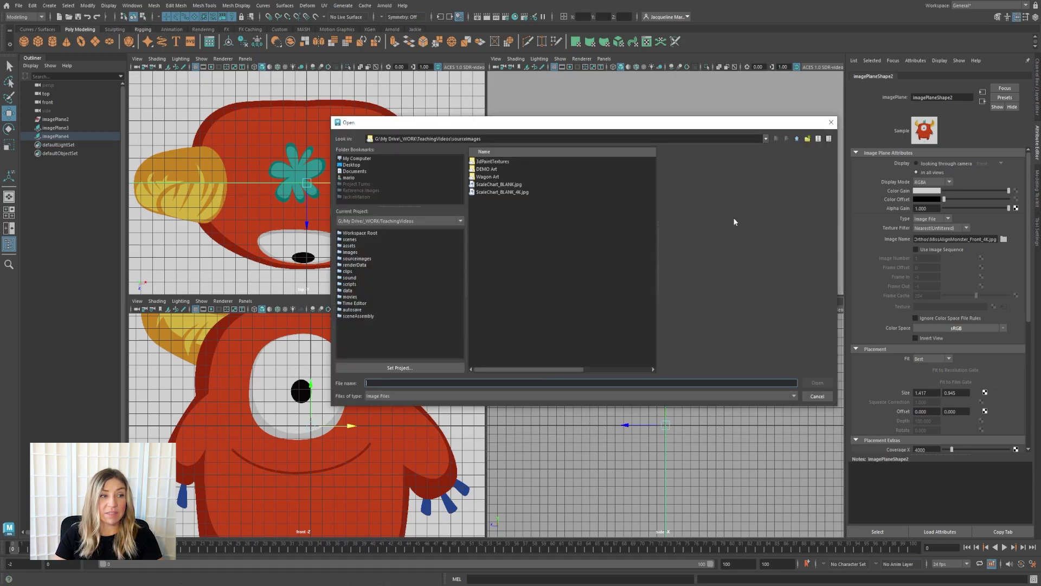
double_click(494, 170)
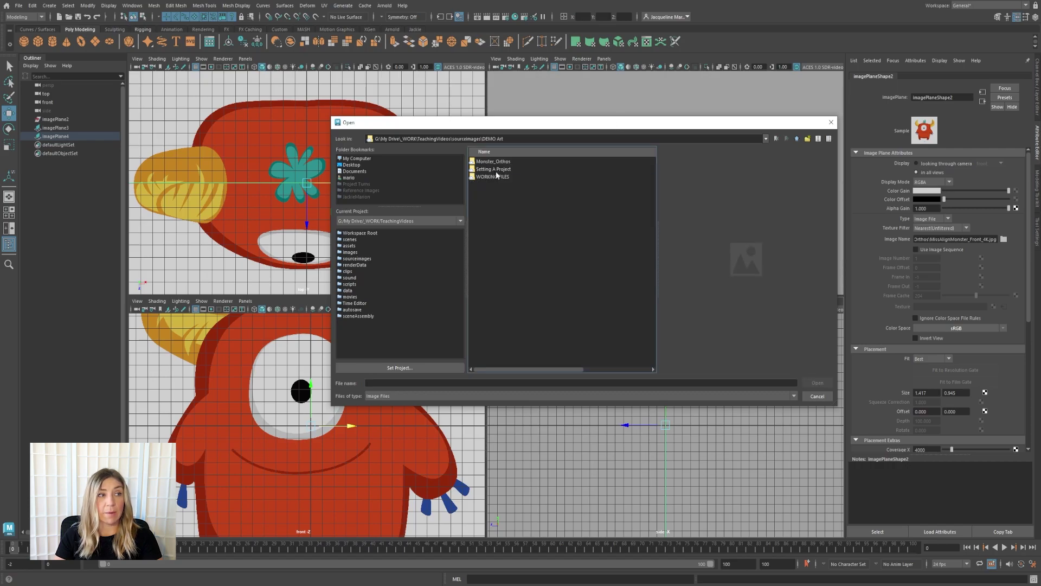
left_click(509, 162)
double_click(509, 162)
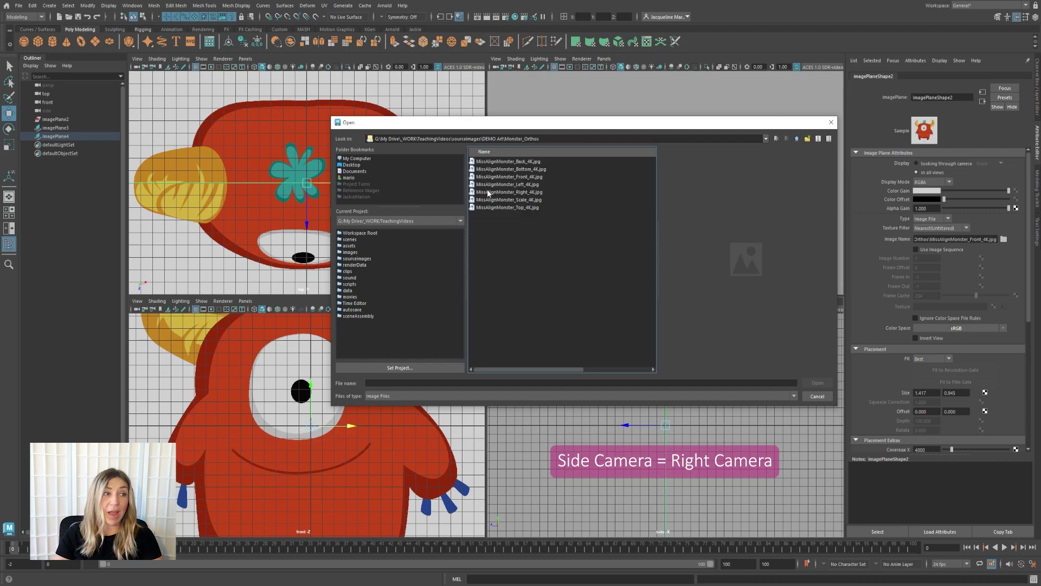
left_click(520, 184)
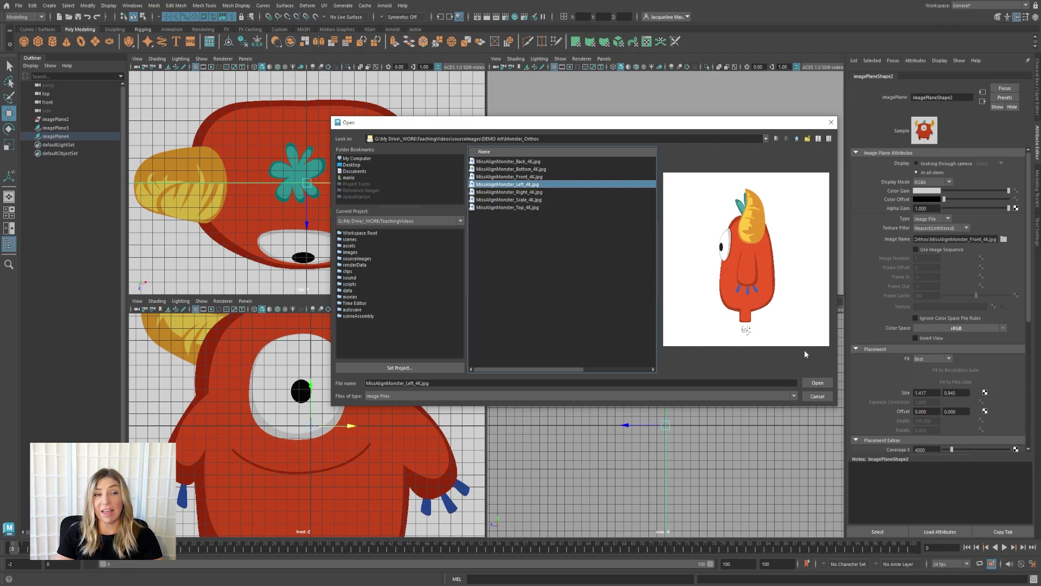
left_click(817, 382)
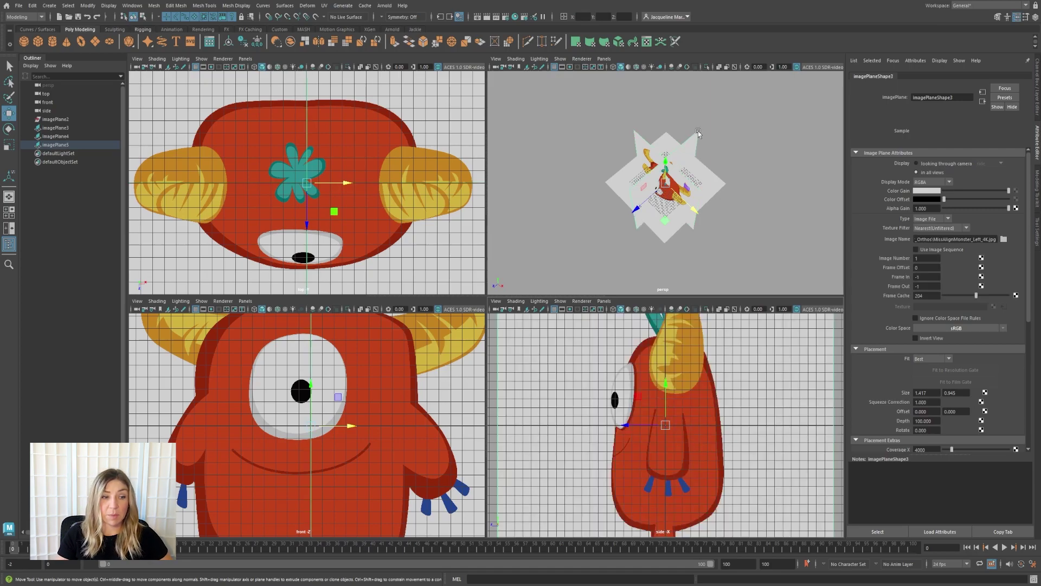
Select the image plane with the monster's top view in the perspective view.
left_click_drag(740, 225, 599, 172, "alt")
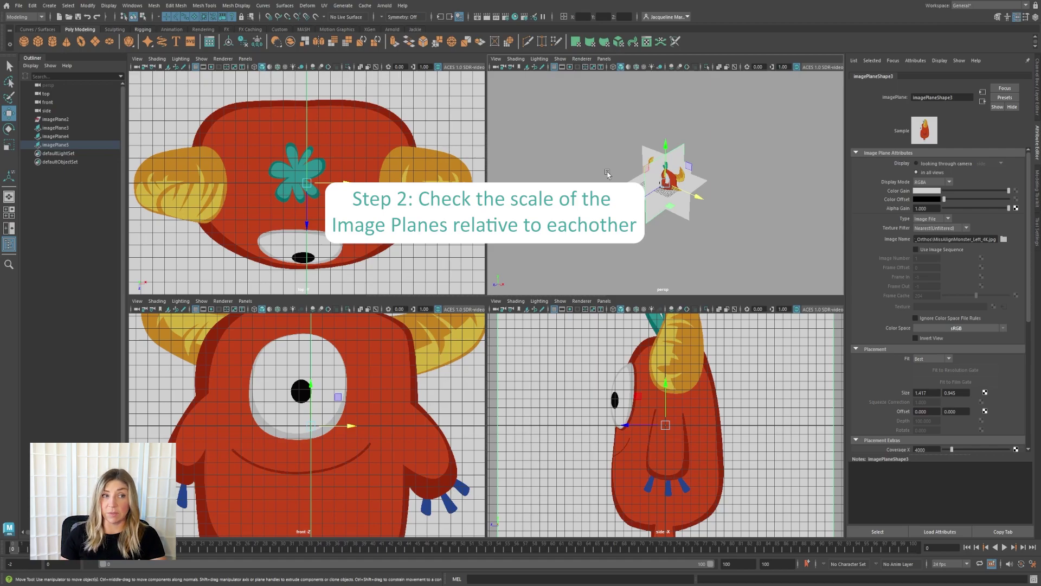
left_click(647, 157)
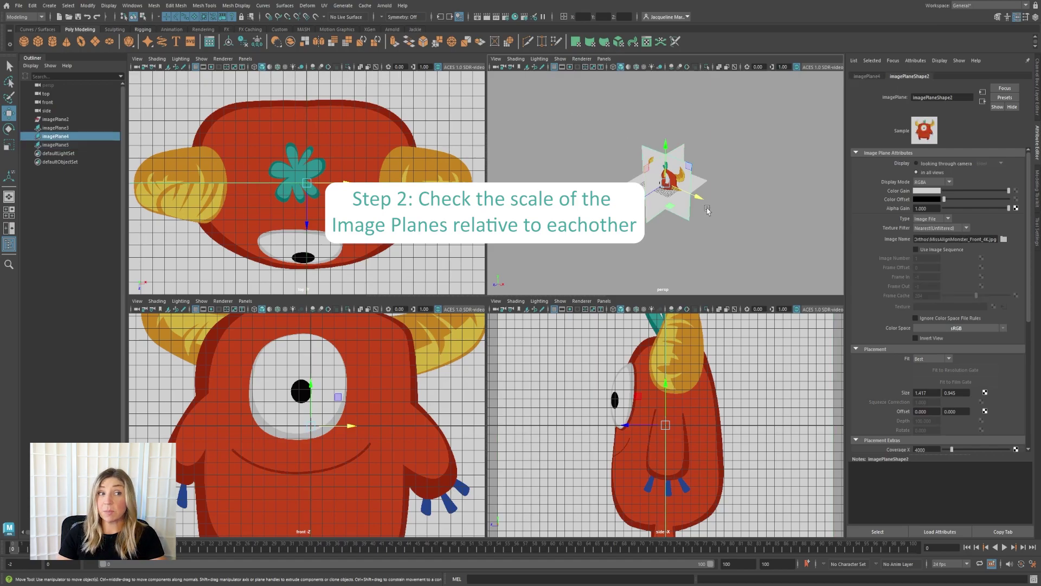
left_click(648, 218)
left_click(637, 187)
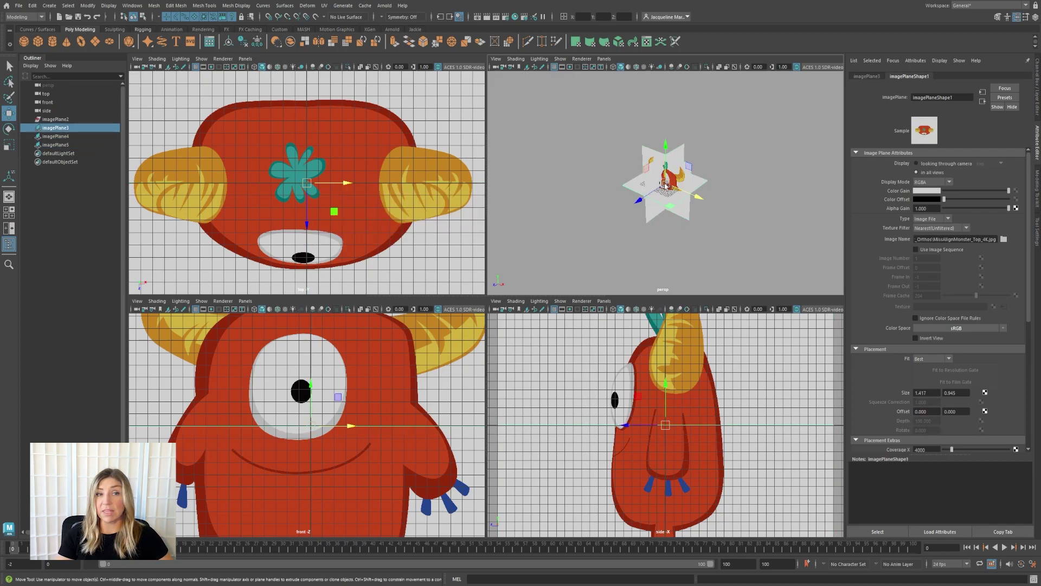
Try moving, rotating and scaling the top image plane, undoing each transform.
left_click_drag(665, 185, 617, 183)
key("ctrl+z")
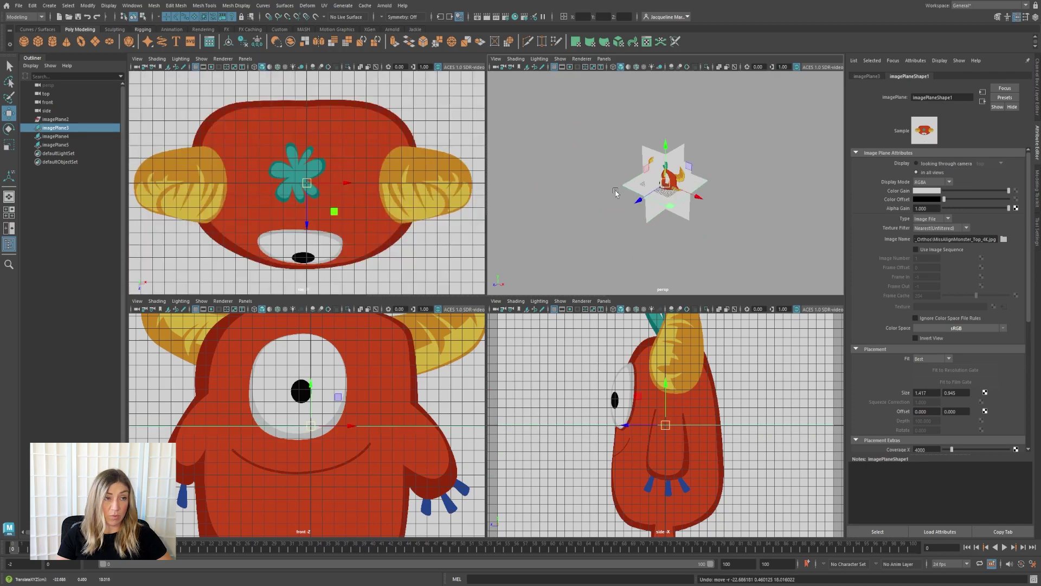
key("e")
left_click_drag(691, 169, 765, 167)
key("ctrl+z")
key("r")
middle_click_drag(755, 172, 777, 158)
left_click_drag(760, 215, 760, 218, "alt")
key("r")
key("ctrl+z")
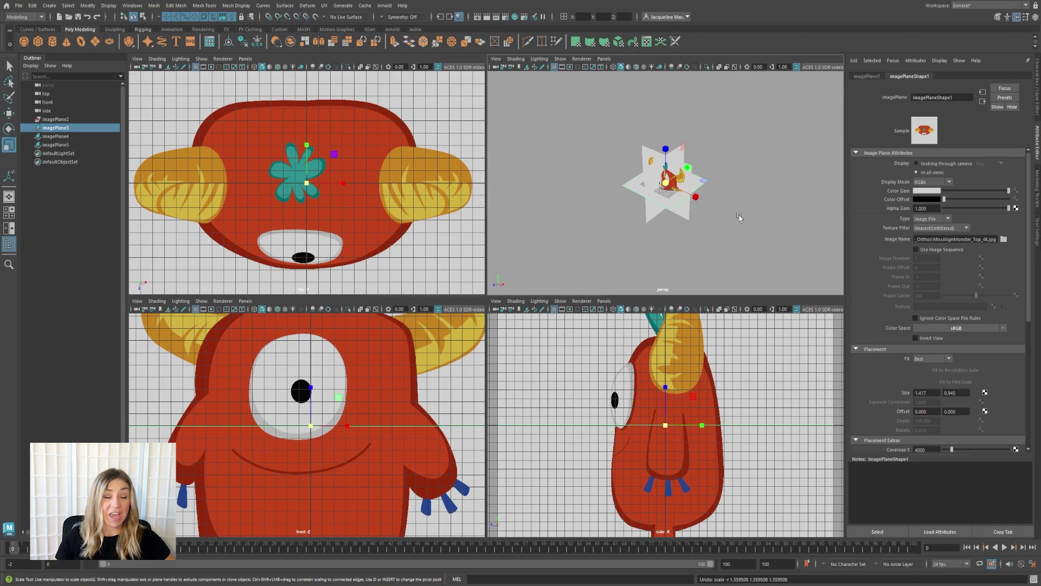
Examine in an enlarged perspective view how the monster's features line up in scale across the three image planes.
key("space")
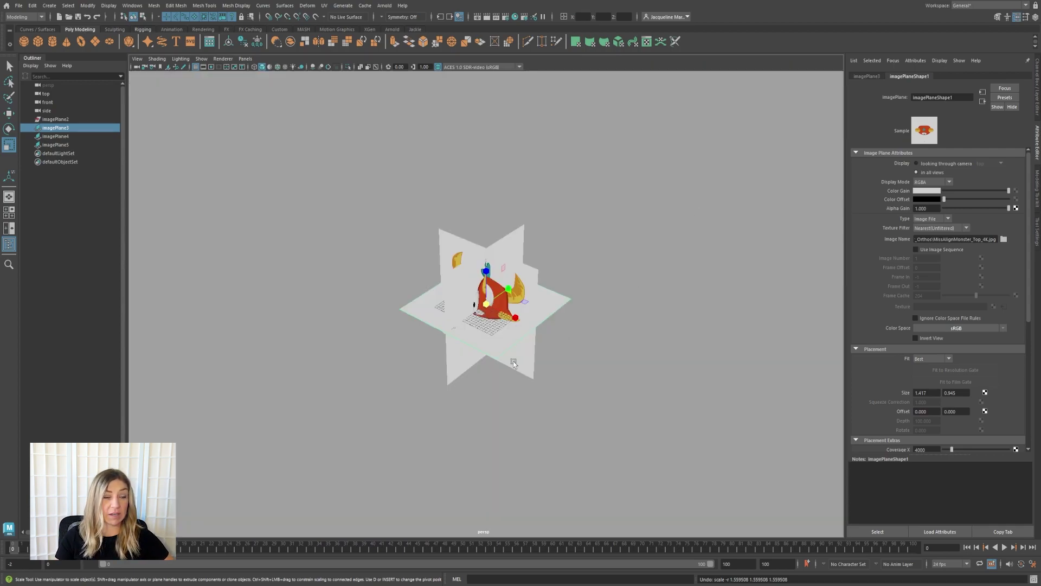
scroll(513, 359, "up", 10)
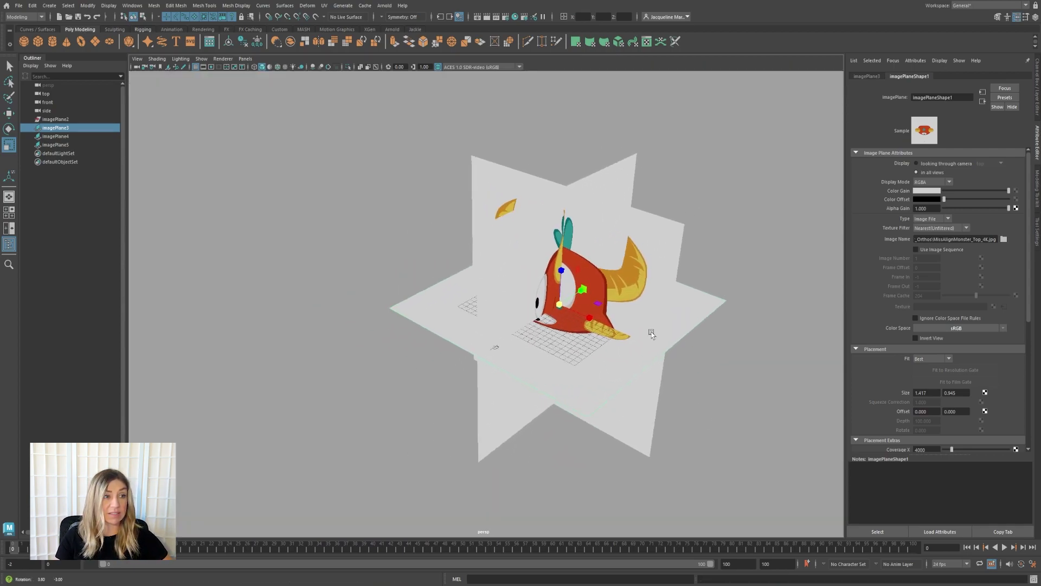
left_click_drag(632, 326, 550, 237, "alt")
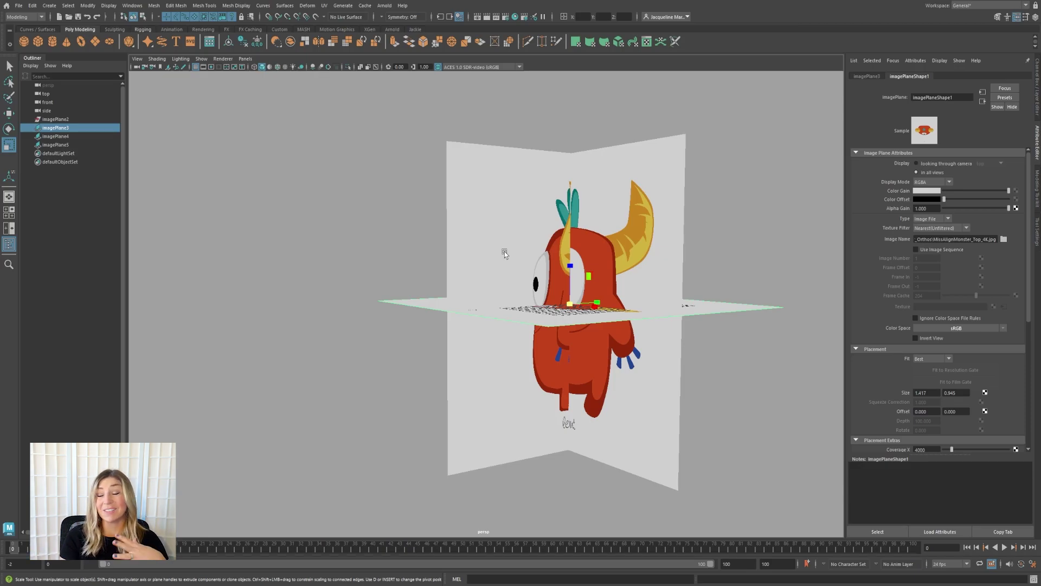
left_click_drag(539, 259, 569, 223, "alt")
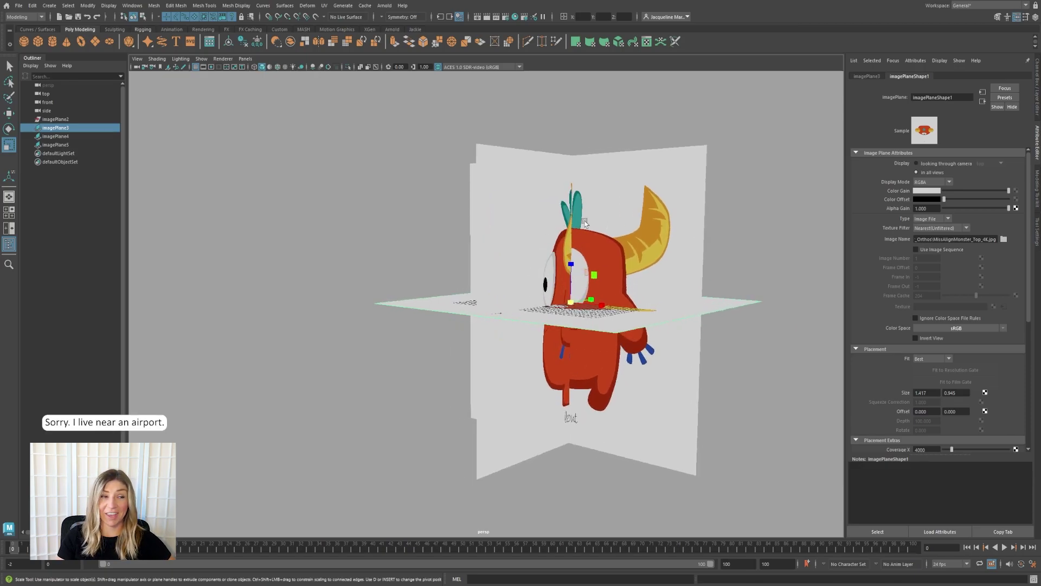
left_click_drag(540, 405, 576, 429, "alt")
left_click_drag(607, 302, 678, 356, "alt")
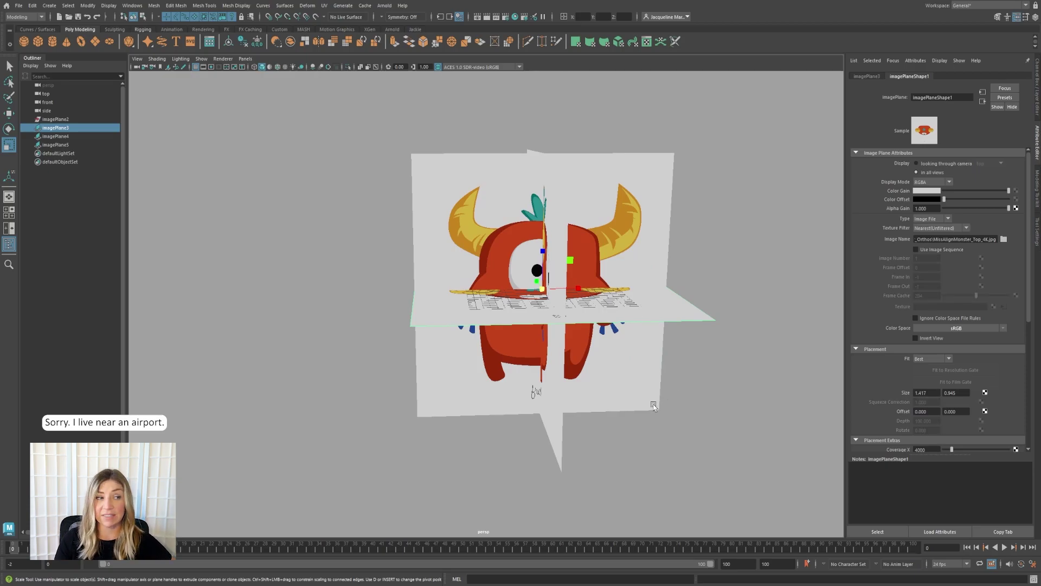
left_click_drag(690, 353, 623, 363, "alt")
scroll(622, 363, "down", 3)
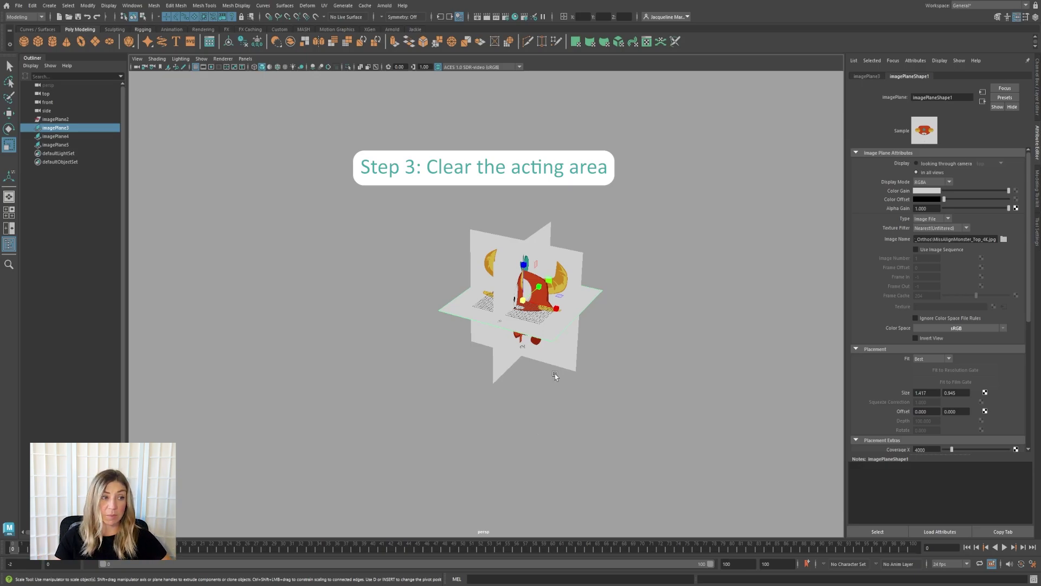
Move the top image plane straight down along Y by about 76 units to clear the grid area.
key("space")
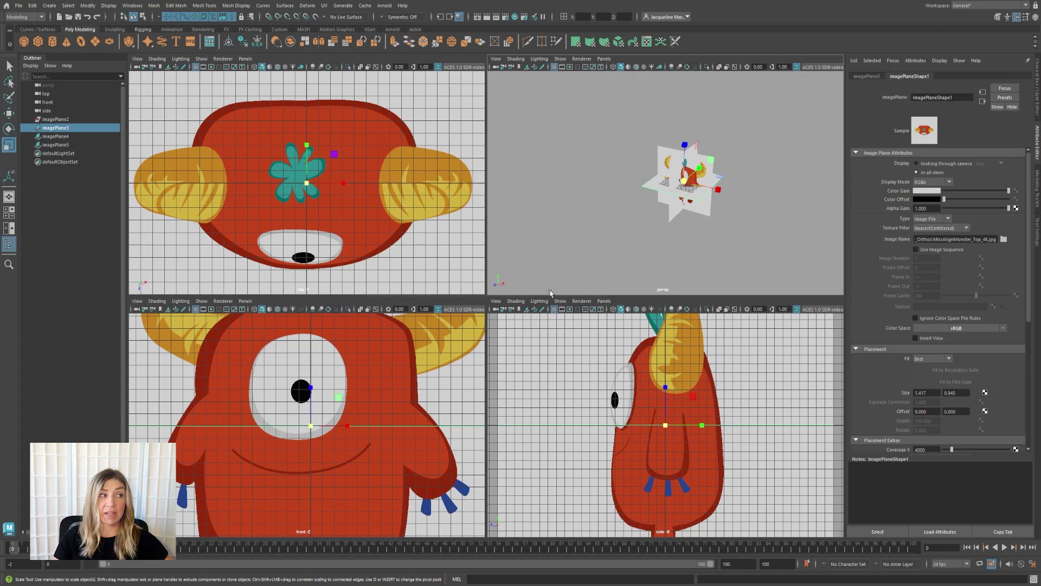
left_click_drag(740, 197, 677, 210, "alt")
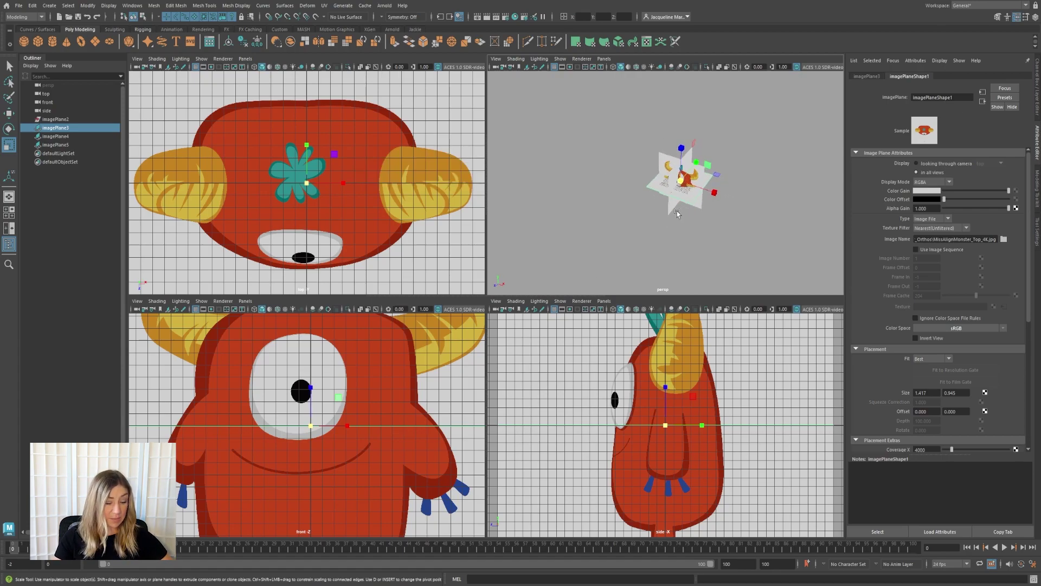
key("w")
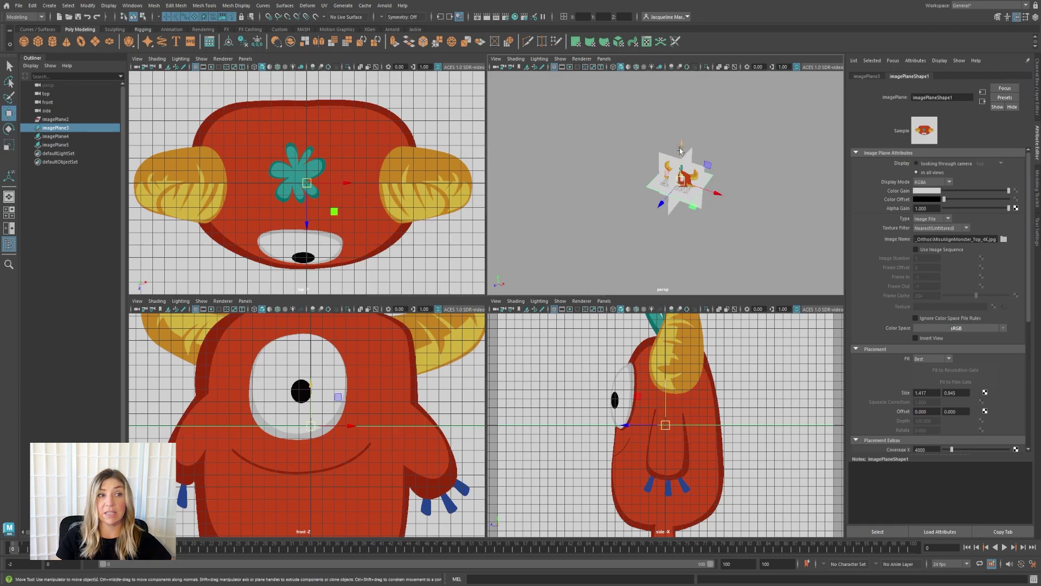
left_click_drag(681, 150, 684, 233)
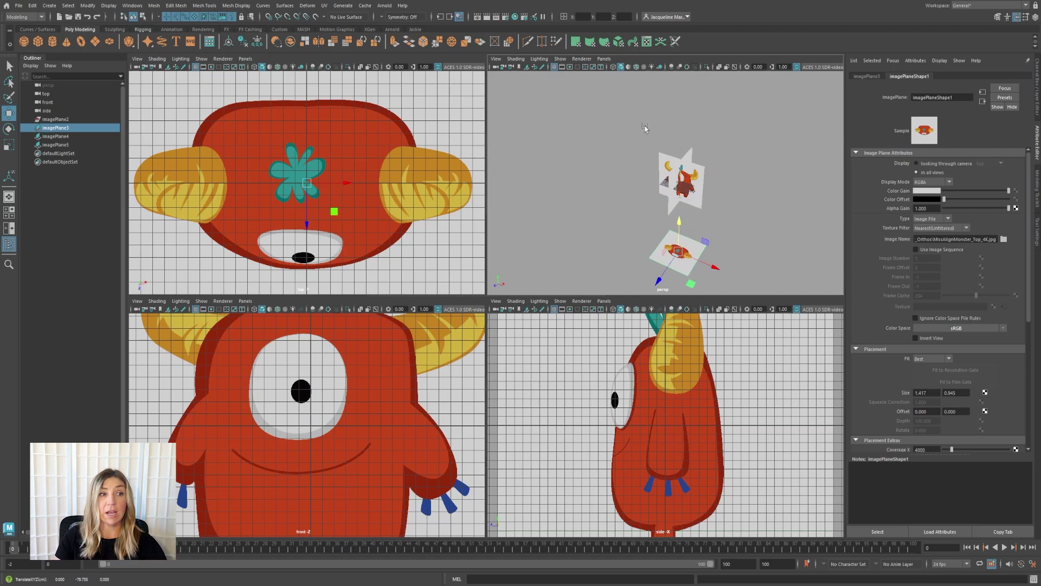
Move the front image plane back along Z to about -93 units, behind the grid area.
left_click(700, 188)
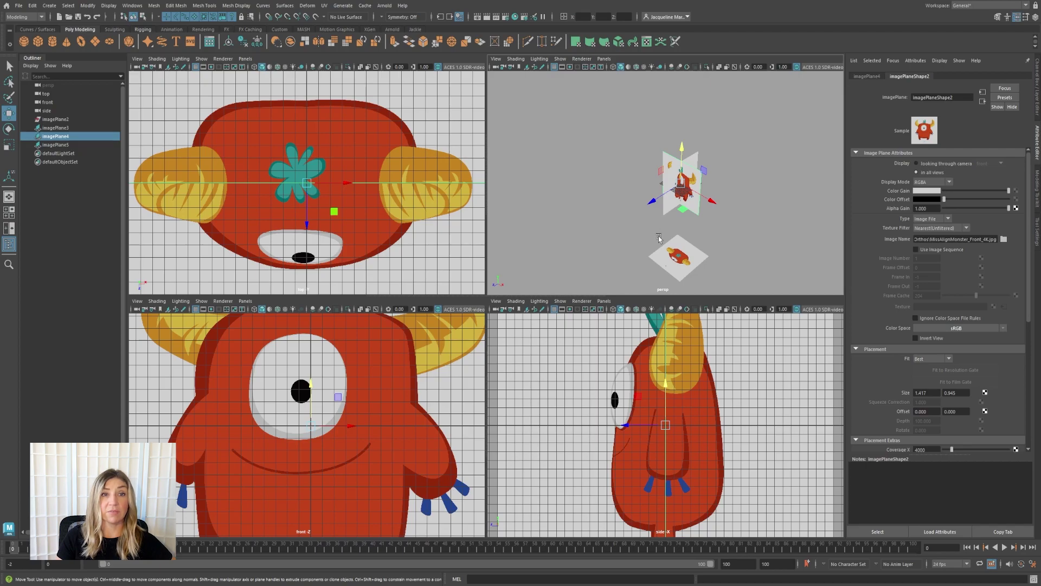
left_click_drag(651, 202, 649, 232)
scroll(721, 223, "down", 5)
left_click_drag(643, 189, 633, 133, "alt")
key("ctrl+z")
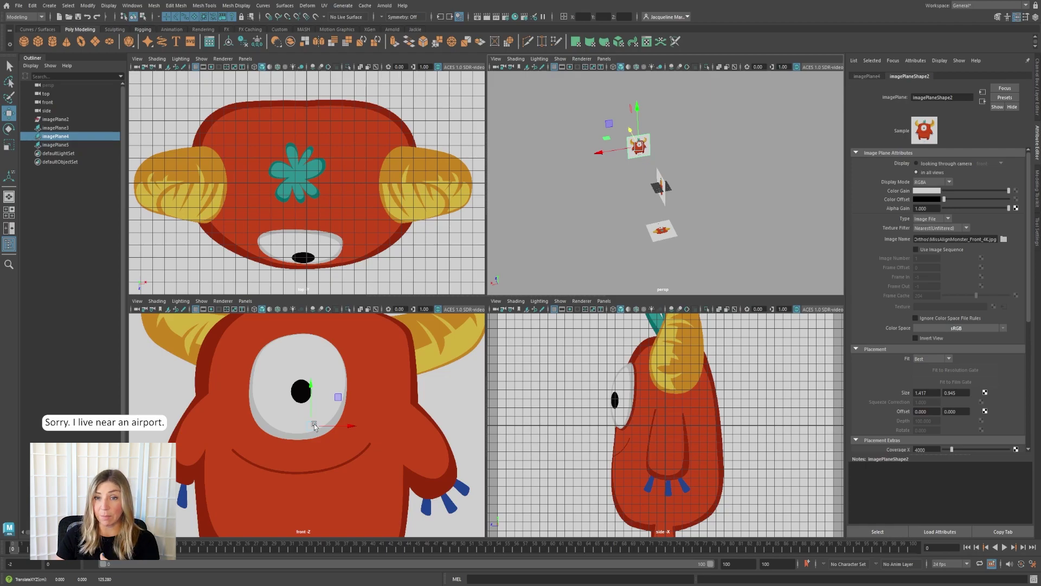
left_click_drag(622, 142, 679, 274)
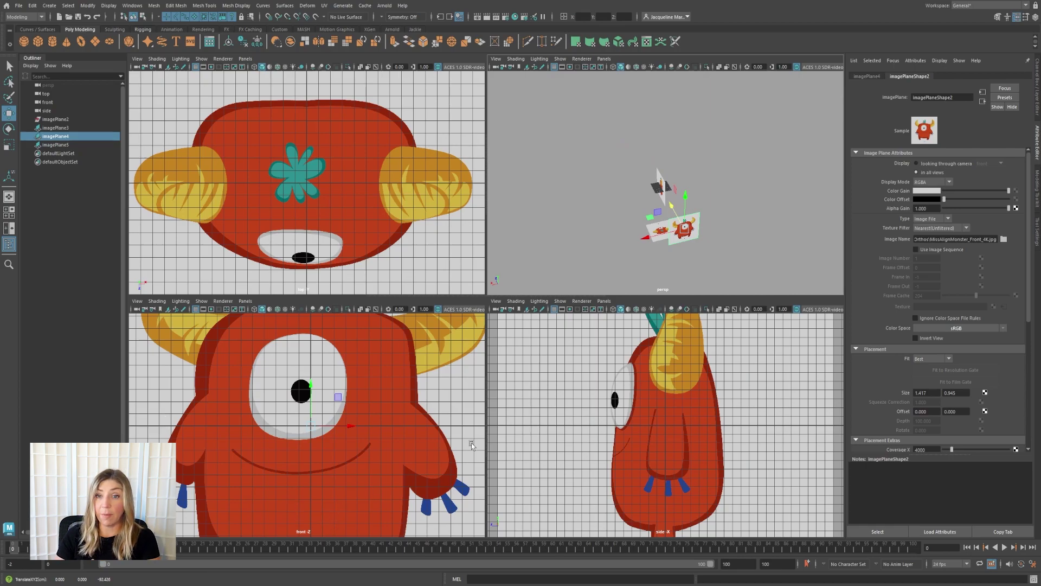
Select the front camera in the perspective view and show its transform values in the Channel Box.
left_click_drag(679, 230, 740, 222, "alt")
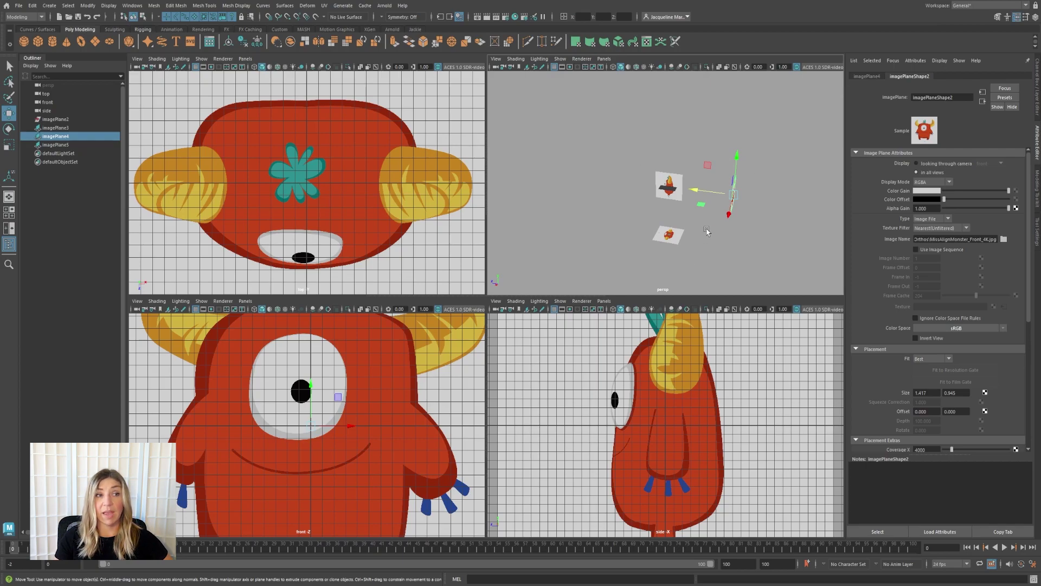
right_click_drag(709, 214, 581, 176, "alt")
left_click_drag(581, 177, 570, 186, "alt")
middle_click_drag(627, 178, 689, 175, "alt")
scroll(672, 167, "down", 2)
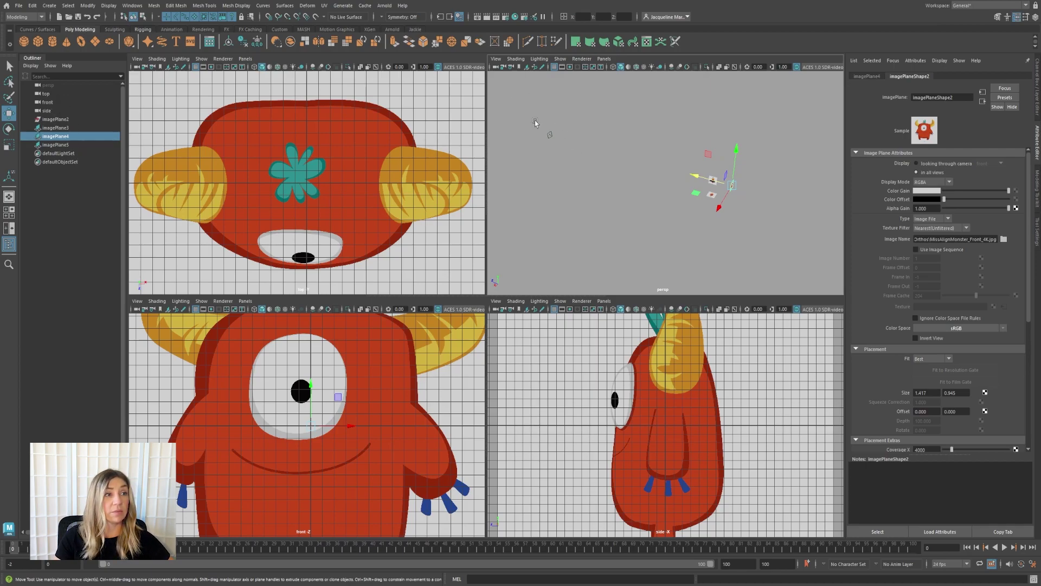
left_click_drag(533, 119, 554, 143)
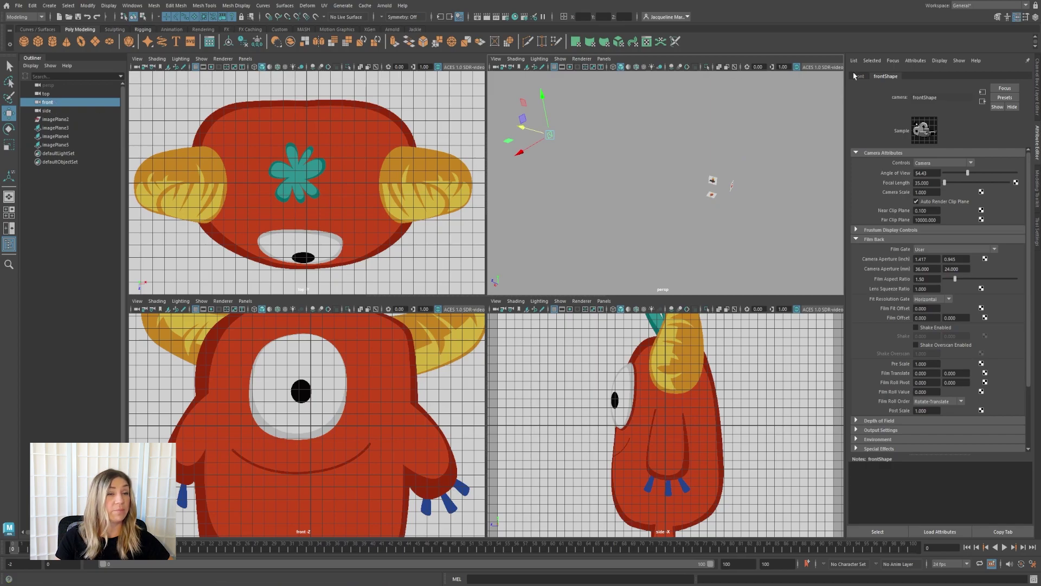
left_click(1037, 97)
left_click(1002, 144)
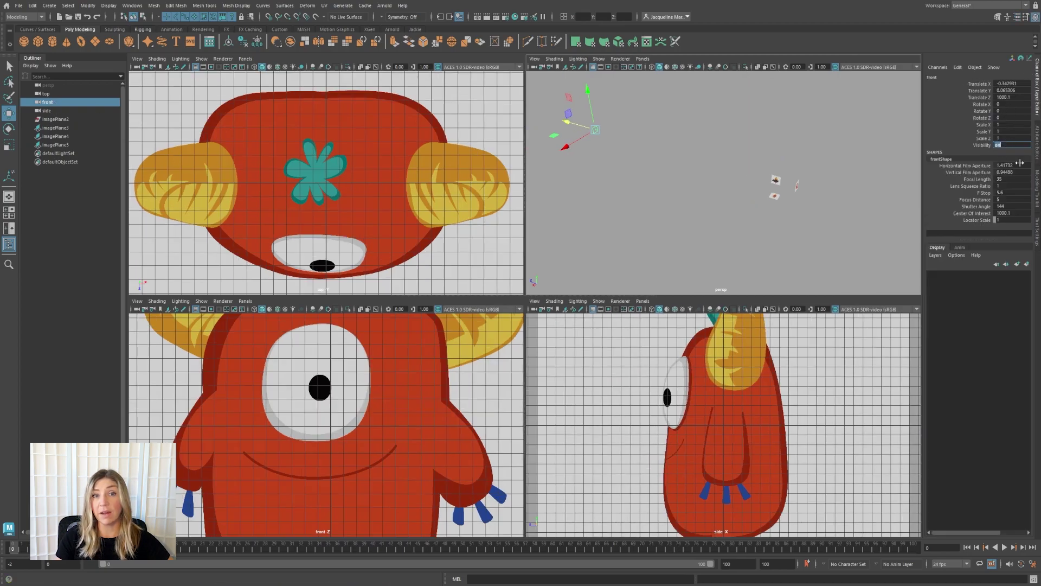
Select the side camera in the perspective view and examine where it sits relative to the image planes.
left_click(674, 179)
left_click_drag(577, 124, 606, 170)
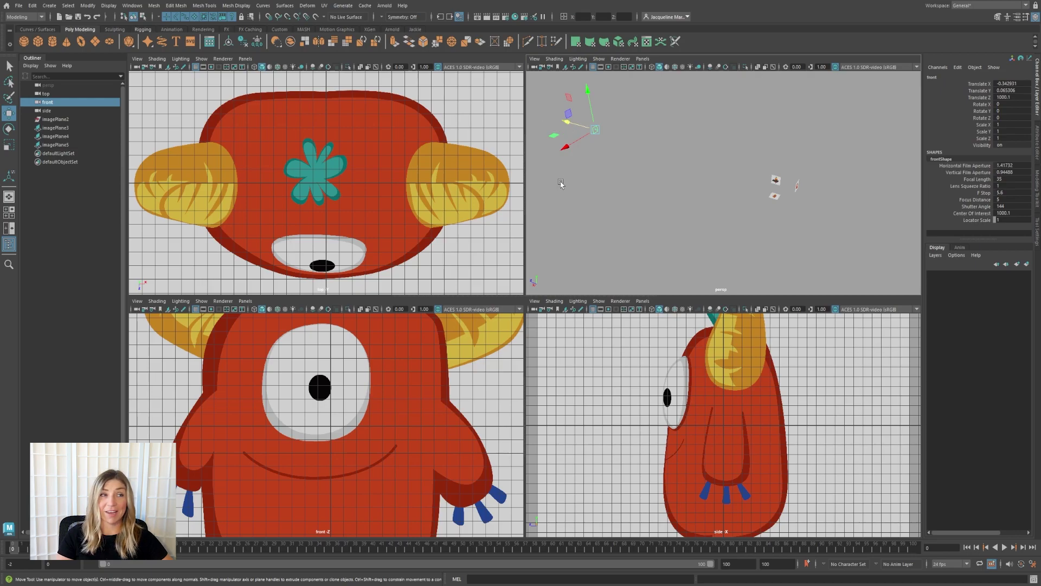
left_click(776, 185)
left_click_drag(776, 186, 803, 182, "alt")
left_click_drag(866, 167, 900, 208)
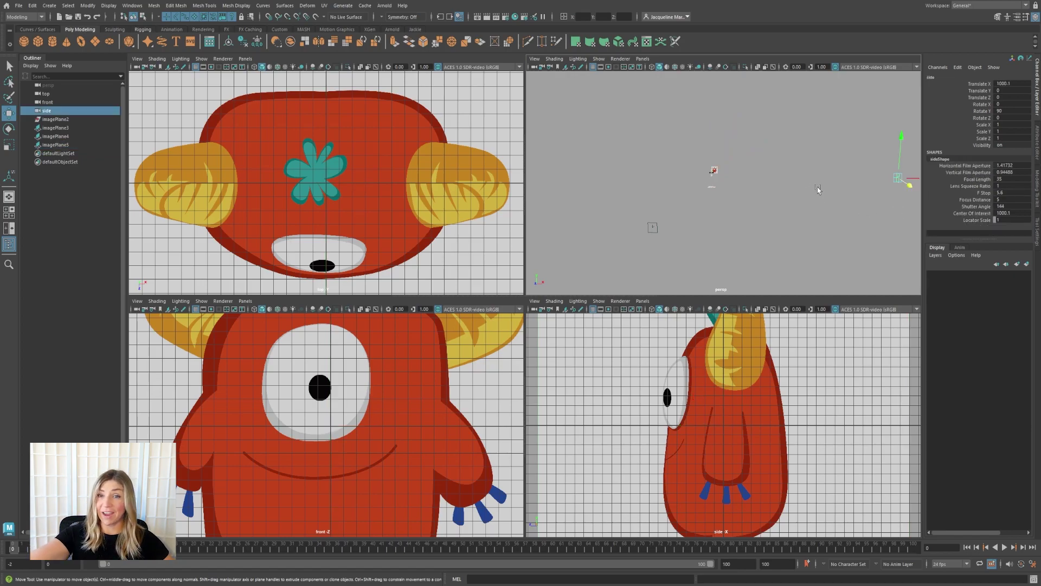
mouse_move(759, 200)
left_mouse_down("alt")
mouse_move(773, 196)
mouse_move(776, 211)
left_mouse_up("alt")
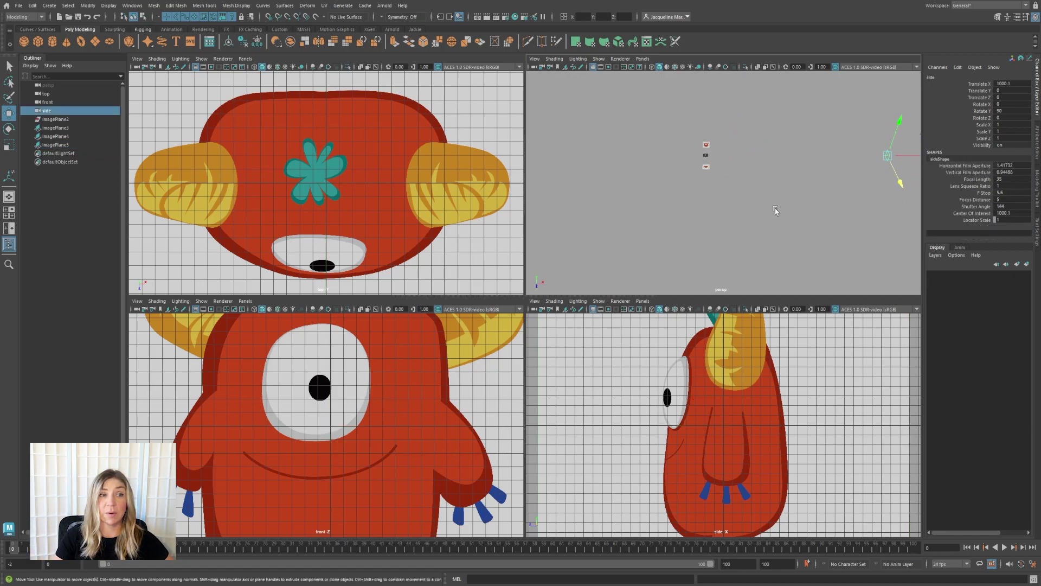
Move the side image plane back along X to about -130 units, clear of the grid.
left_click(704, 156)
left_click_drag(720, 155, 693, 162)
left_click_drag(730, 205, 754, 213, "alt")
scroll(719, 195, "down", 2)
right_click_drag(745, 201, 808, 128, "alt")
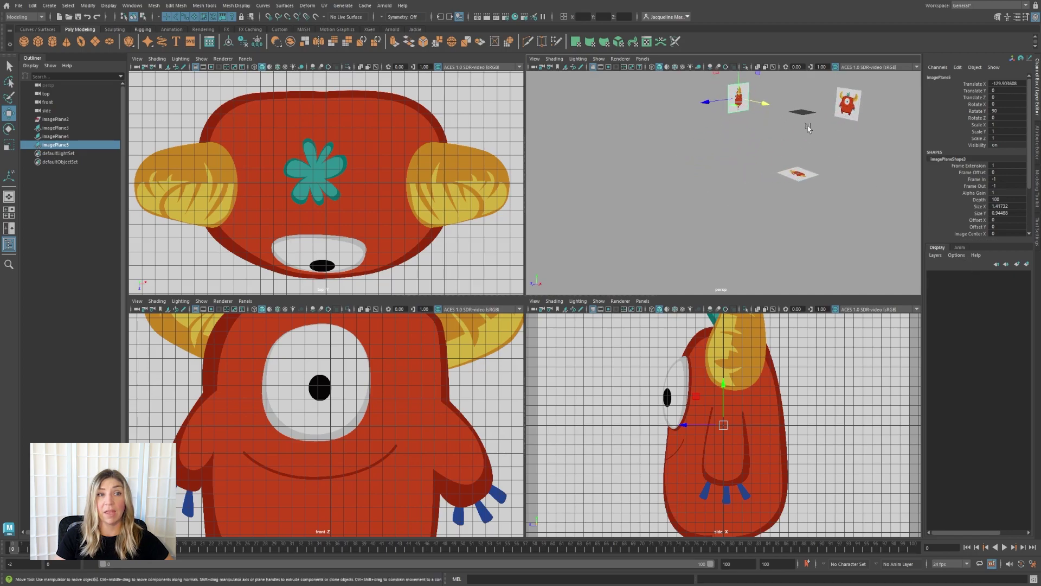
middle_click_drag(808, 128, 715, 228, "alt")
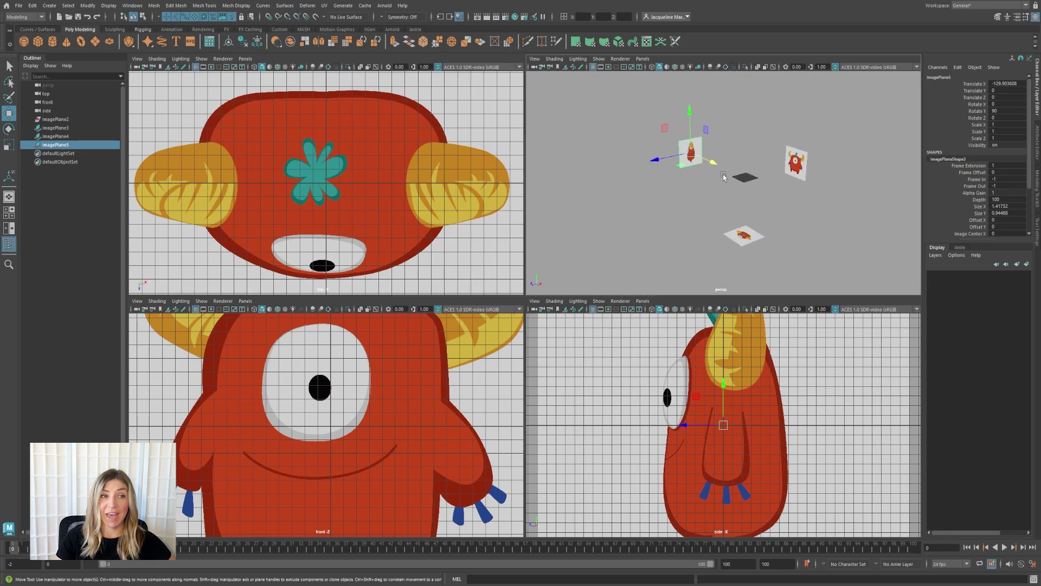
left_click_drag(753, 178, 767, 183, "alt")
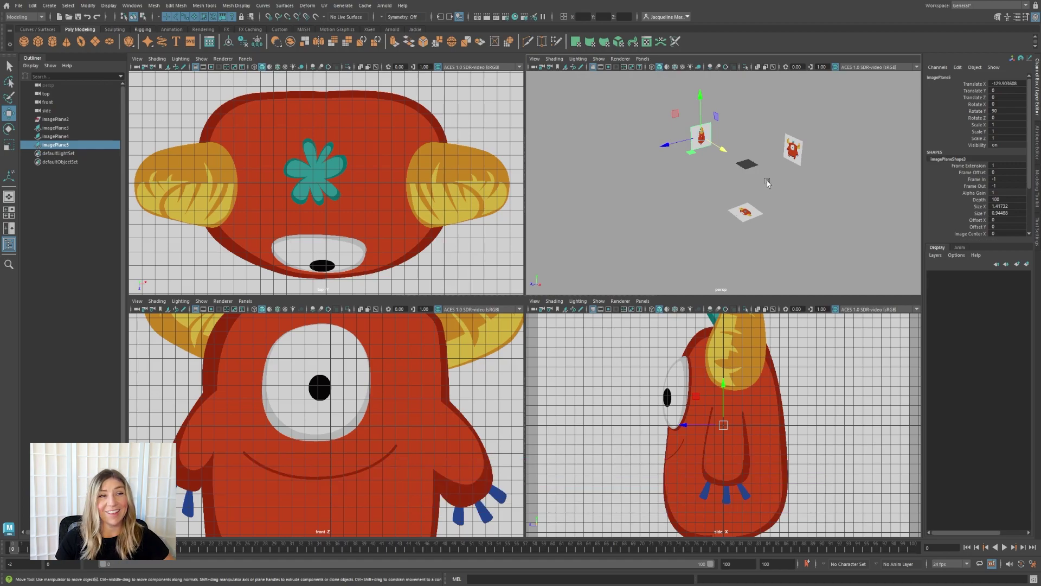
left_click_drag(746, 191, 766, 177, "alt")
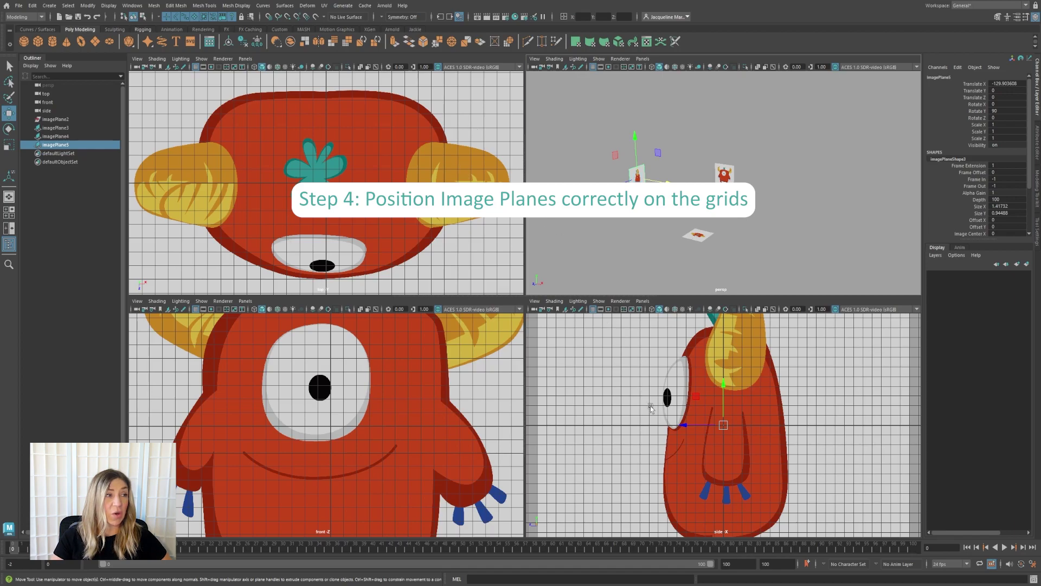
Raise the front and side image planes together along Y to about 14.5 units, so the monster's feet stand on the ground line.
left_click(411, 460, "shift")
left_click_drag(756, 192, 721, 189, "alt")
left_click_drag(686, 147, 846, 215)
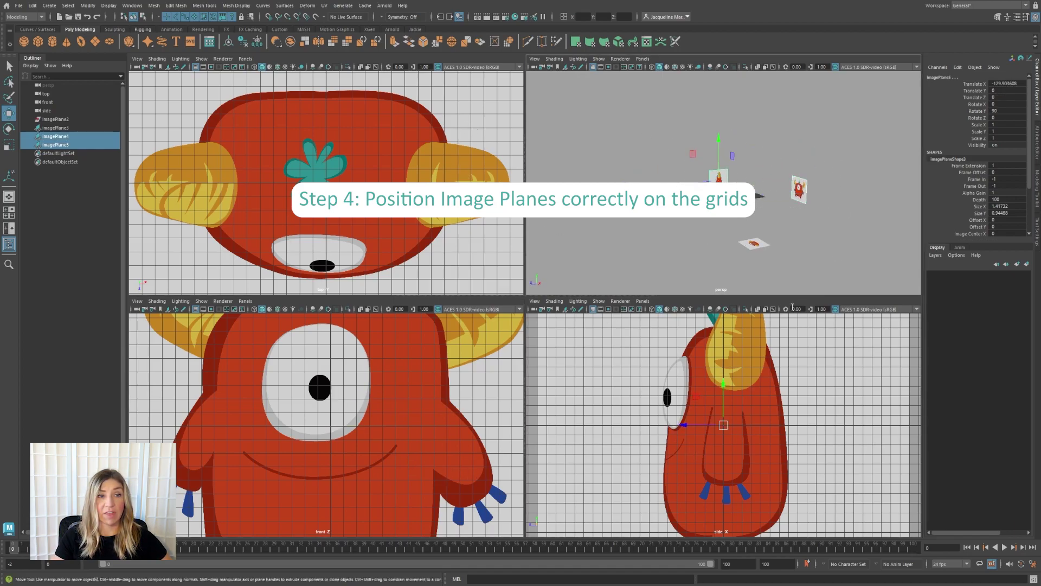
scroll(635, 454, "down", 4)
scroll(319, 446, "down", 6)
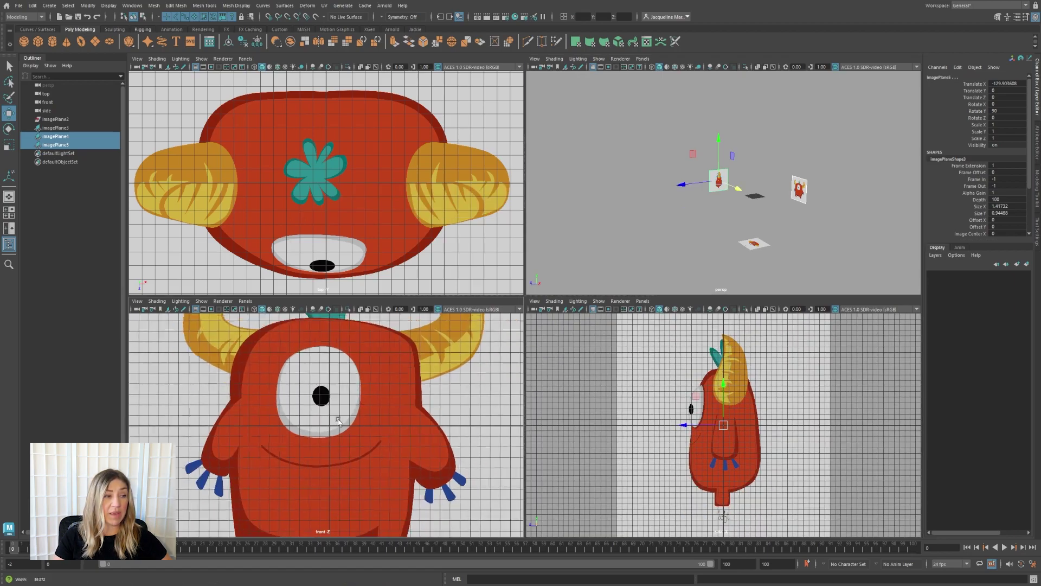
scroll(318, 445, "down", 3)
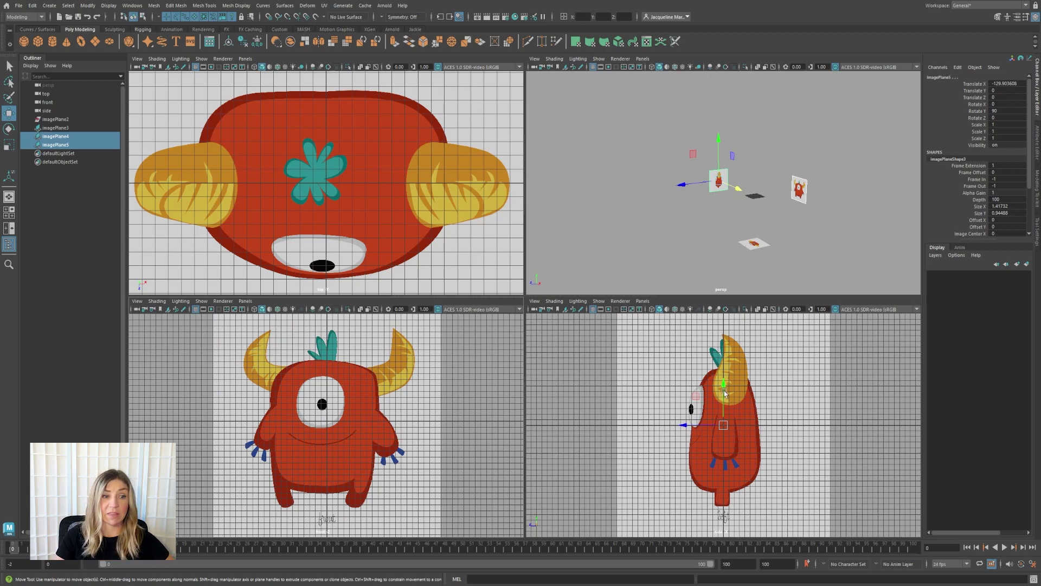
left_click_drag(722, 405, 721, 325)
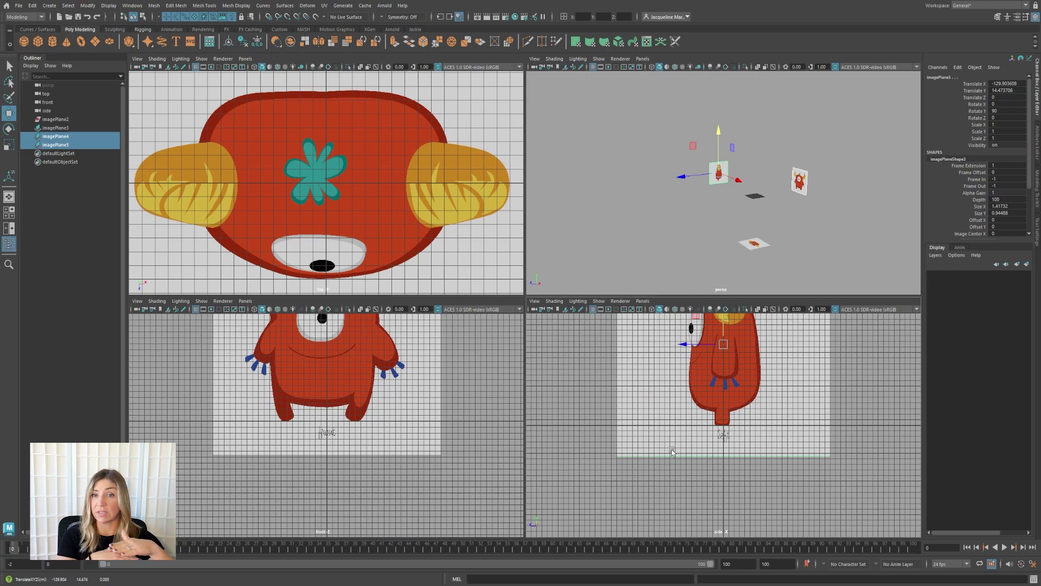
Nudge only the front image plane along X to about 0.07 units to centre the monster on the vertical grid axis.
right_click_drag(734, 438, 695, 423, "alt")
middle_click_drag(695, 423, 697, 466, "alt")
middle_click_drag(352, 410, 343, 465, "alt")
right_click_drag(343, 464, 316, 419, "alt")
middle_click_drag(348, 399, 370, 416, "alt")
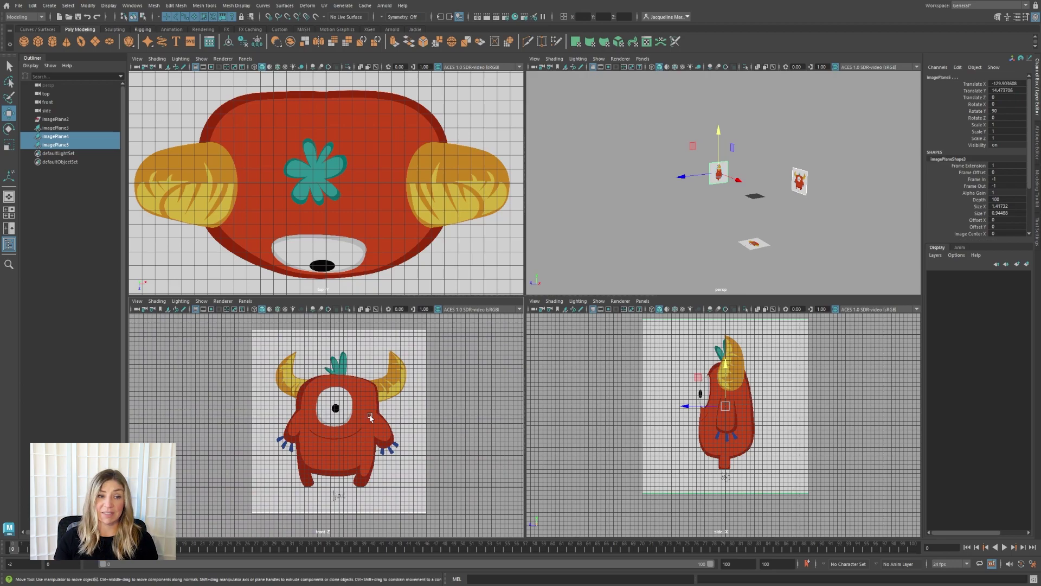
left_click(407, 408)
scroll(334, 437, "up", 3)
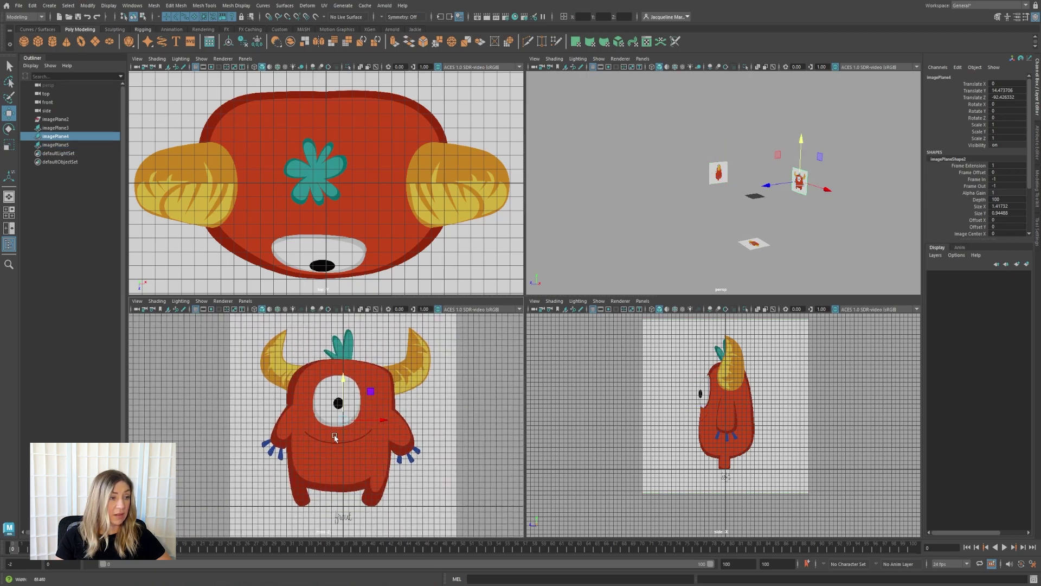
mouse_move(382, 420)
left_mouse_down()
mouse_move(347, 421)
mouse_move(378, 420)
left_mouse_up()
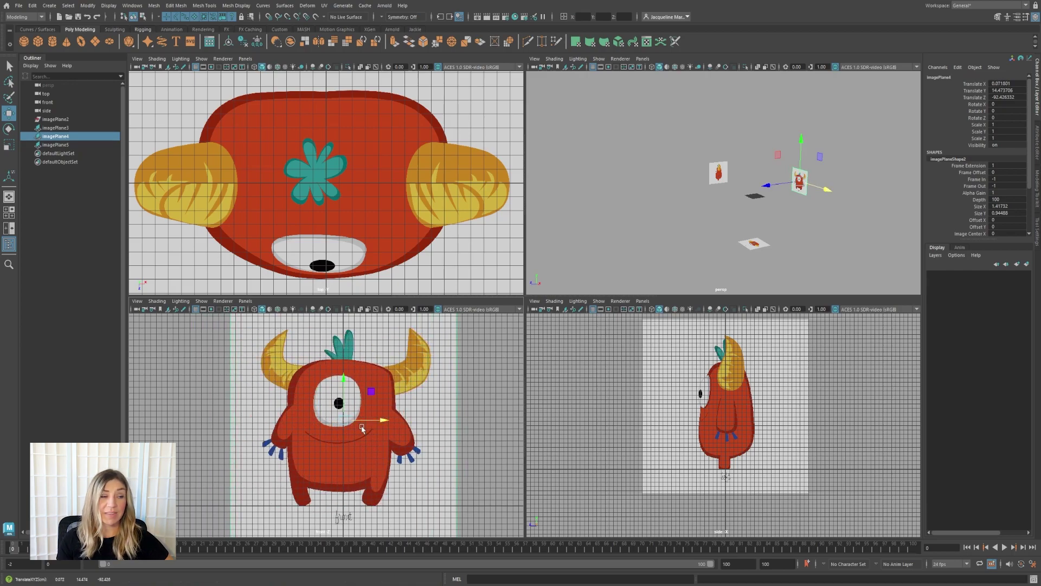
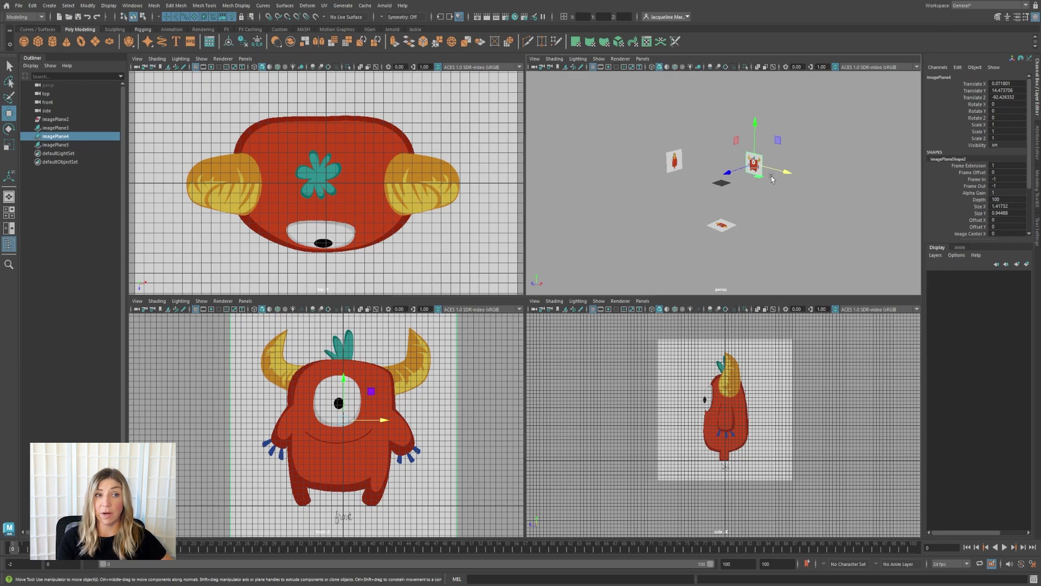
left_click(636, 178)
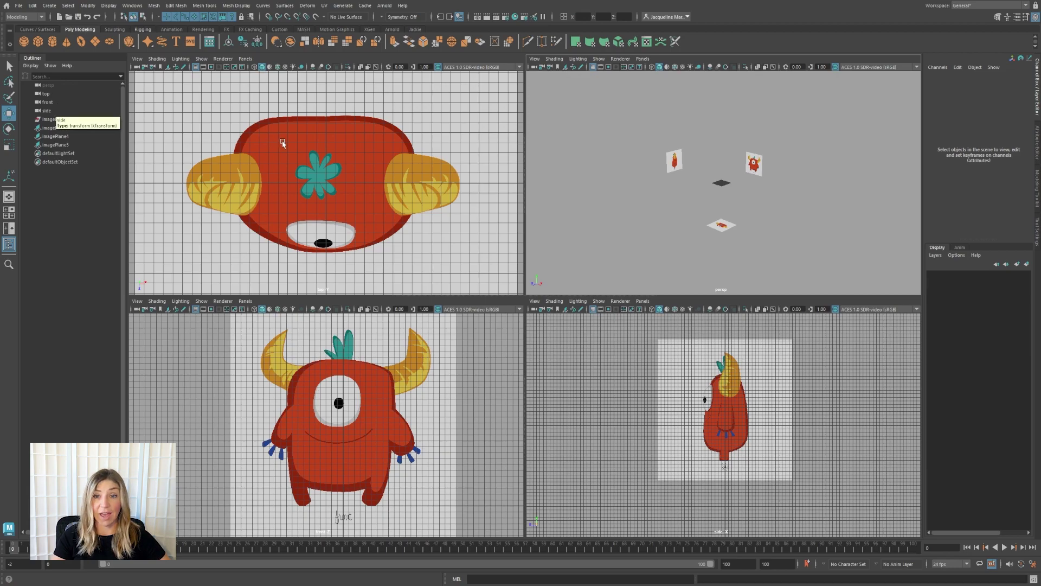
left_click(245, 59)
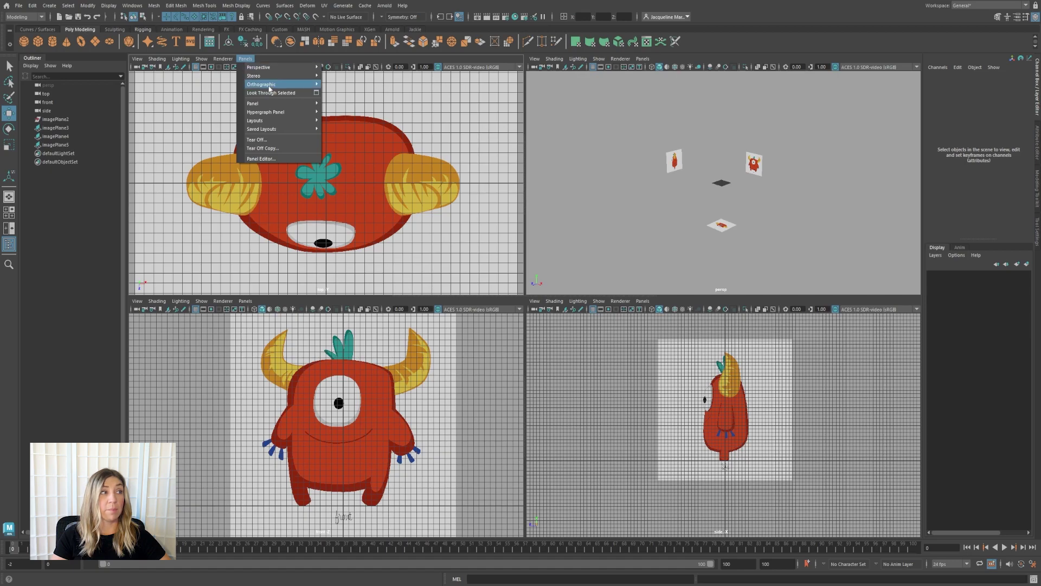
mouse_move(270, 89)
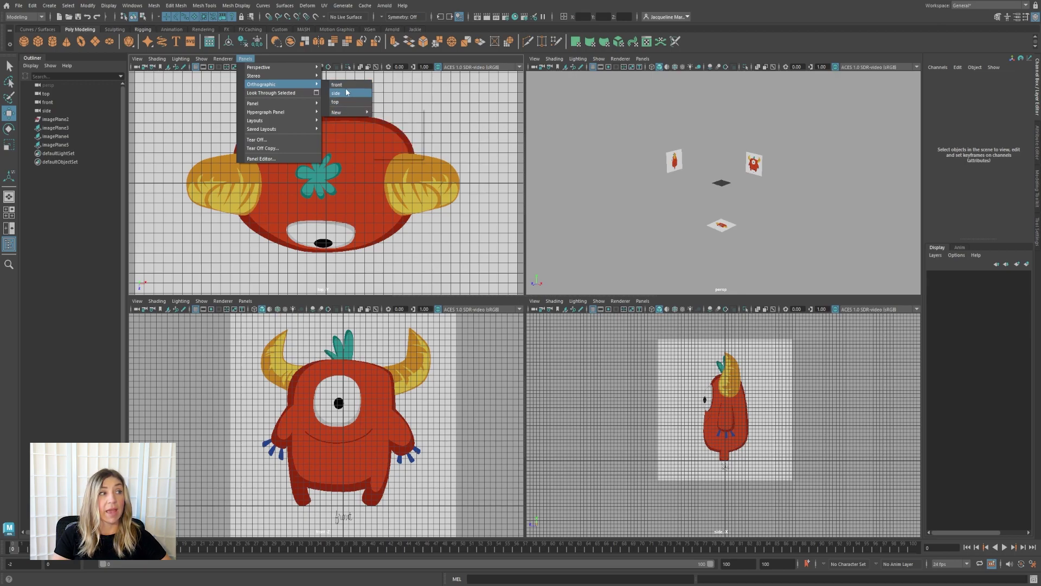
left_click(414, 105)
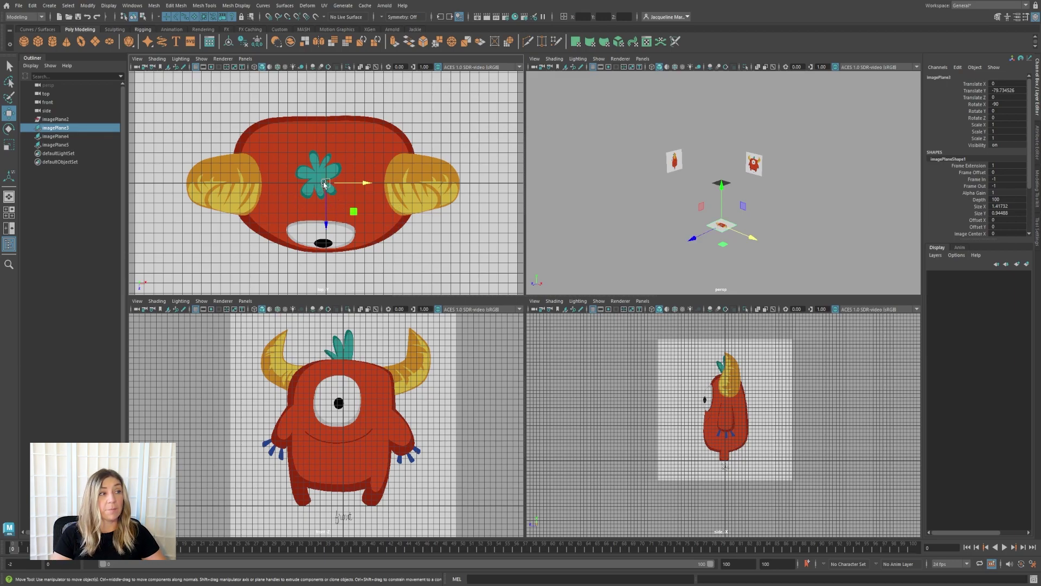
Switch the viewport showing the monster from above to the Back view.
key("space")
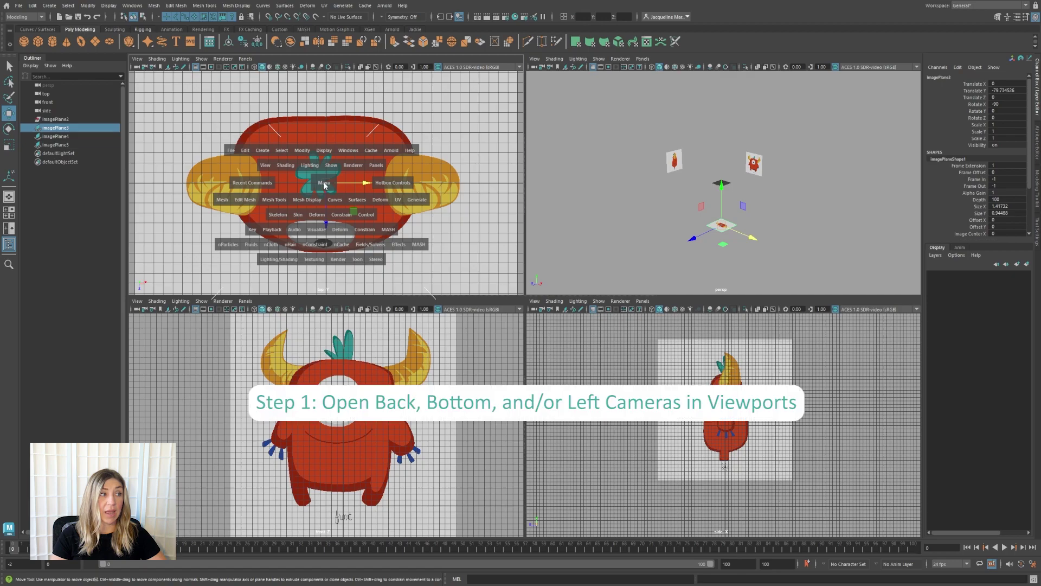
left_click(325, 185)
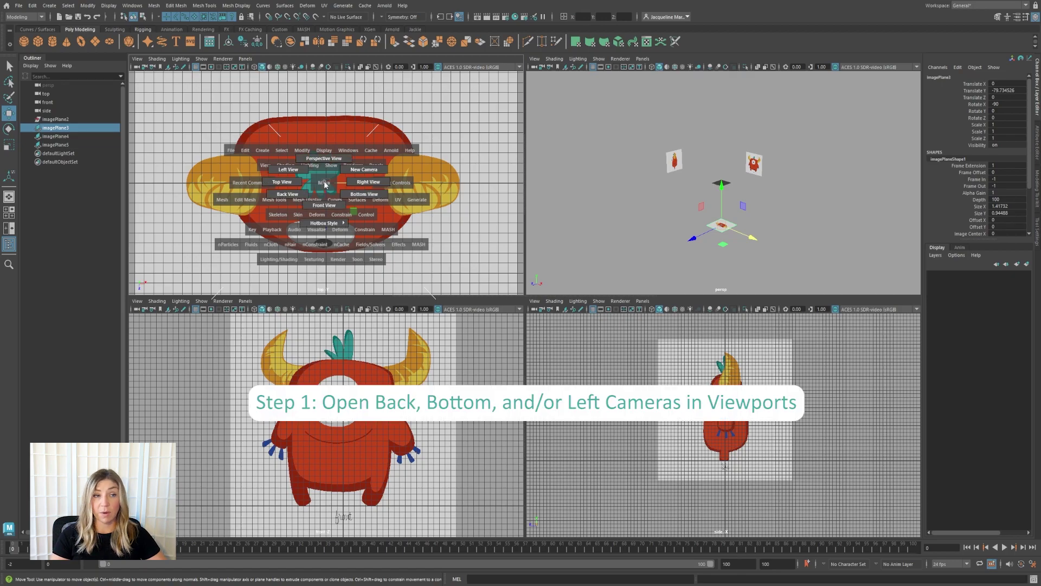
left_click_drag(325, 183, 313, 206)
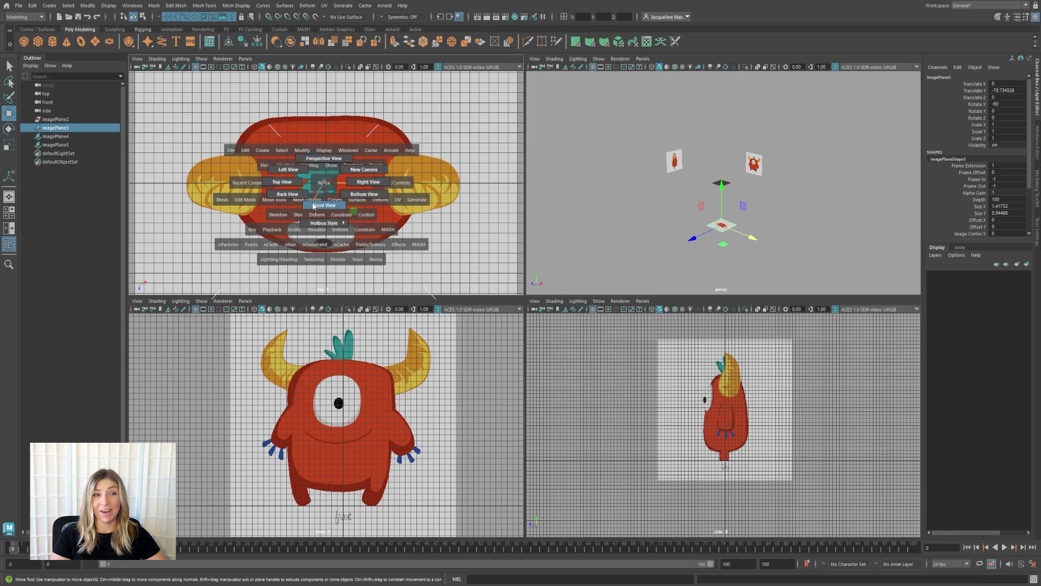
left_click_drag(312, 203, 297, 196)
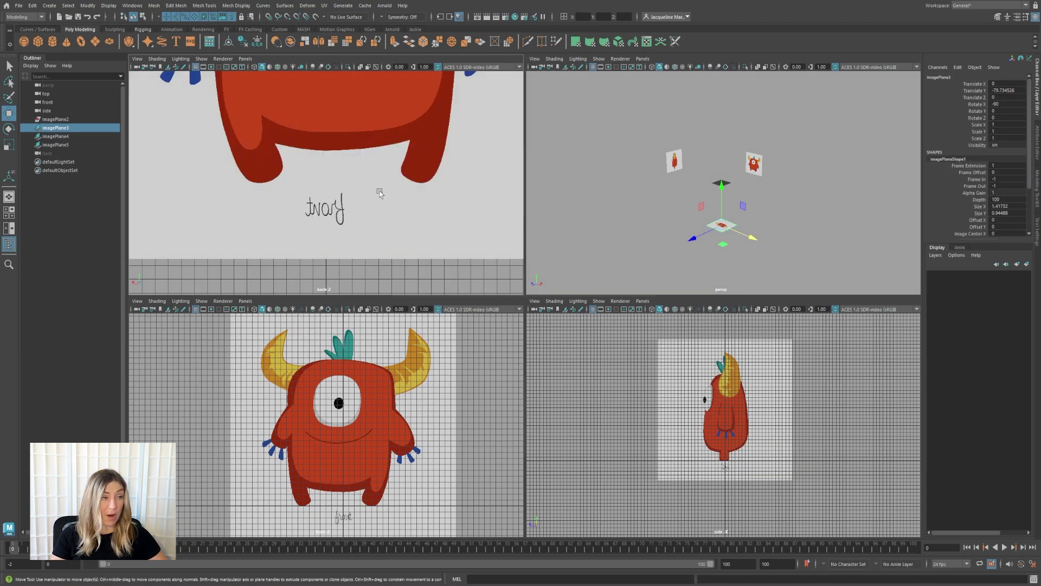
right_click_drag(413, 187, 266, 139, "alt")
middle_click_drag(396, 131, 384, 204, "alt")
scroll(384, 203, "down", 5)
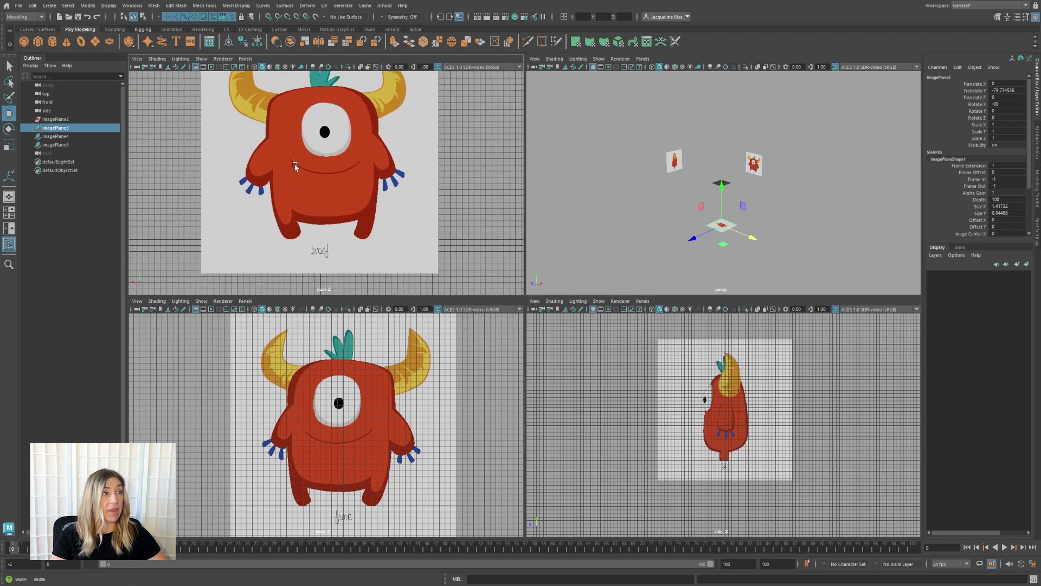
scroll(396, 194, "down", 2)
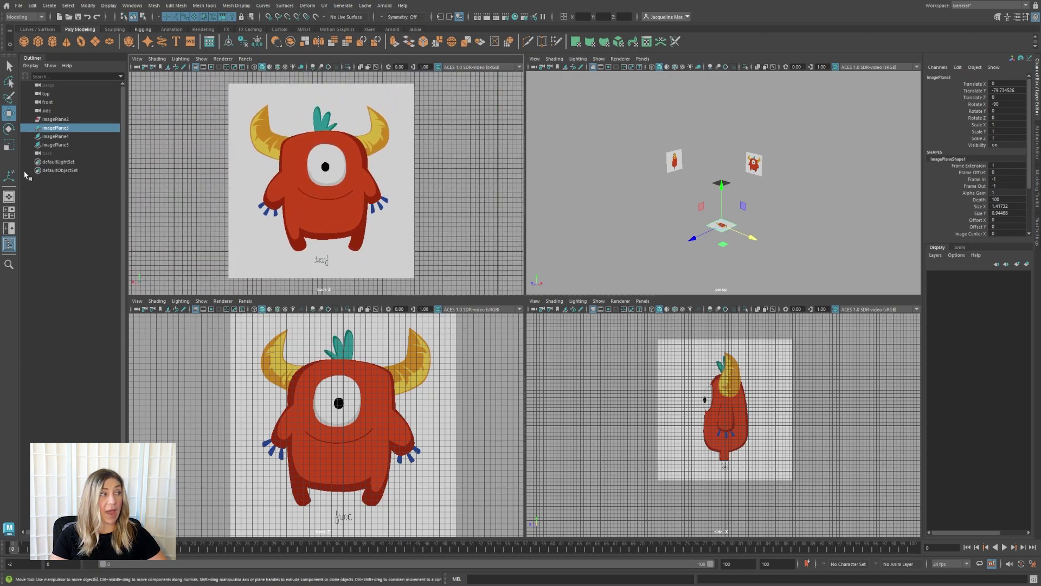
Load MissAlignMonster_Back_4K.jpg from the DEMO Art/Monster_Orthos folder as an image plane on the back camera.
left_click(48, 153)
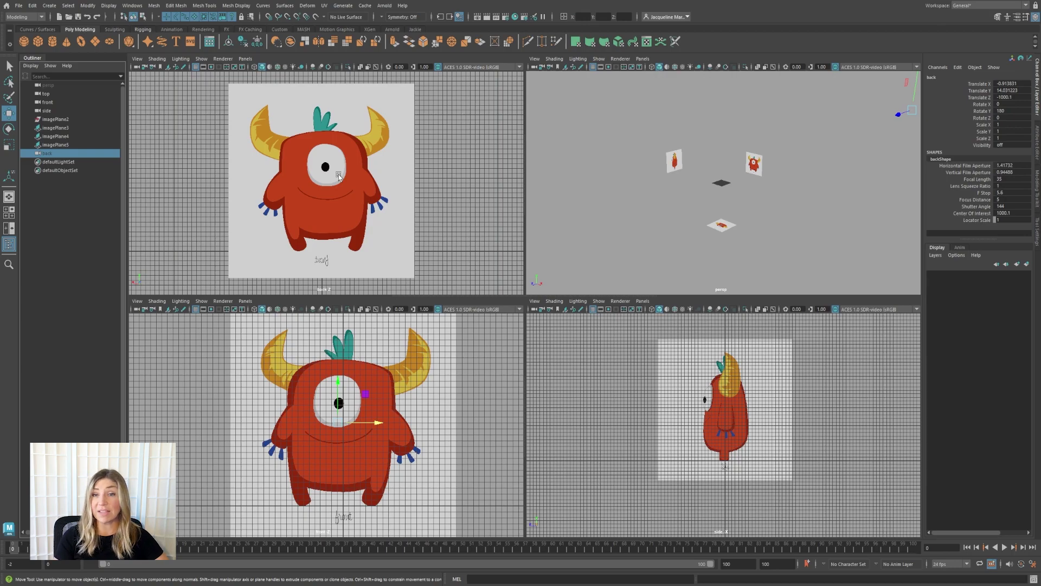
left_click(167, 68)
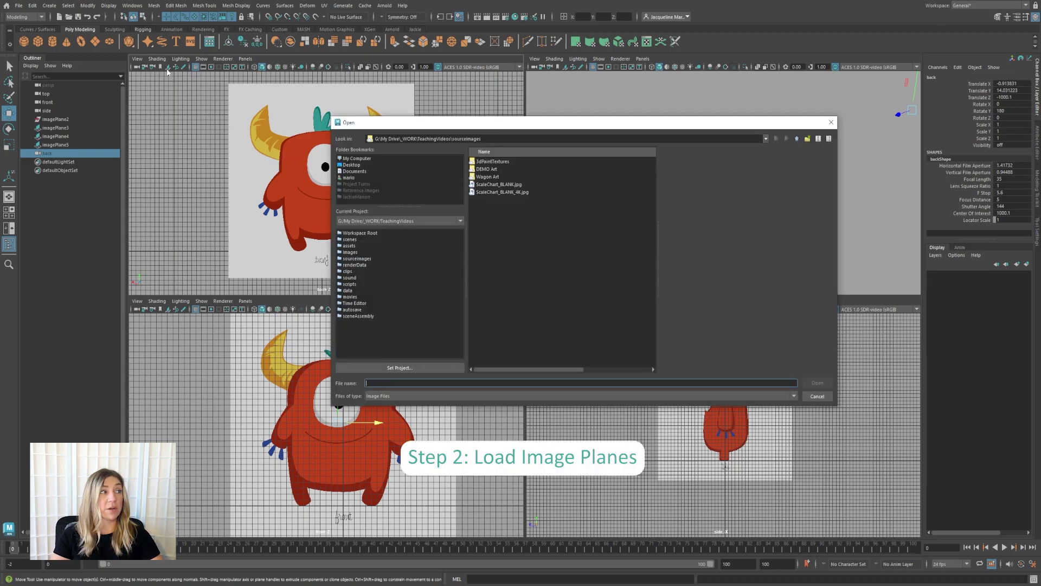
double_click(491, 169)
double_click(503, 163)
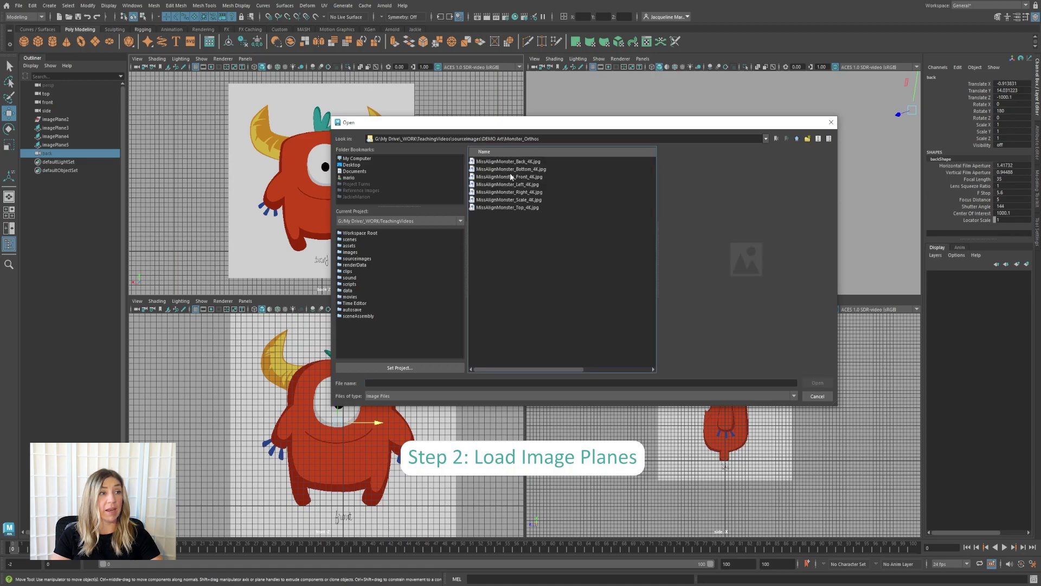
left_click(526, 162)
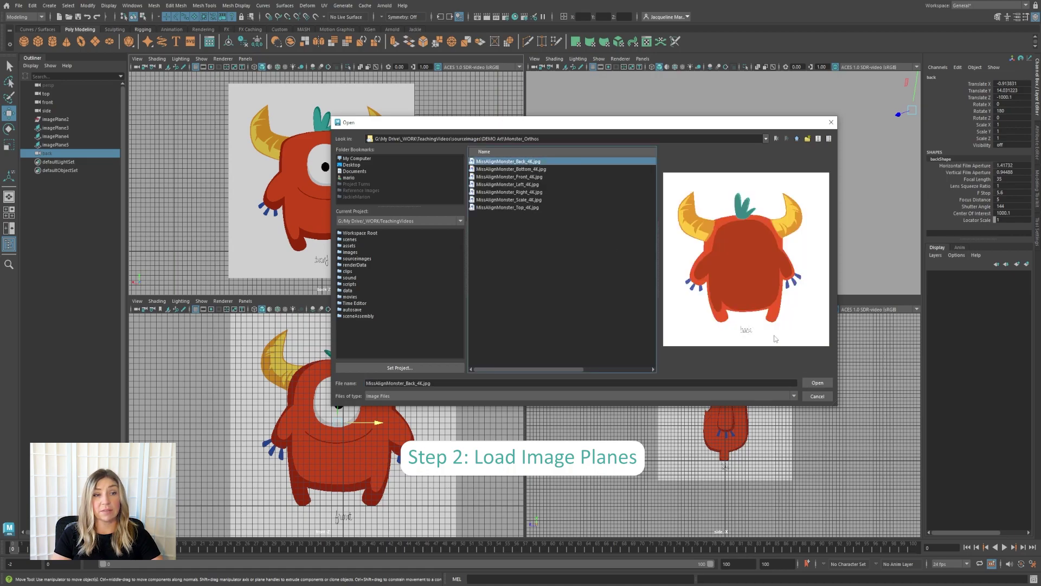
left_click(817, 383)
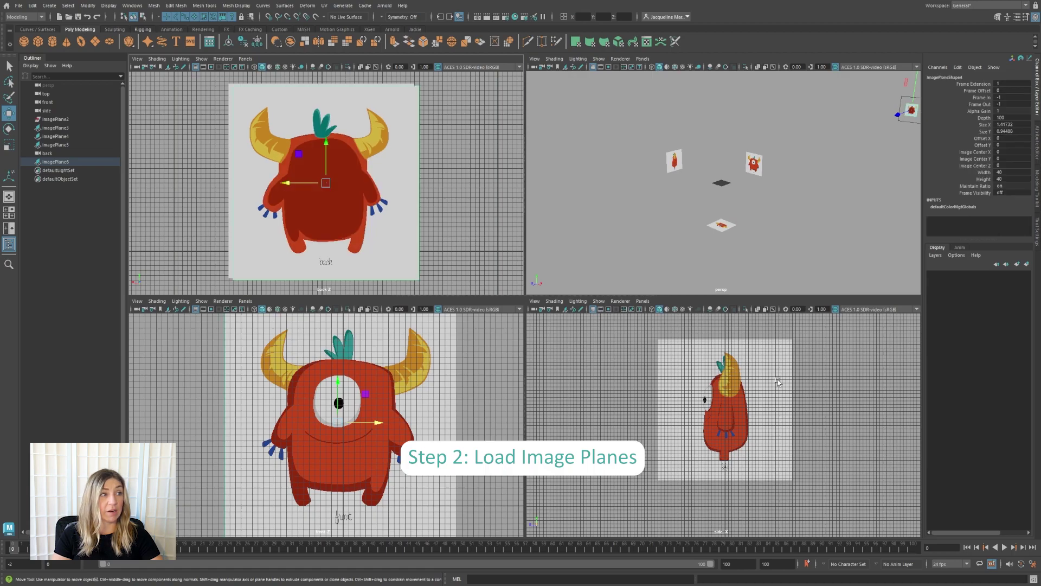
Move the back image plane along Z to about 80.5 units, across the grid from the front image plane.
right_click_drag(845, 191, 822, 144, "alt")
middle_click_drag(900, 236, 826, 237, "alt")
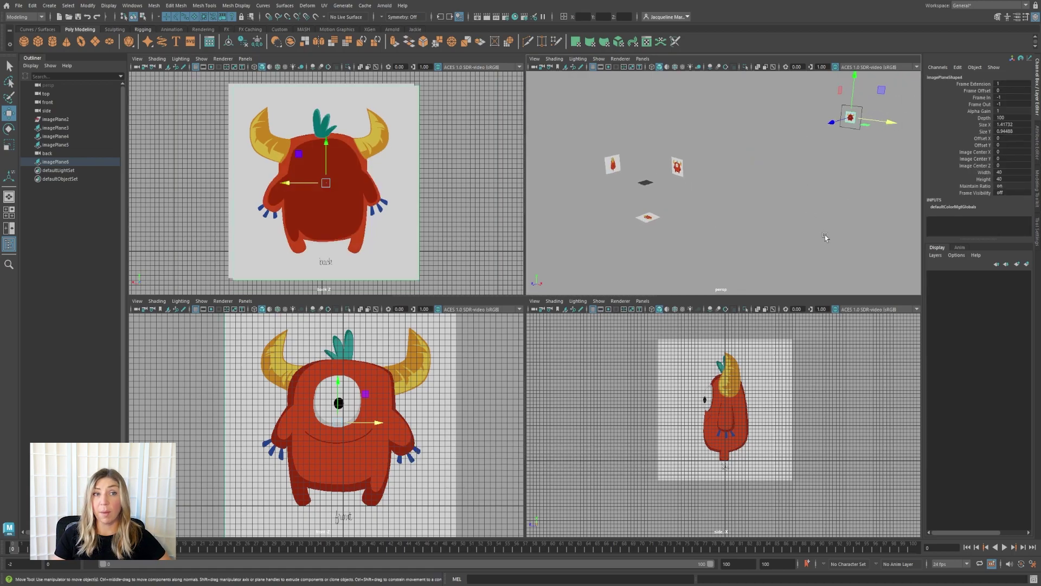
left_click(872, 118)
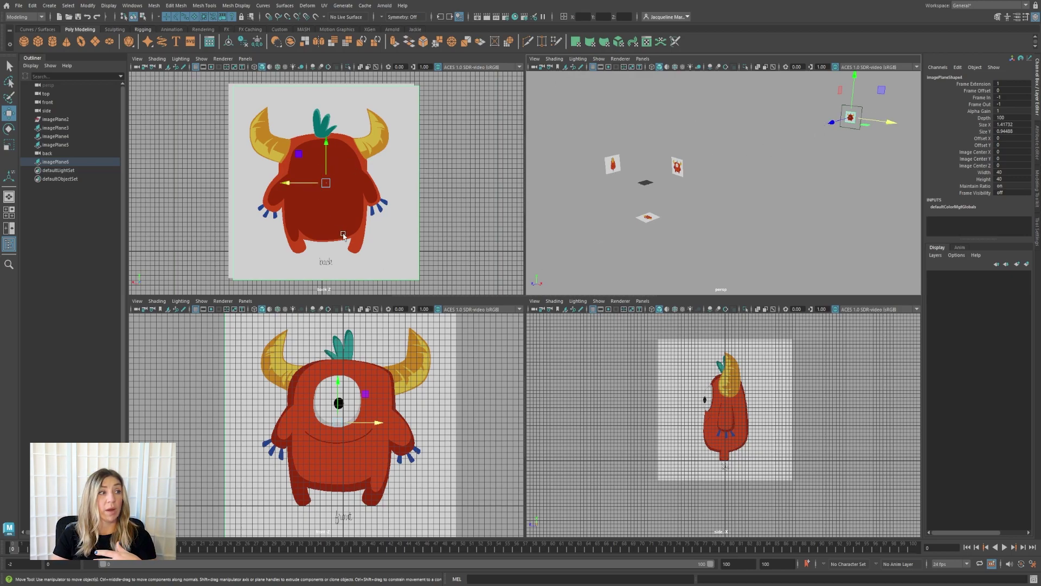
left_click(401, 84)
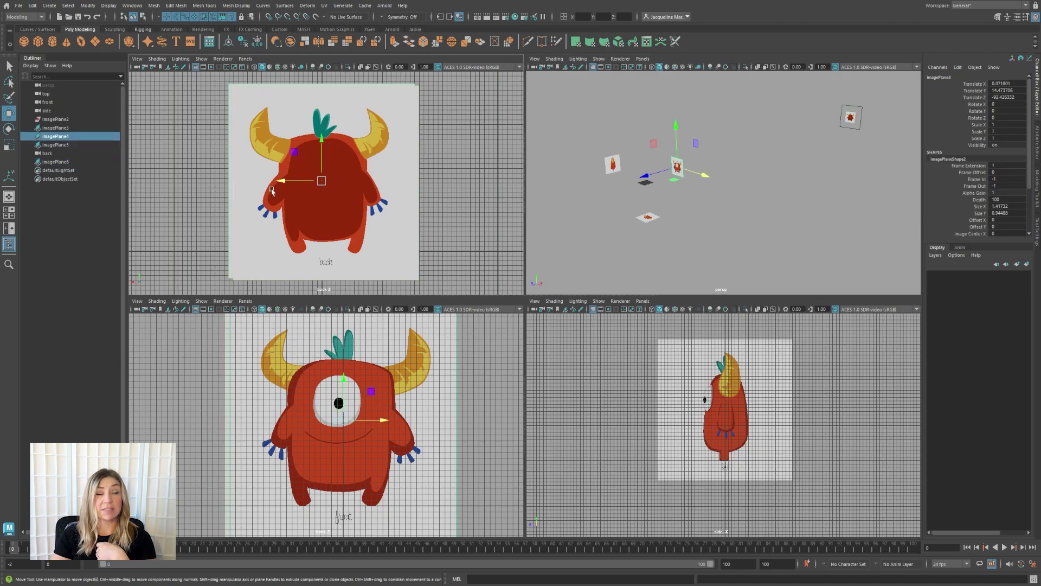
left_click(848, 118)
left_click_drag(797, 222, 730, 149, "alt")
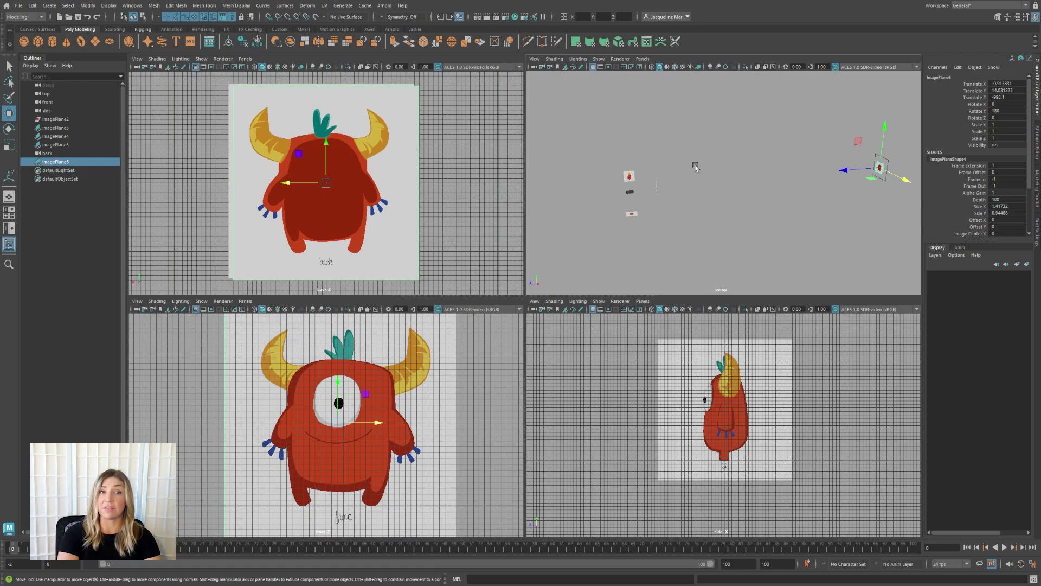
left_click_drag(857, 170, 577, 233)
middle_click_drag(677, 196, 748, 213, "alt")
left_click_drag(748, 213, 727, 210, "alt")
right_click_drag(736, 211, 739, 210, "alt")
left_click_drag(741, 202, 730, 174, "alt")
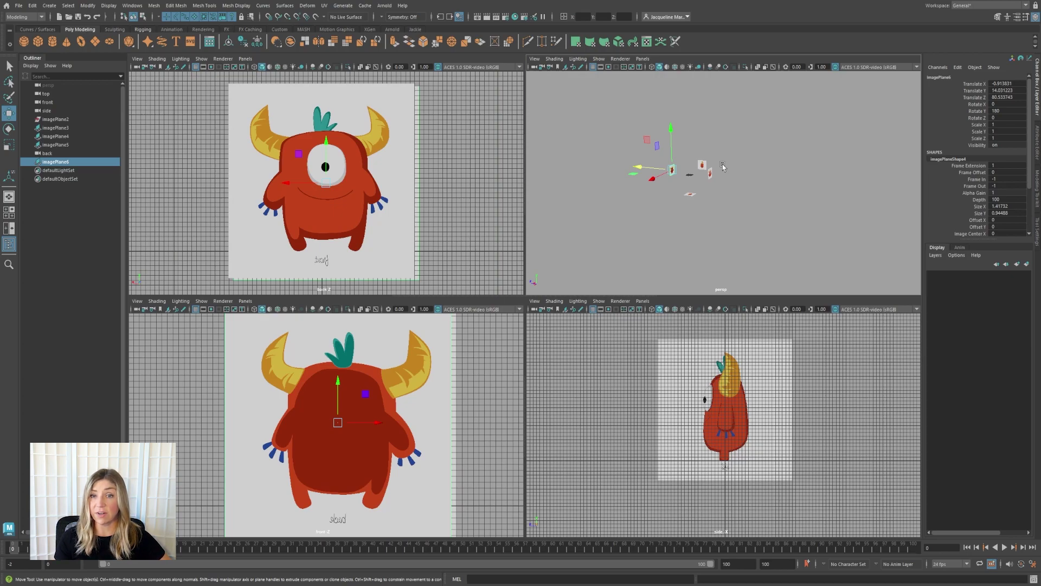
Make the front image plane semi-transparent by setting its Alpha Gain to 0.5.
left_click(363, 203)
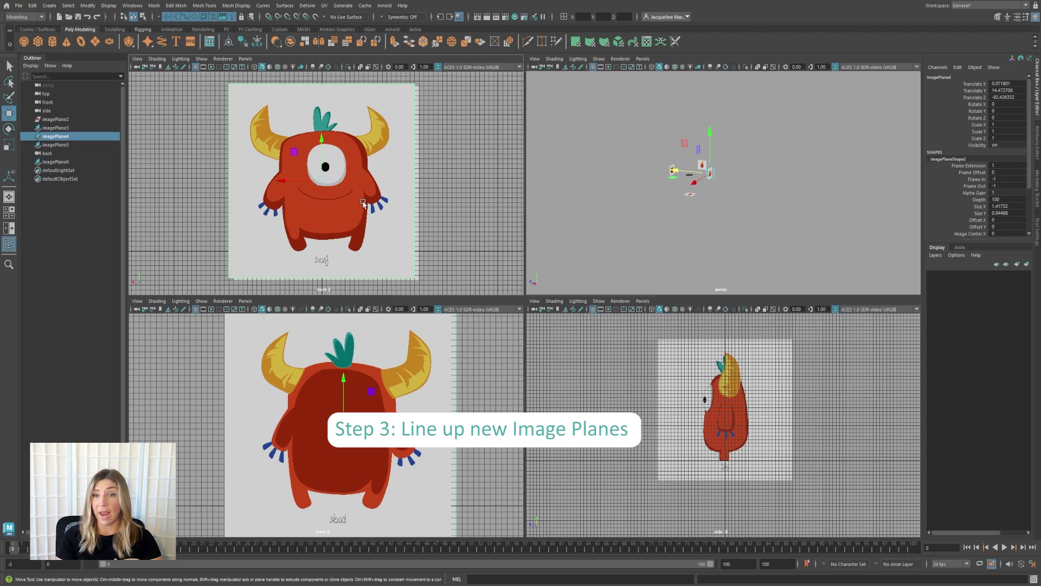
scroll(770, 163, "down", 3)
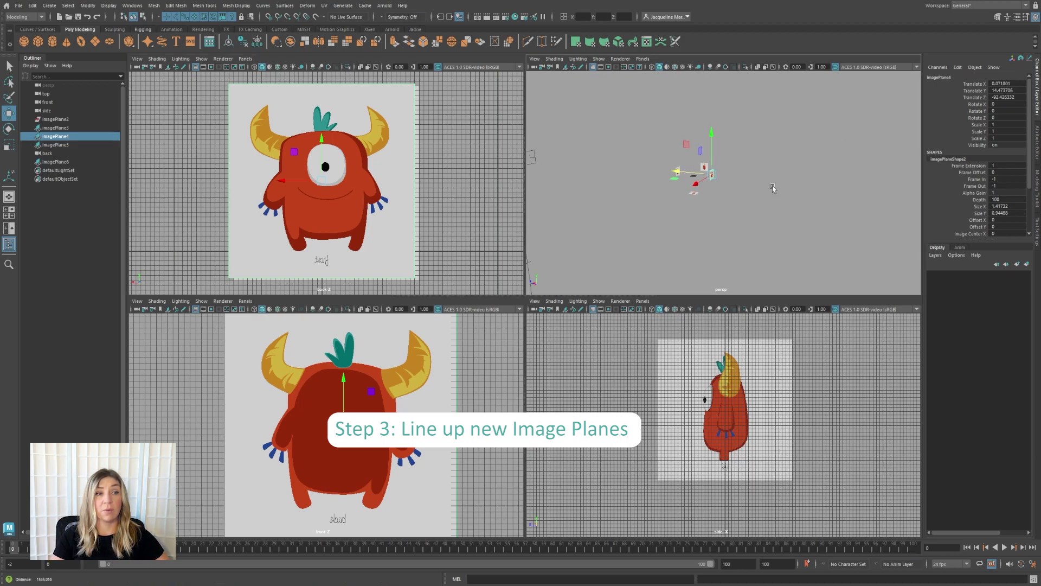
middle_click_drag(771, 154, 756, 154, "alt")
left_click_drag(661, 161, 685, 187)
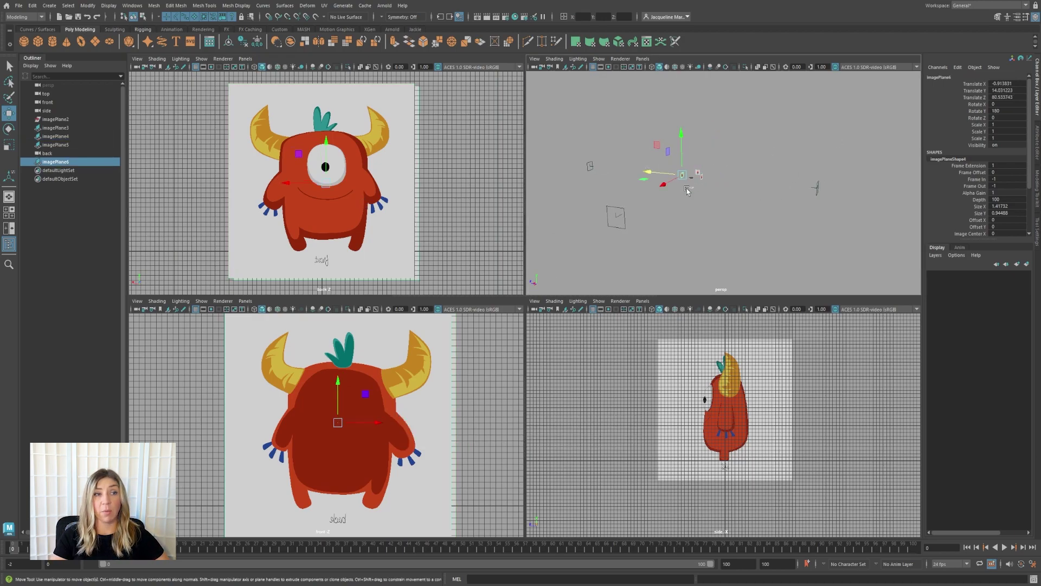
left_click(711, 183)
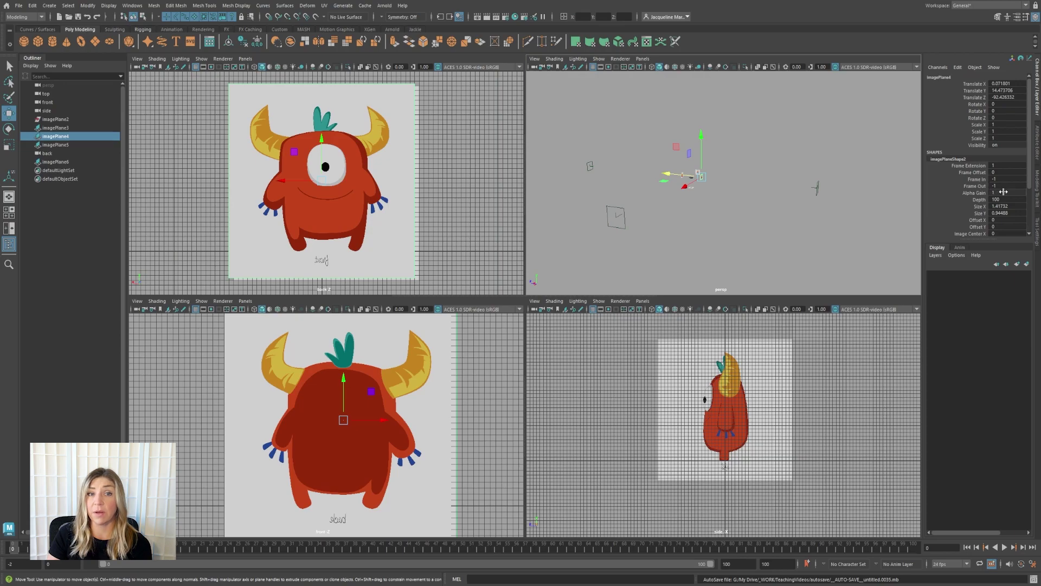
left_click(1003, 192)
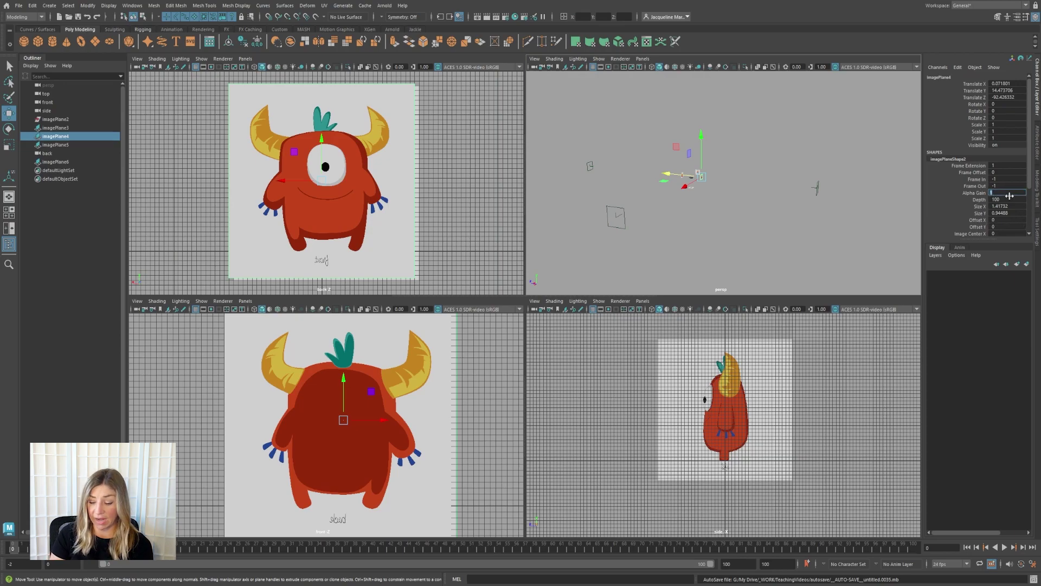
key("Return")
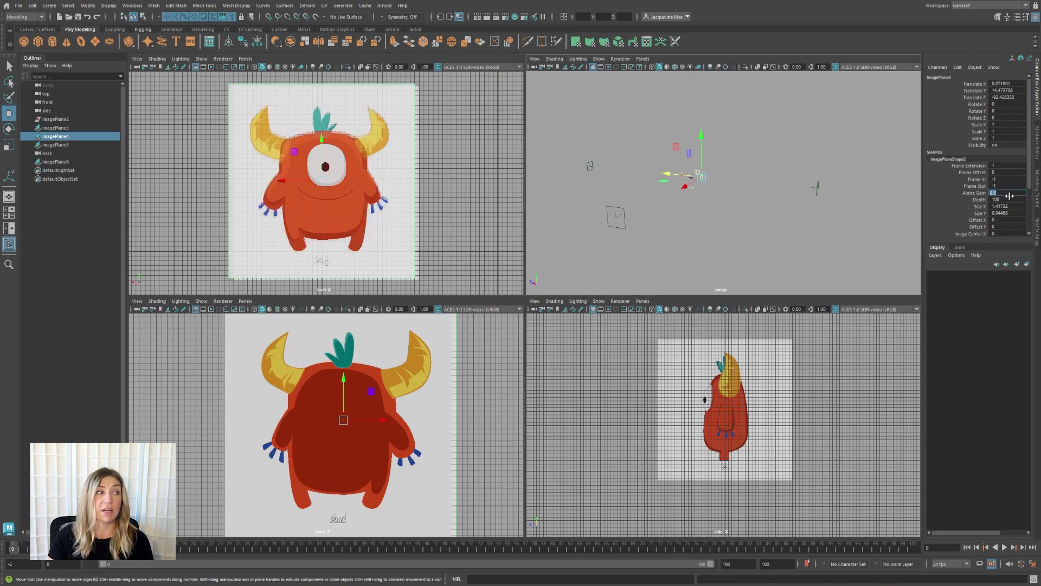
Line up the back image plane with the front monster by moving it to about -0.98 in X and 14.5 in Y.
right_click_drag(690, 190, 760, 233, "alt")
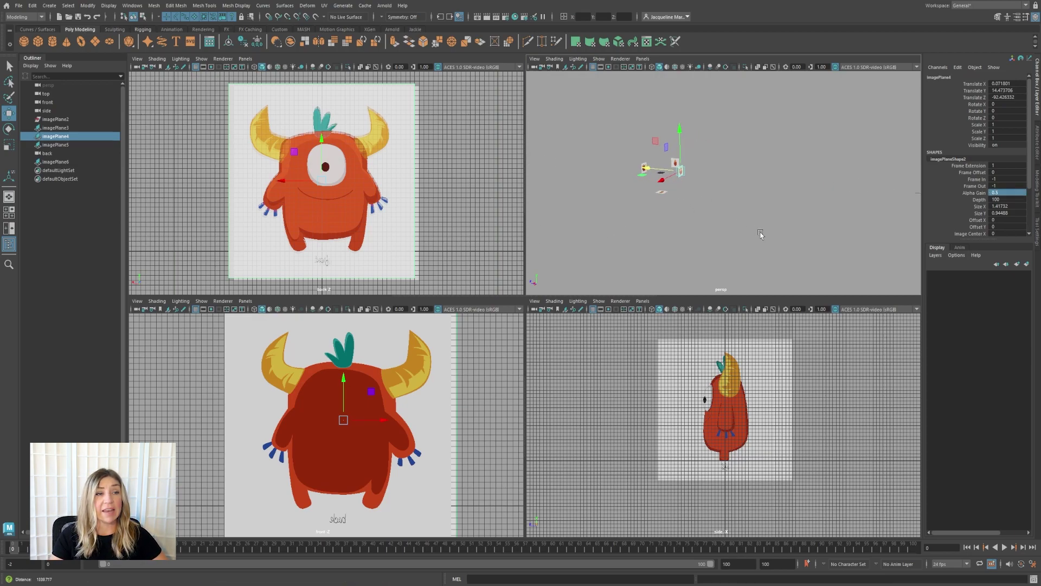
scroll(761, 234, "up", 5)
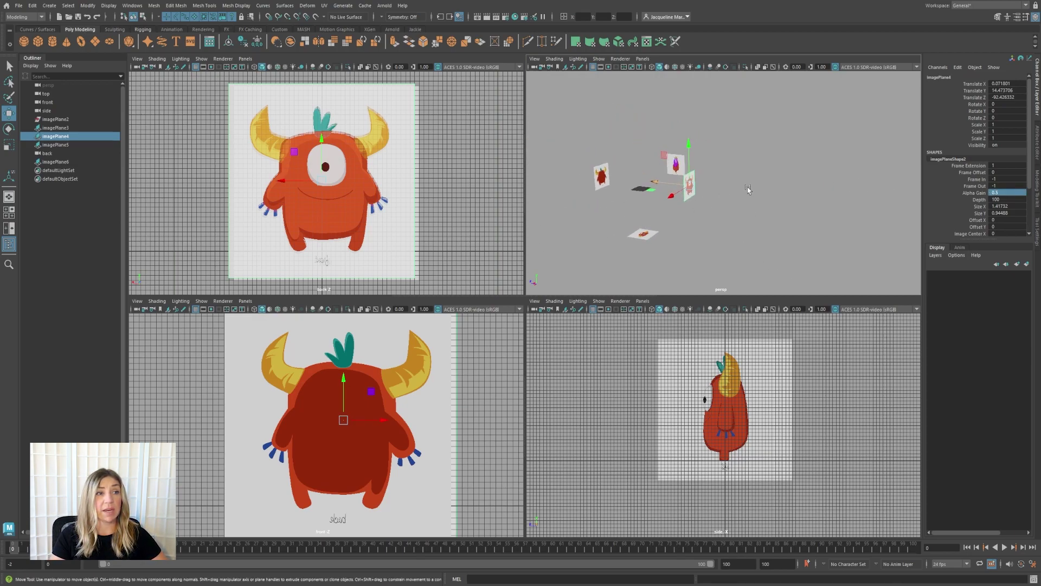
left_click(761, 202)
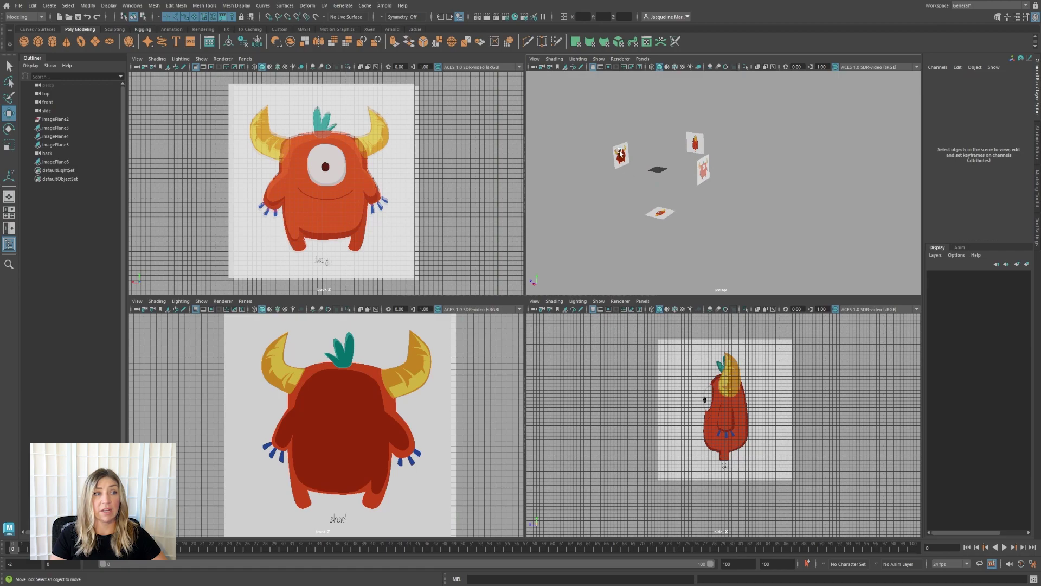
left_click(620, 153)
scroll(325, 182, "up", 3)
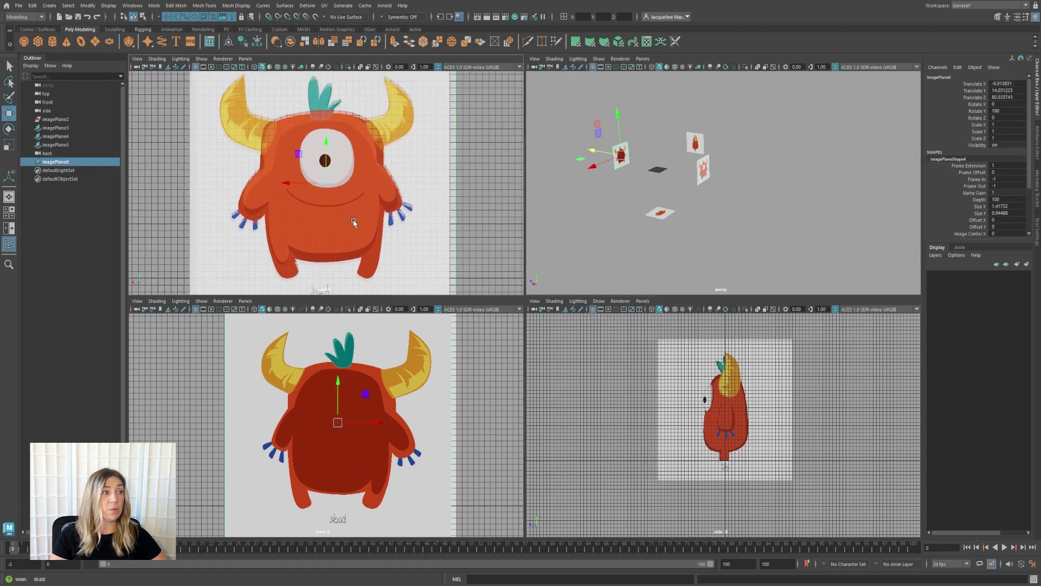
mouse_move(326, 185)
left_mouse_down()
mouse_move(323, 174)
mouse_move(329, 182)
left_mouse_up()
scroll(249, 205, "down", 3)
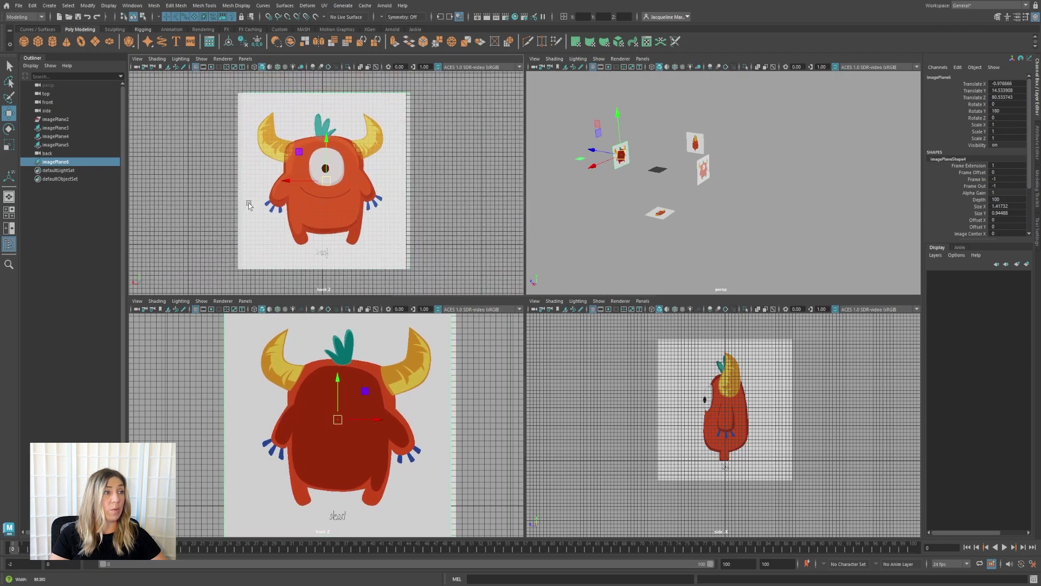
scroll(249, 205, "up", 3)
Lower the front image plane's Alpha Gain to 0.2 and clear the selection.
left_click(707, 173)
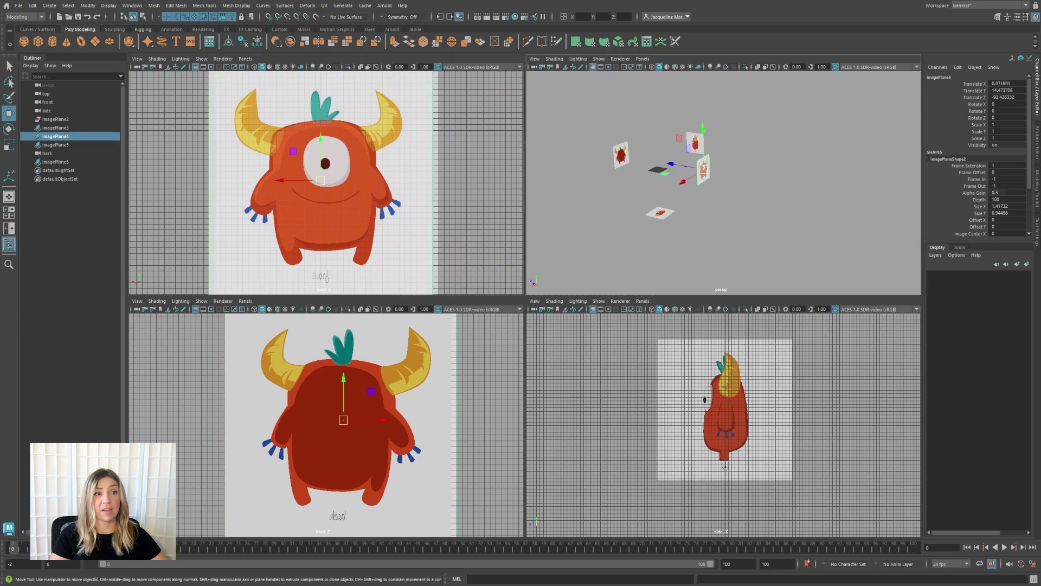
left_click(1007, 193)
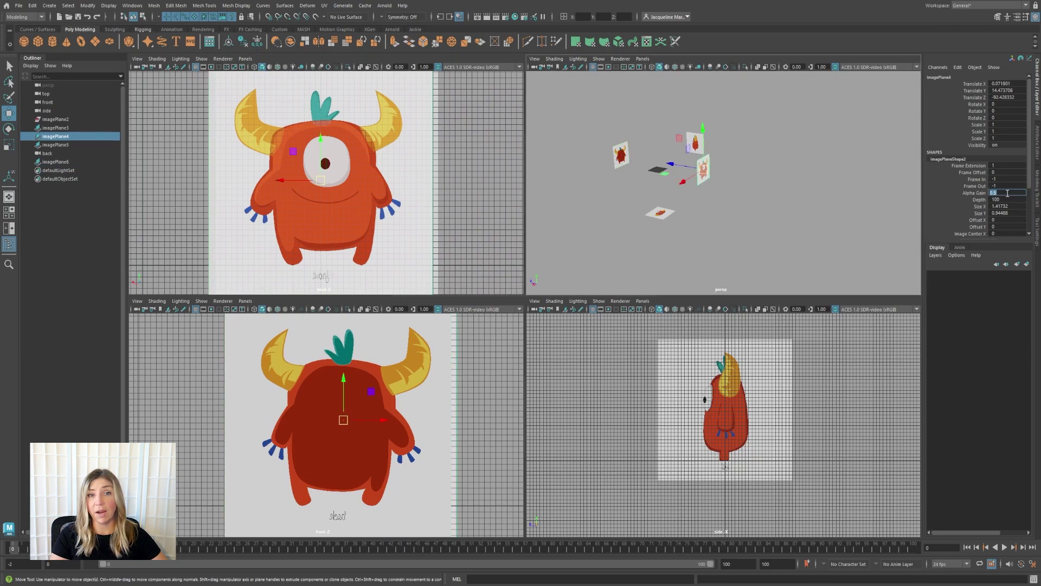
type(".2")
key("Return")
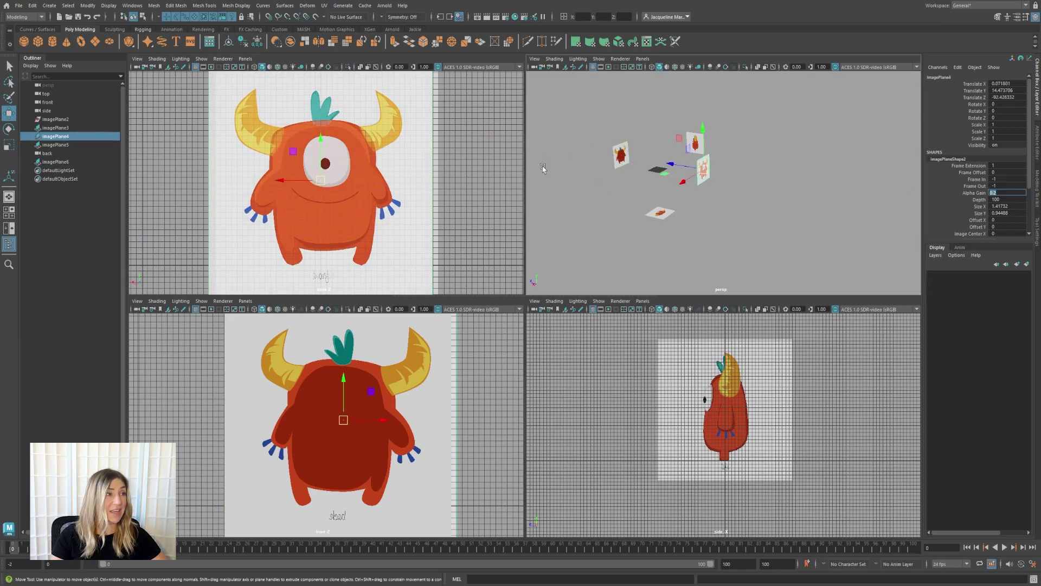
left_click(610, 164)
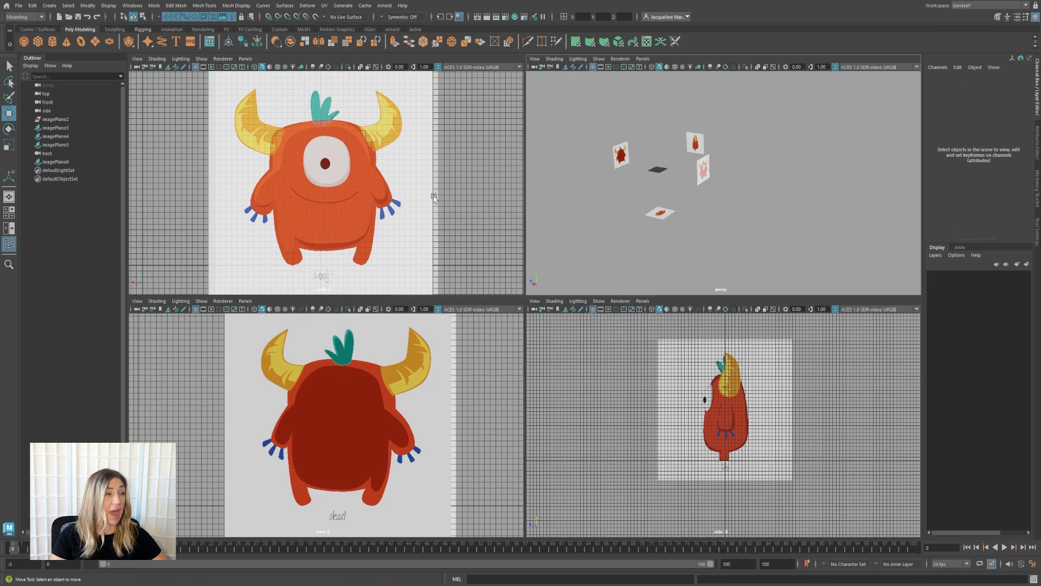
left_click(618, 160)
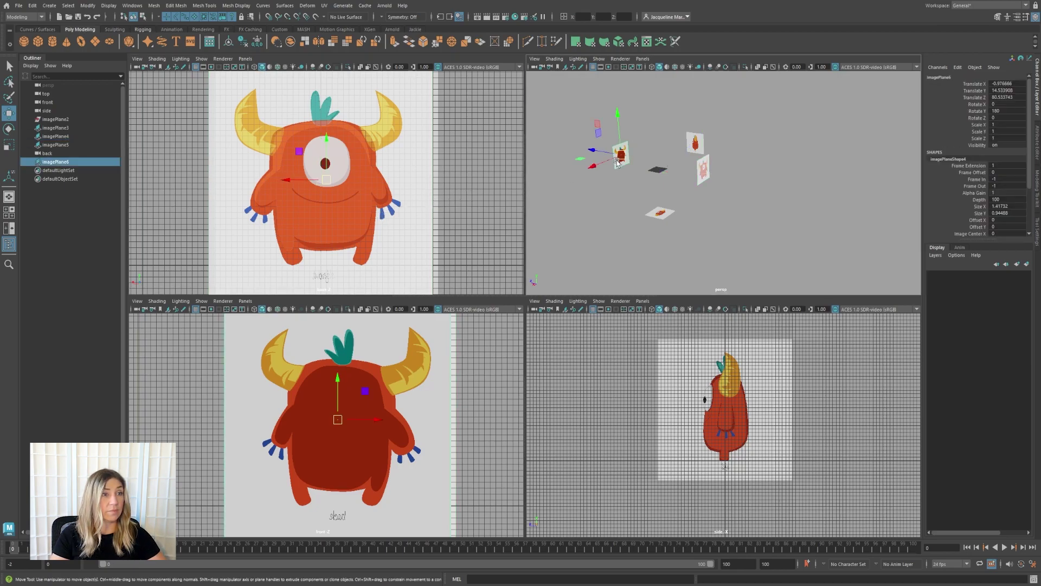
mouse_move(475, 195)
middle_mouse_down()
mouse_move(414, 184)
mouse_move(476, 193)
middle_mouse_up()
key("ctrl+z")
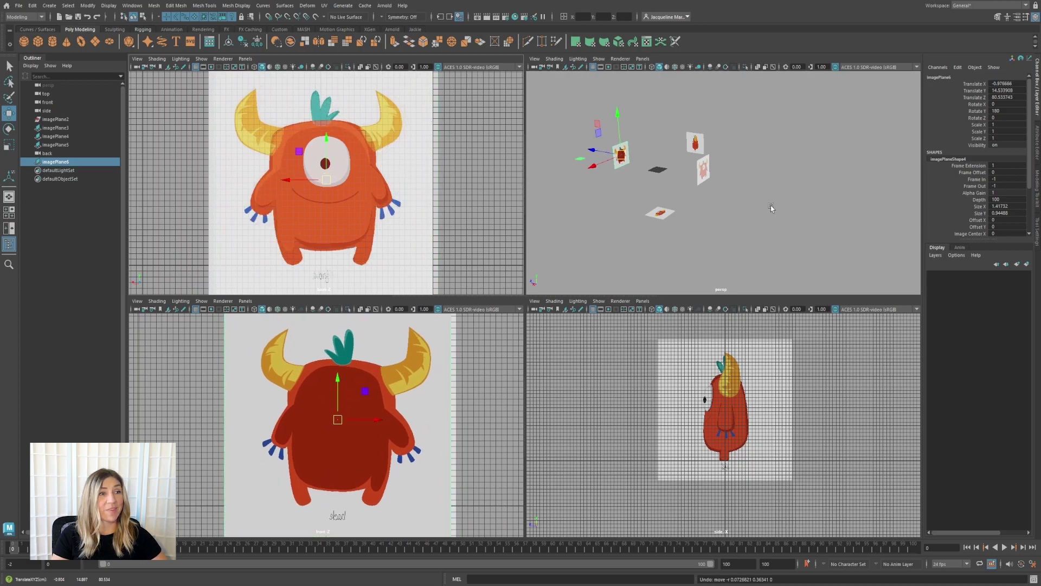
Restore the front image plane to full opacity by setting its Alpha Gain to 1.
left_click_drag(771, 208, 747, 201, "alt")
left_click(742, 192)
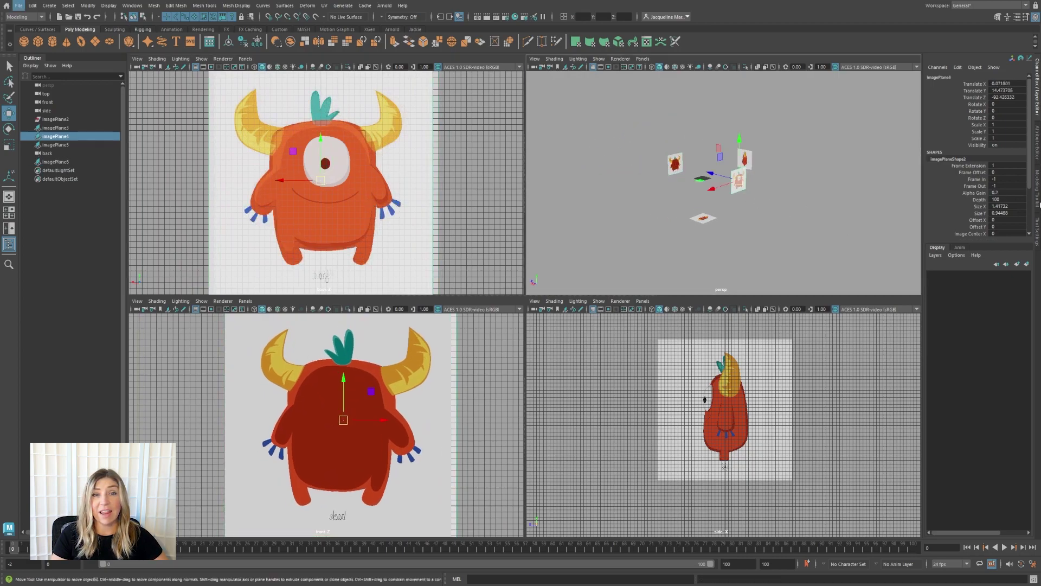
left_click(996, 193)
type("0.2")
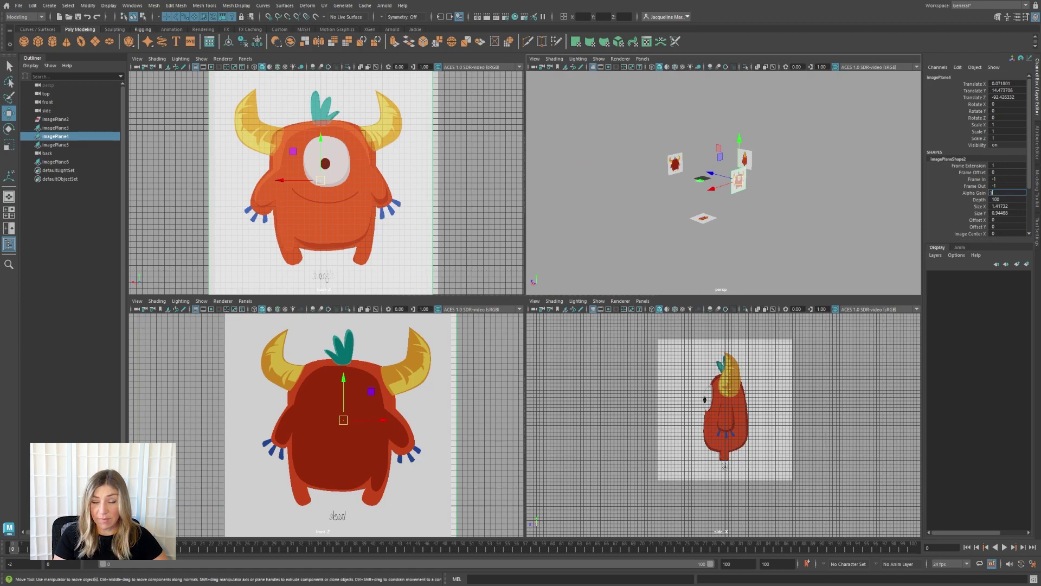
type("1")
key("Return")
Select the front camera in the perspective view and examine where the cameras sit relative to the image planes.
scroll(839, 200, "down", 5)
left_click_drag(770, 188, 745, 193, "alt")
scroll(739, 182, "down", 4)
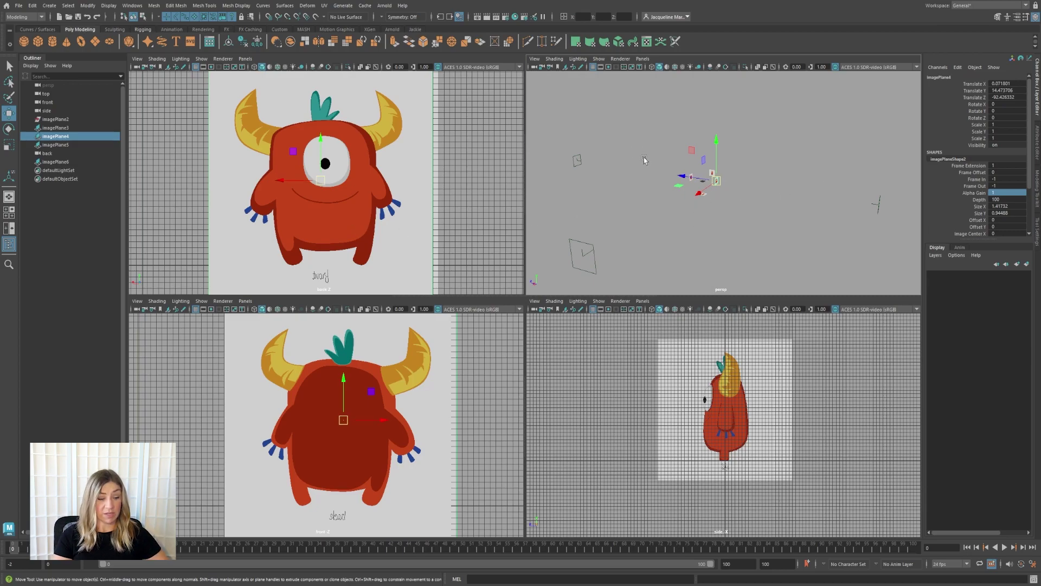
left_click_drag(687, 164, 742, 167, "alt")
left_click_drag(652, 193, 778, 164, "alt")
left_click(614, 172)
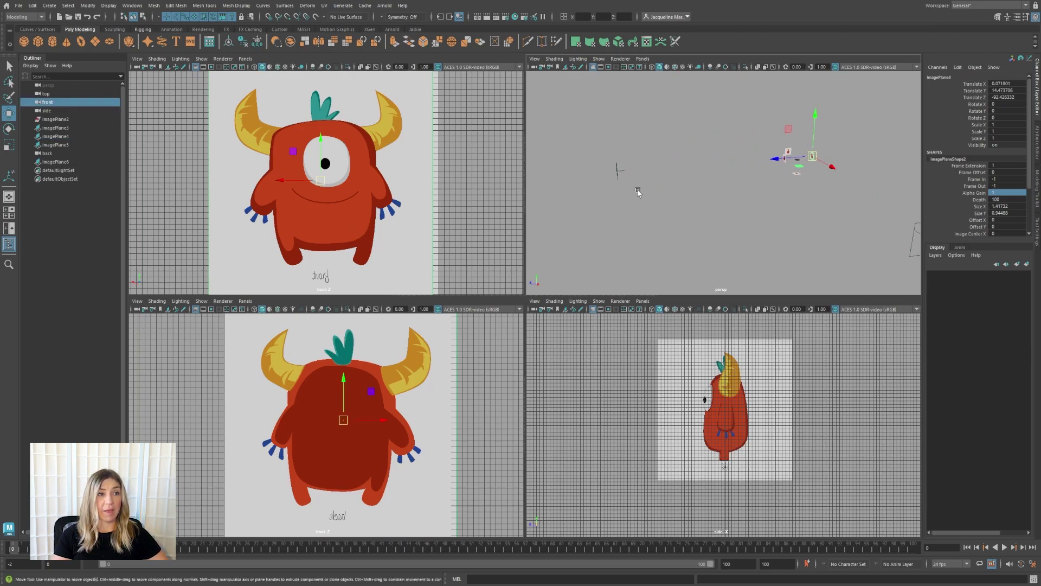
mouse_move(682, 186)
left_mouse_down("alt")
mouse_move(653, 188)
mouse_move(673, 184)
left_mouse_up("alt")
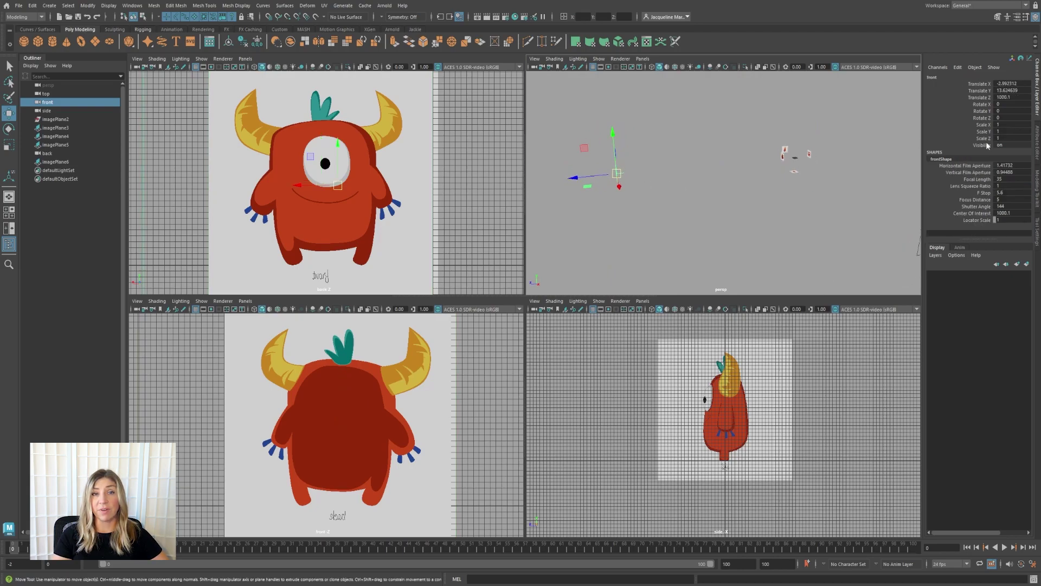
Set the front image plane to display only when looking through the front camera, and check the front and back views.
left_click(809, 153)
left_click(1038, 147)
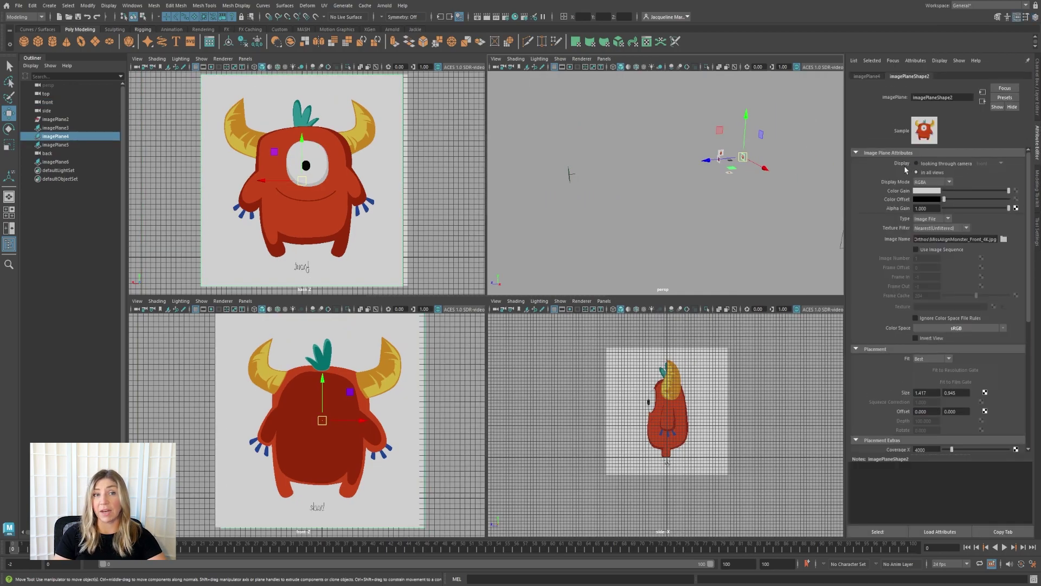
left_click(938, 164)
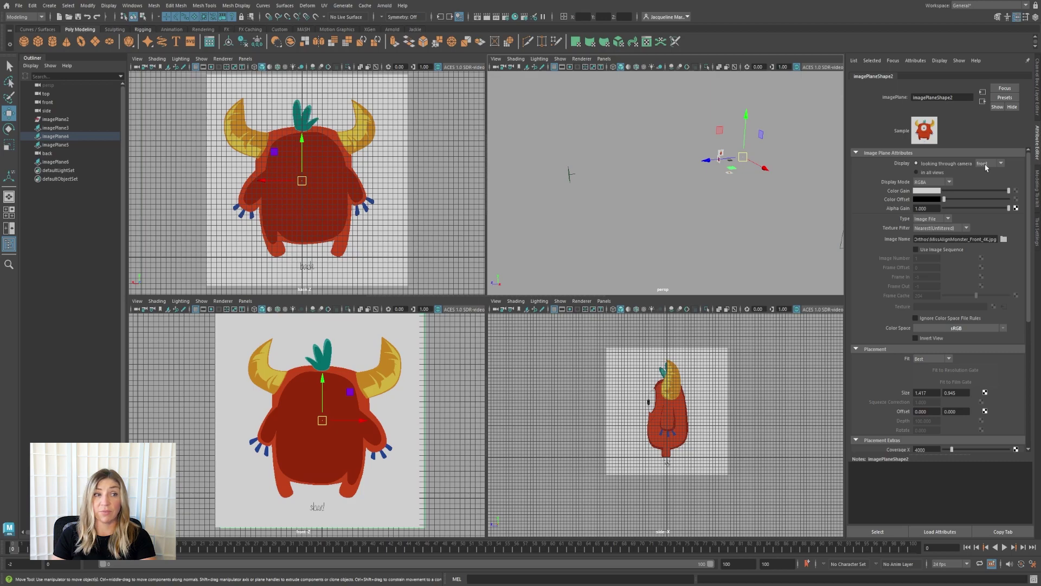
left_click_drag(722, 217, 741, 142, "alt")
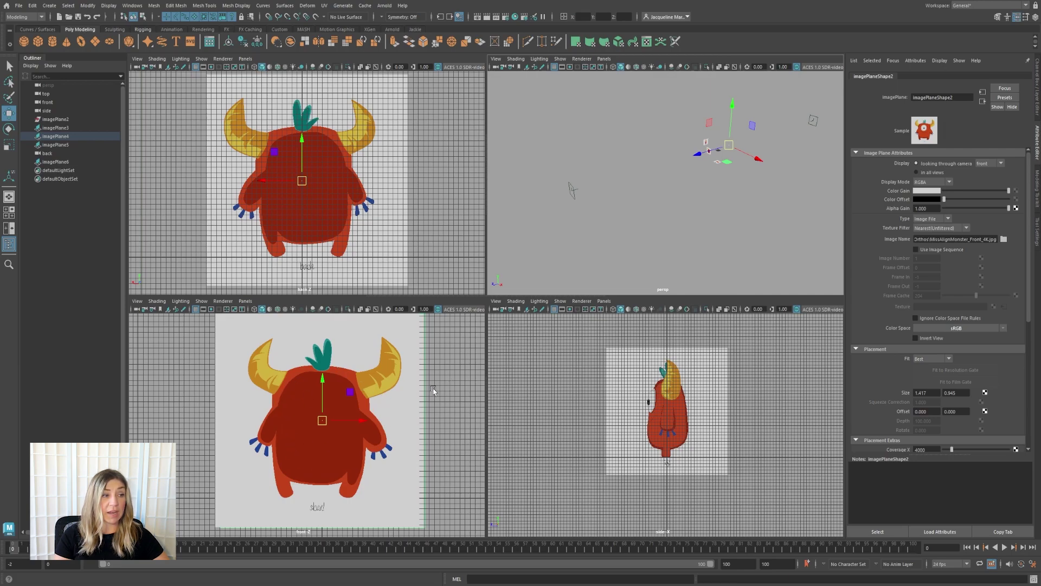
scroll(418, 396, "down", 3)
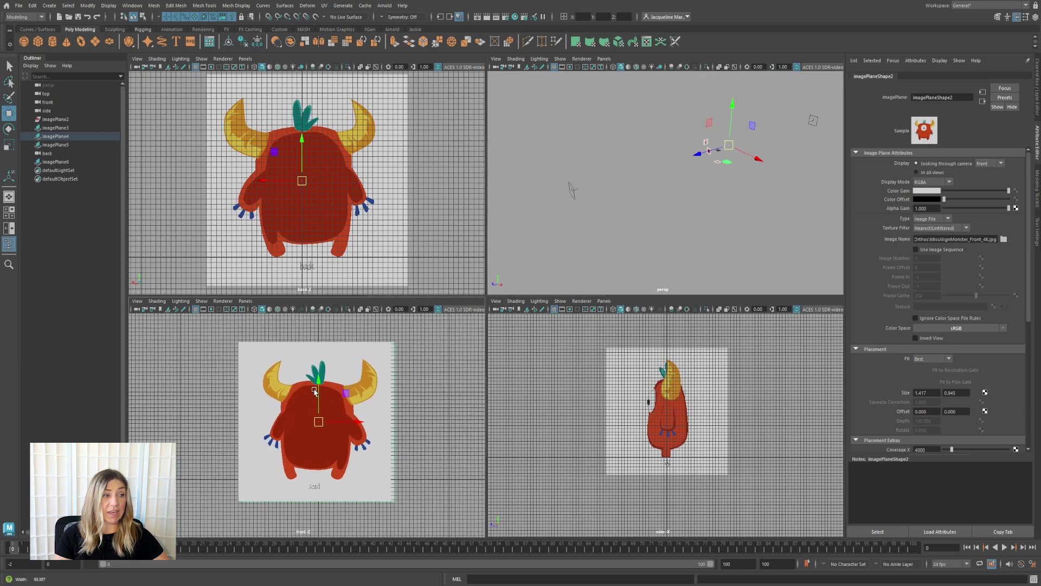
left_click(394, 397)
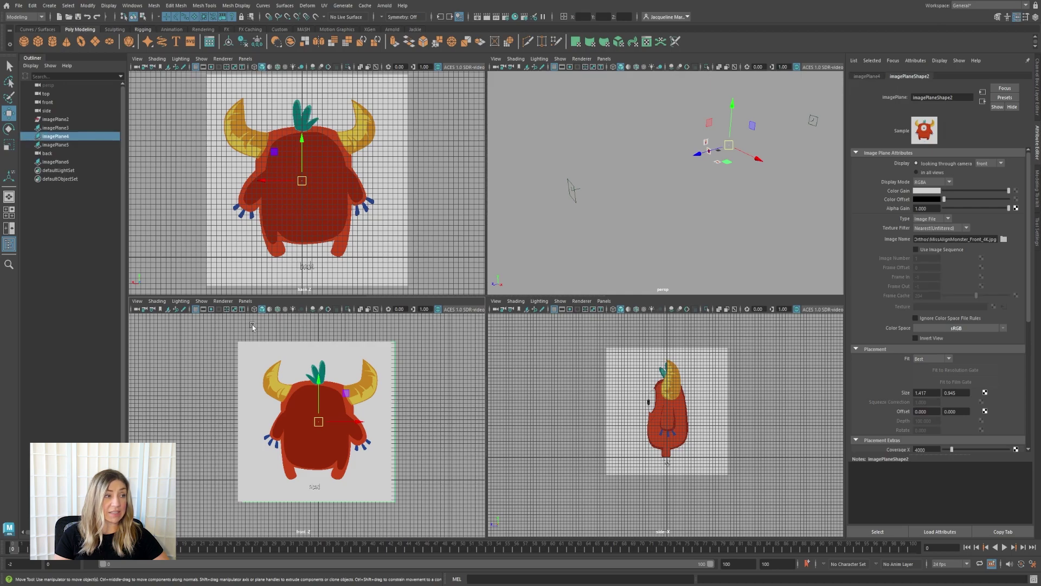
left_click(435, 386)
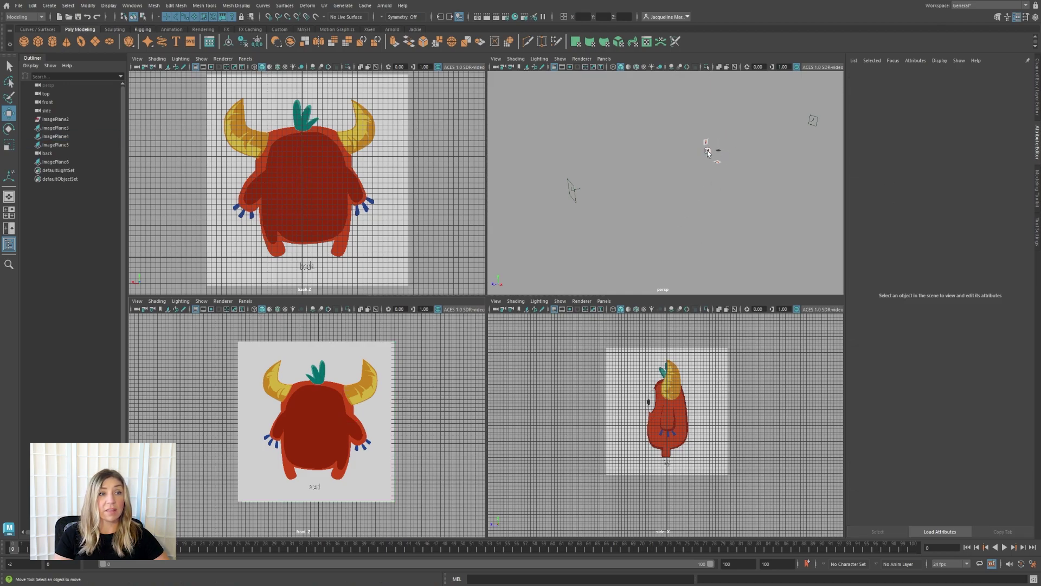
Set the back image plane to display only when looking through the back camera.
left_click(707, 153)
left_click_drag(740, 190, 722, 179, "alt")
left_click(789, 136)
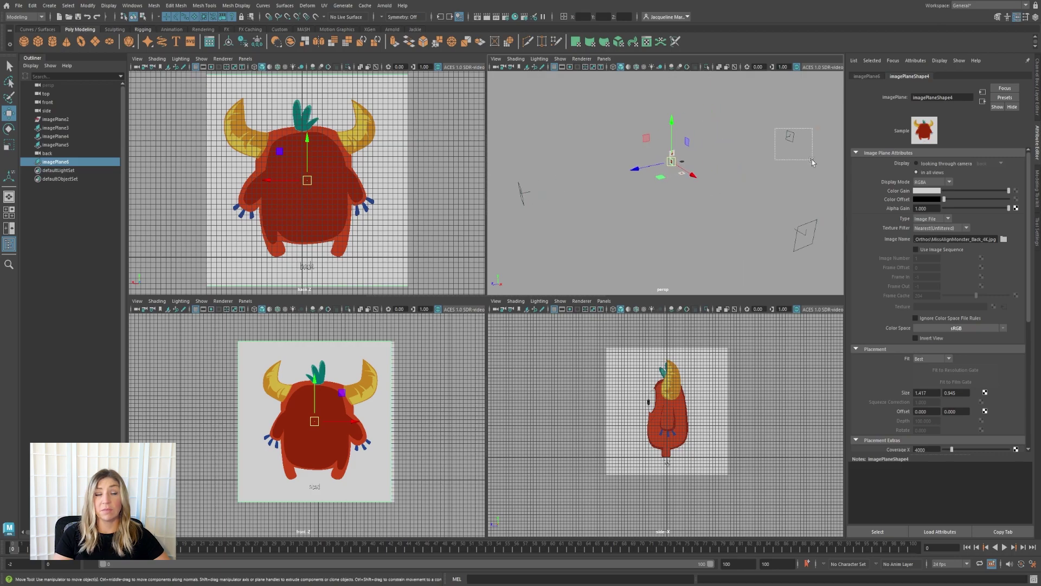
left_click(670, 163)
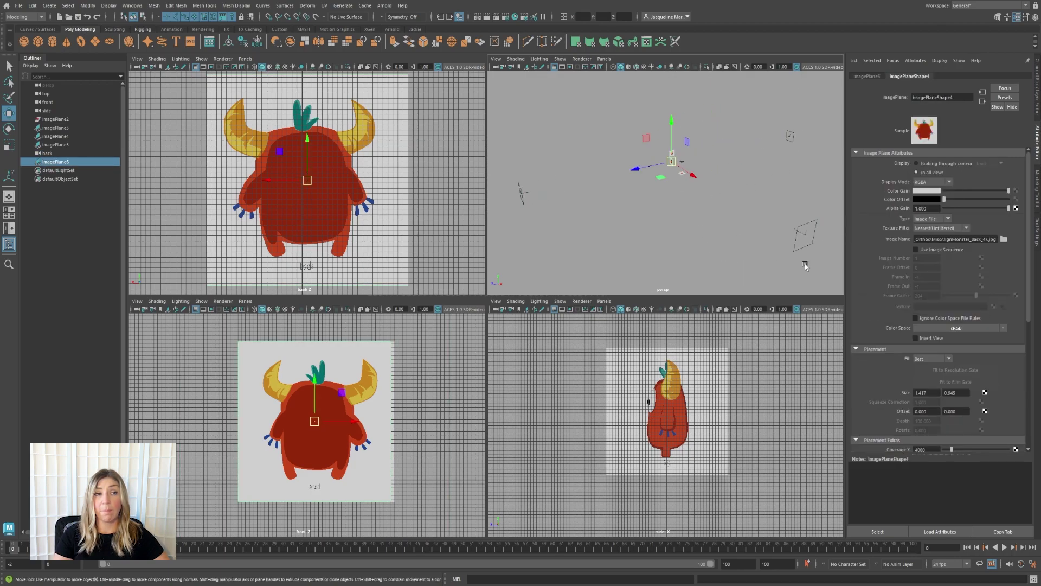
left_click(931, 164)
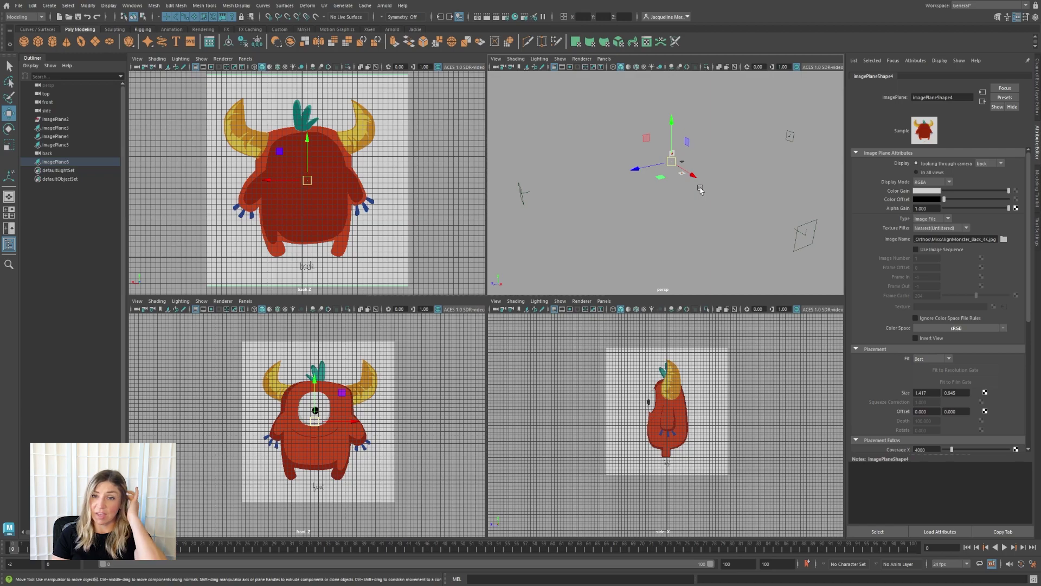
mouse_move(688, 189)
left_mouse_down("alt")
mouse_move(641, 194)
mouse_move(680, 187)
left_mouse_up("alt")
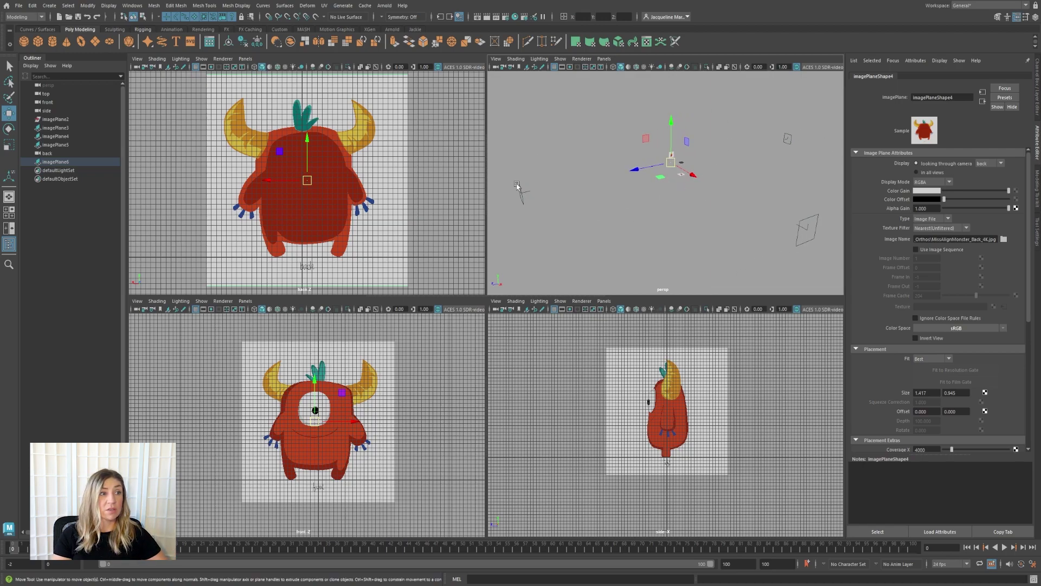
Set both the back and front image planes to display in all views again.
left_click(932, 173)
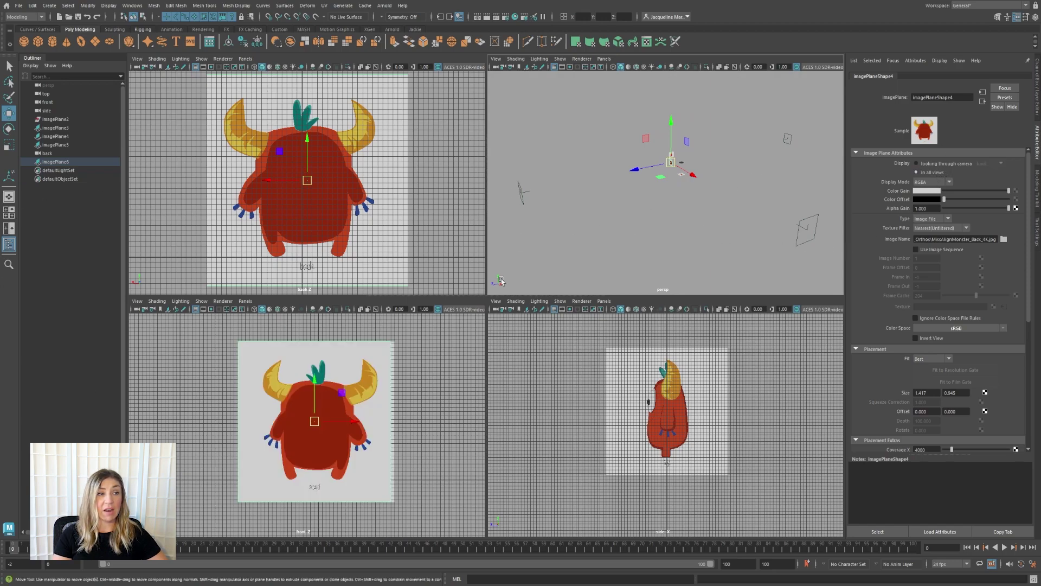
left_click(394, 421)
left_click(411, 421)
left_click(939, 171)
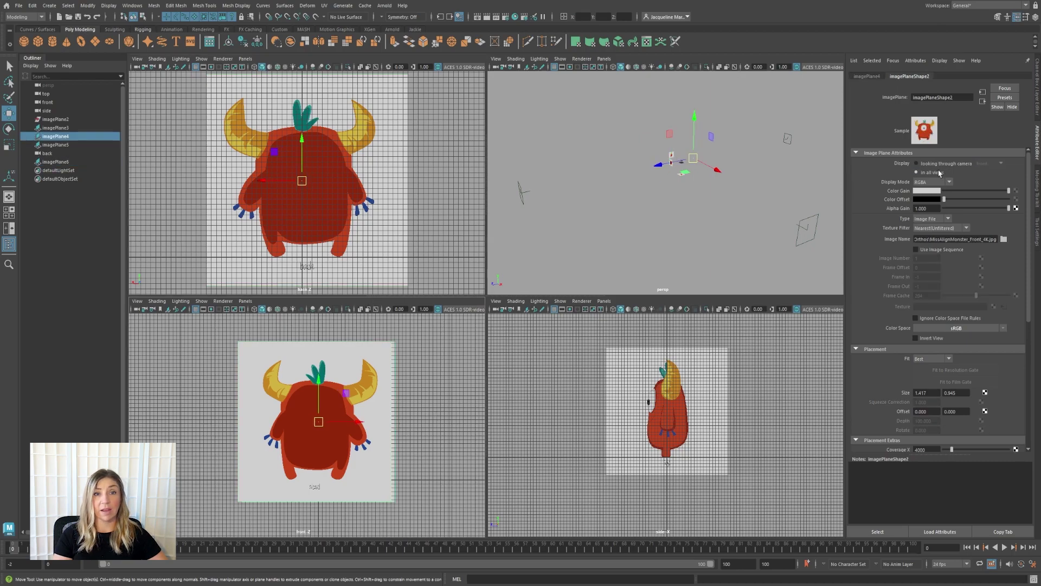
left_click_drag(649, 191, 628, 193, "alt")
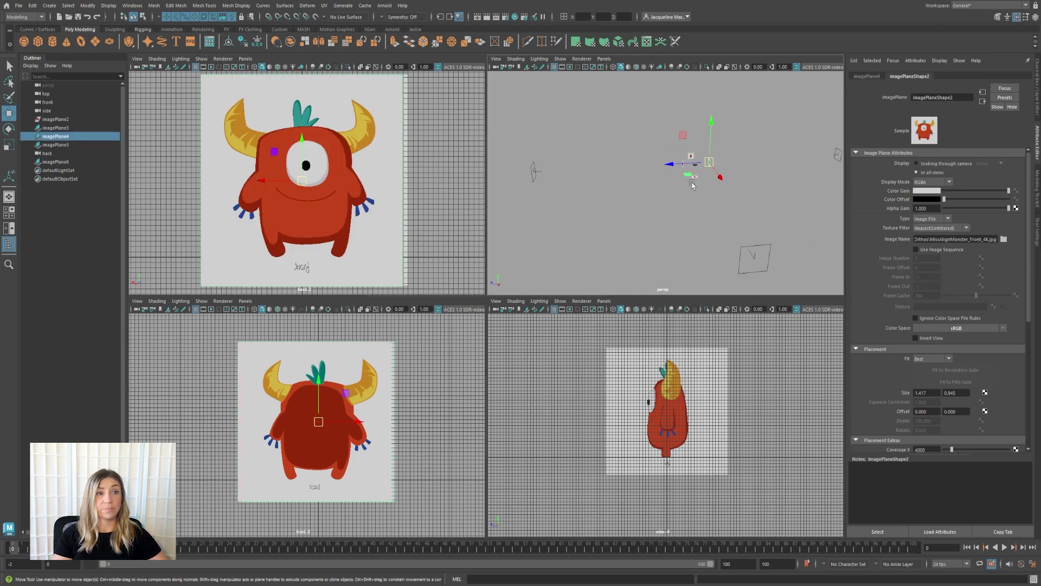
Move the back camera along Z to between the grid and the front image plane, facing the back image plane.
right_click_drag(728, 166, 724, 168, "alt")
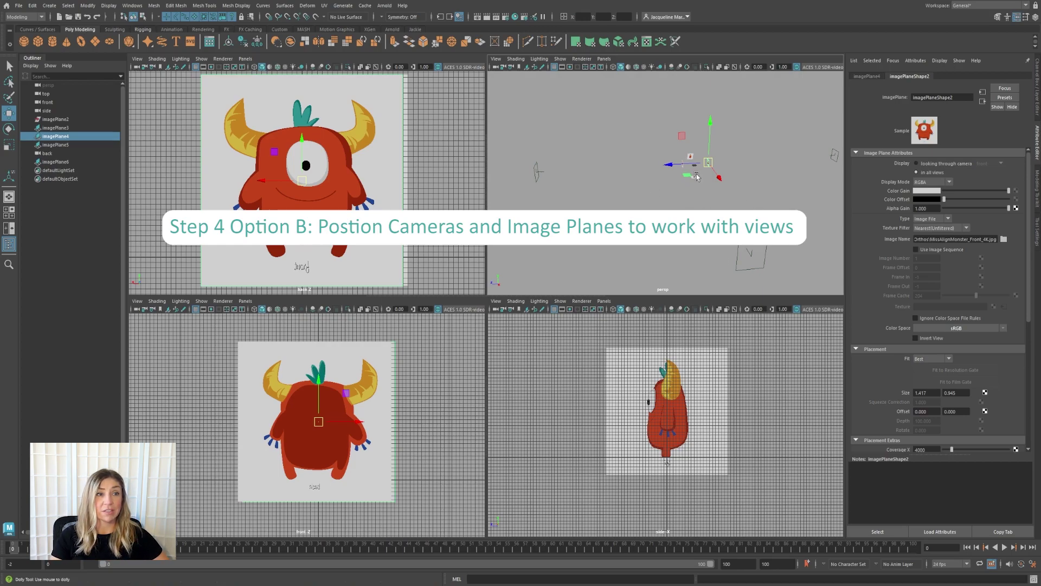
right_click_drag(652, 191, 641, 189, "alt")
left_click_drag(668, 172, 674, 179, "alt")
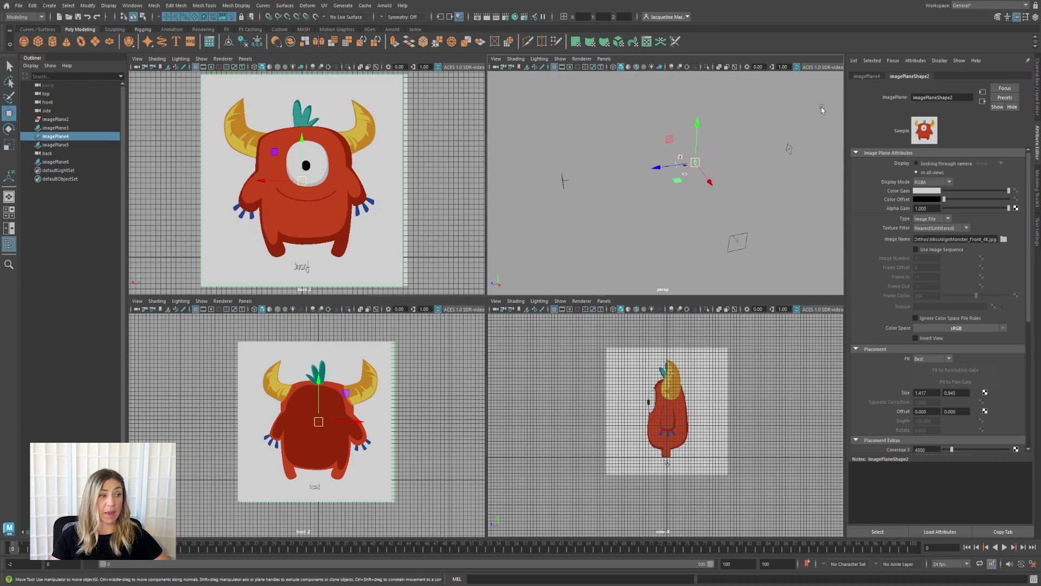
left_click(799, 165)
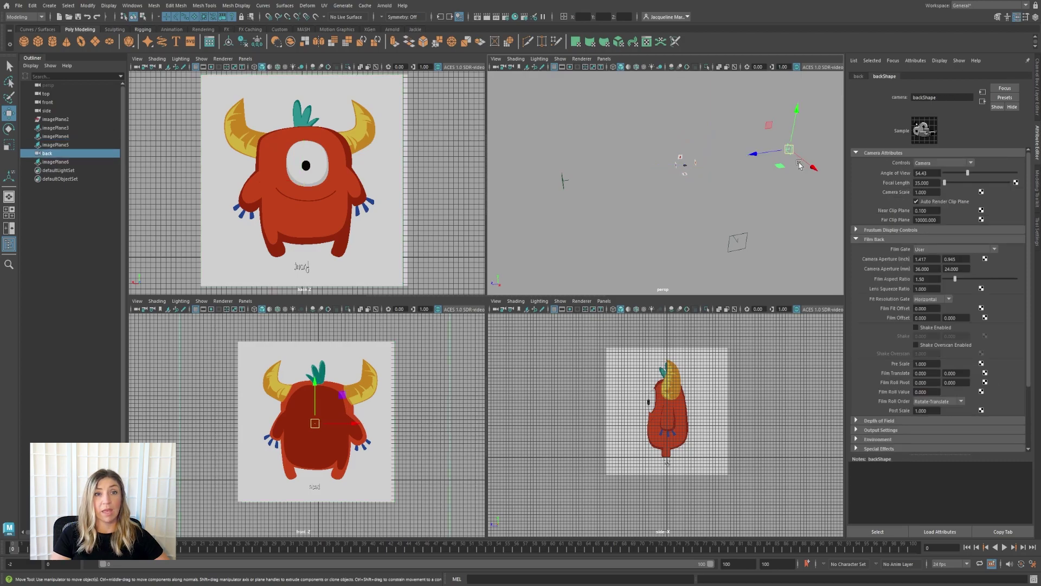
left_click_drag(771, 156, 640, 161)
right_click_drag(640, 161, 674, 175, "alt")
left_click_drag(698, 194, 686, 171, "alt")
middle_click_drag(687, 167, 734, 162, "alt")
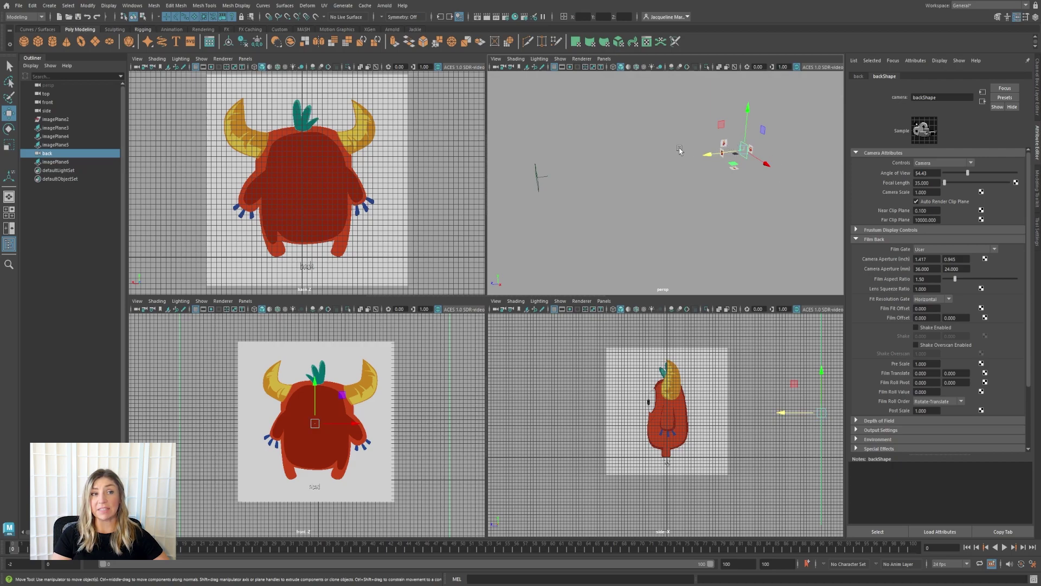
left_click(769, 169)
Move the front camera along Z to between the back image plane and the grid, facing the front image plane.
left_click(722, 153)
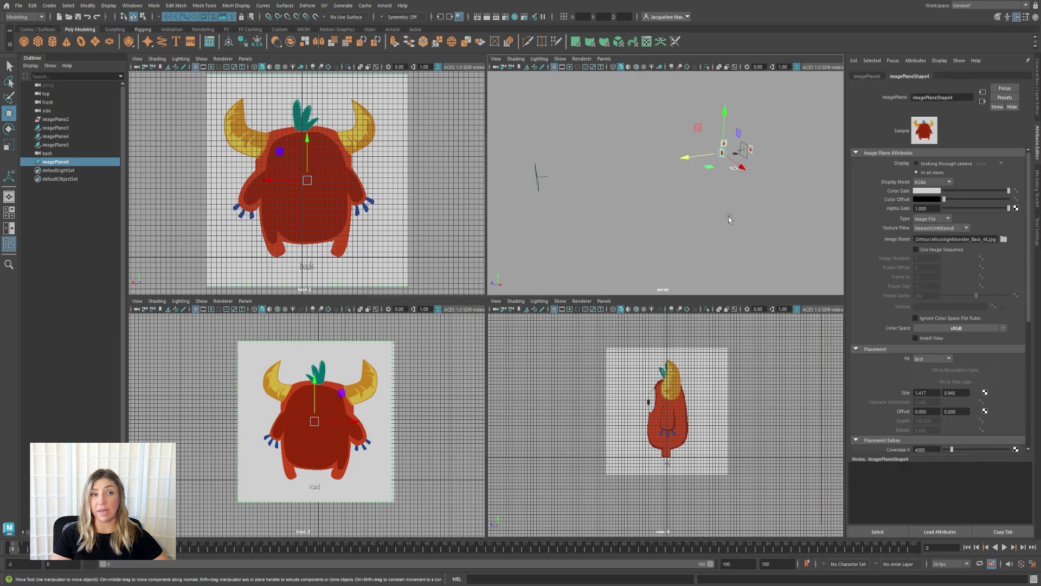
left_click(696, 233)
left_click_drag(522, 159, 550, 201)
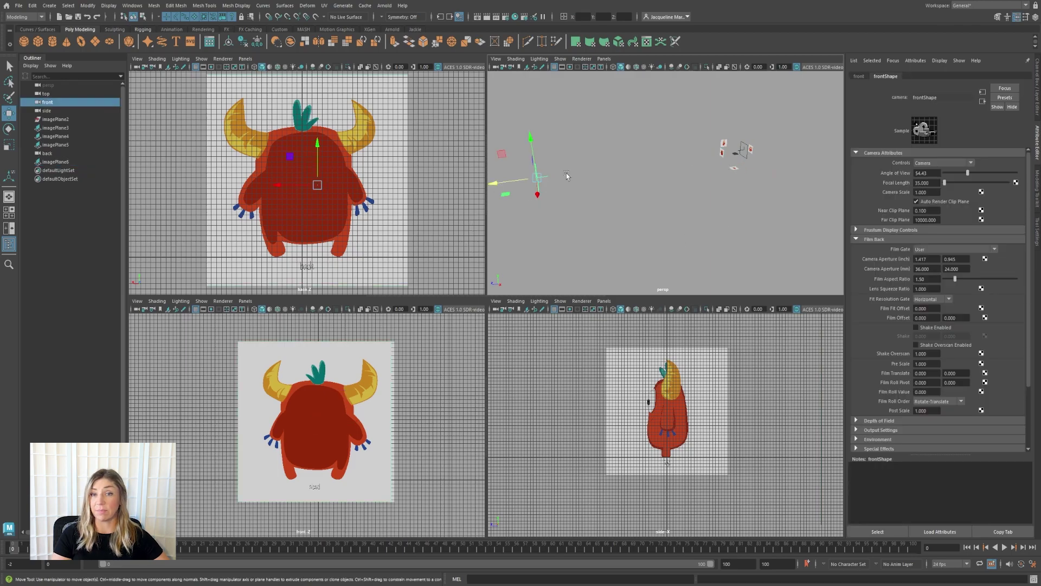
left_click_drag(496, 182, 764, 187)
middle_click_drag(752, 147, 673, 182, "alt")
scroll(739, 119, "up", 5)
middle_click_drag(603, 183, 591, 186, "alt")
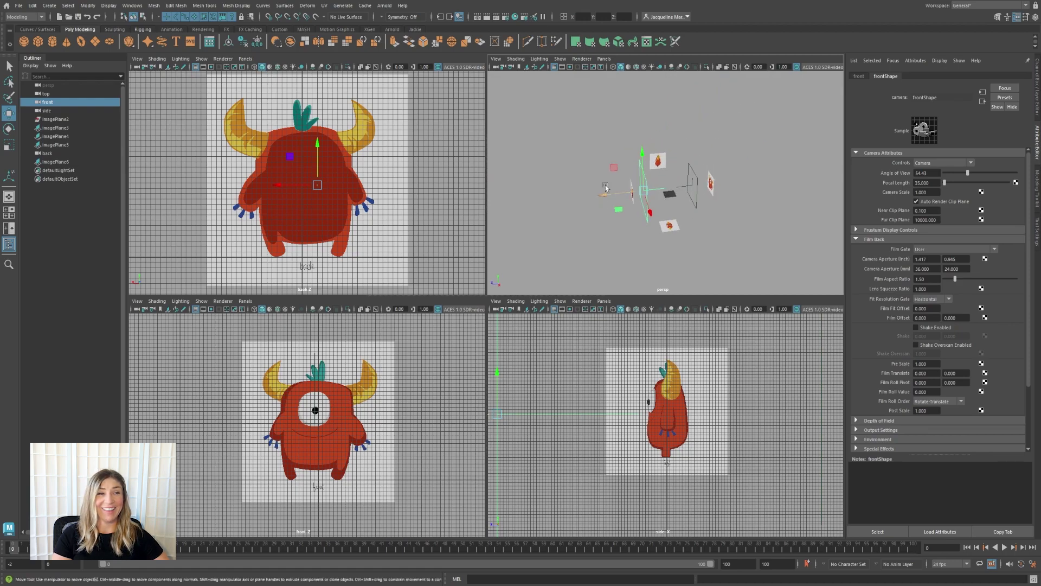
left_click_drag(601, 180, 643, 204)
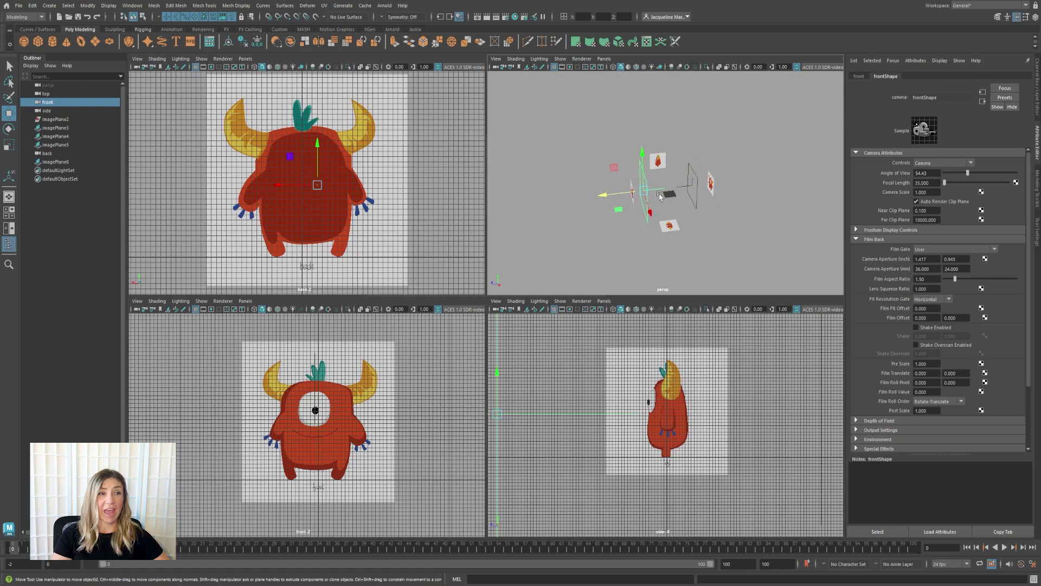
Move the back image plane out to about 222 in Z and the front camera to about 181 in Z.
left_click(611, 177)
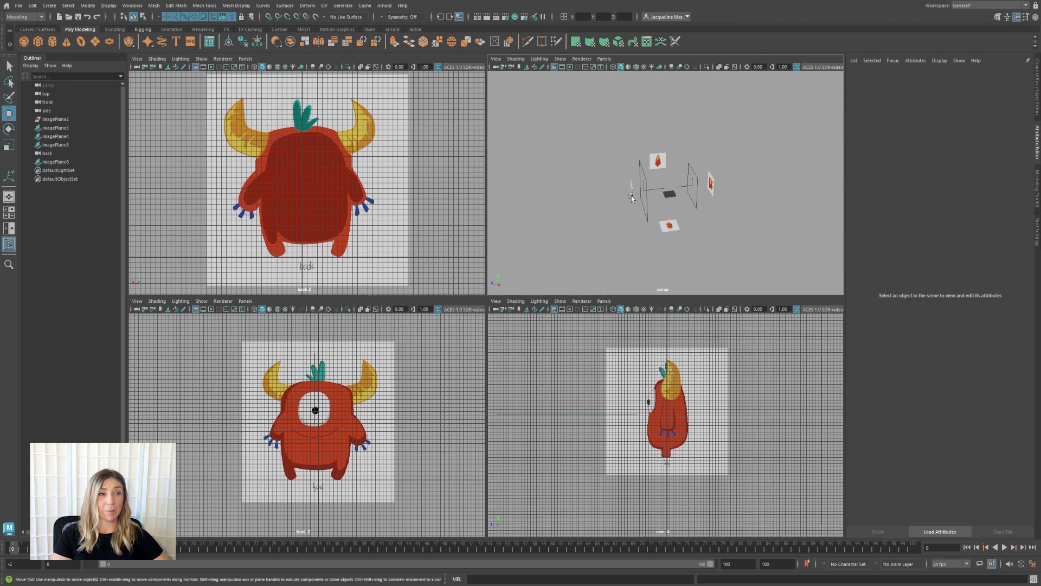
left_click(628, 191)
left_click_drag(628, 191, 550, 209)
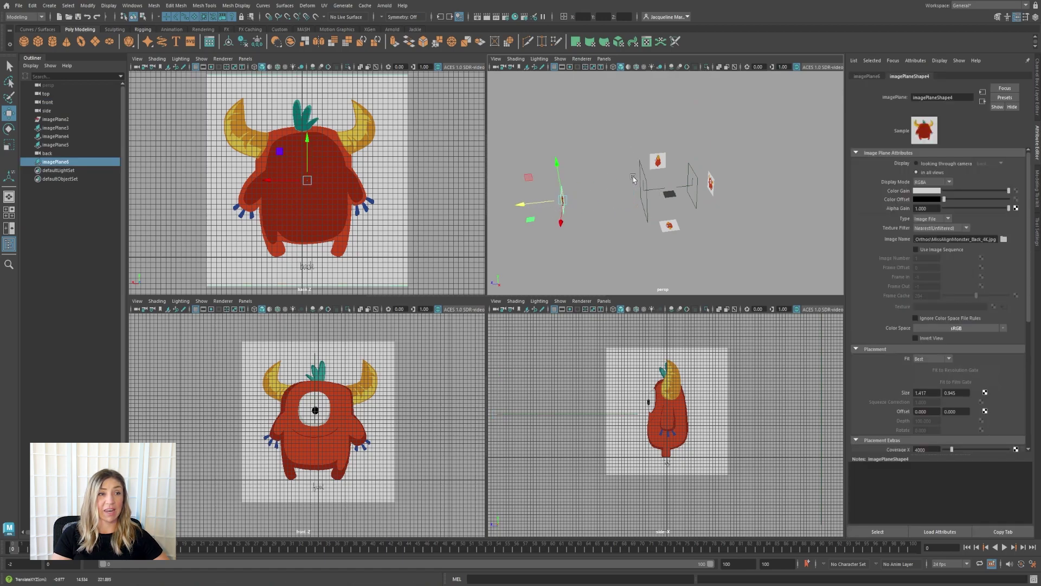
left_click_drag(633, 176, 553, 201)
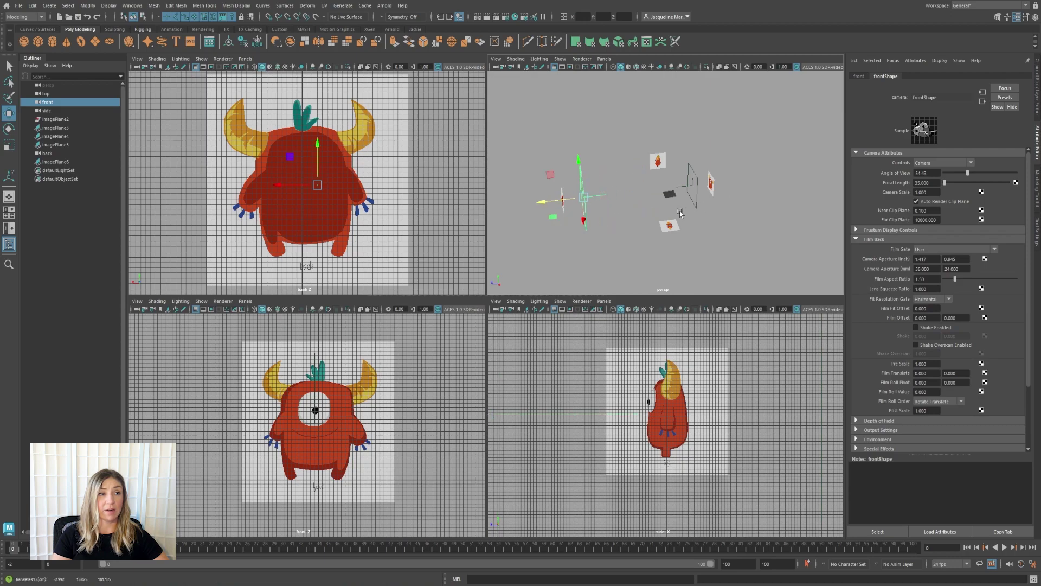
Move the front image plane and the back camera farther from the grid along Z, keeping the camera inside the plane.
left_click(710, 184)
left_click_drag(698, 184, 649, 191)
left_click(711, 187)
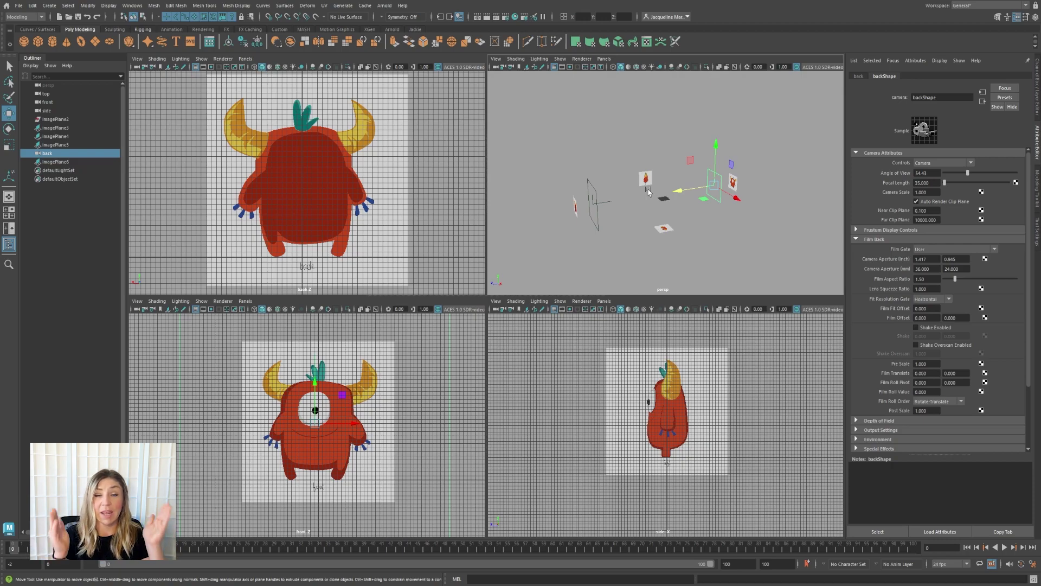
Check the placement of the back and front cameras between the grid and the image planes by selecting each camera.
left_click(682, 169)
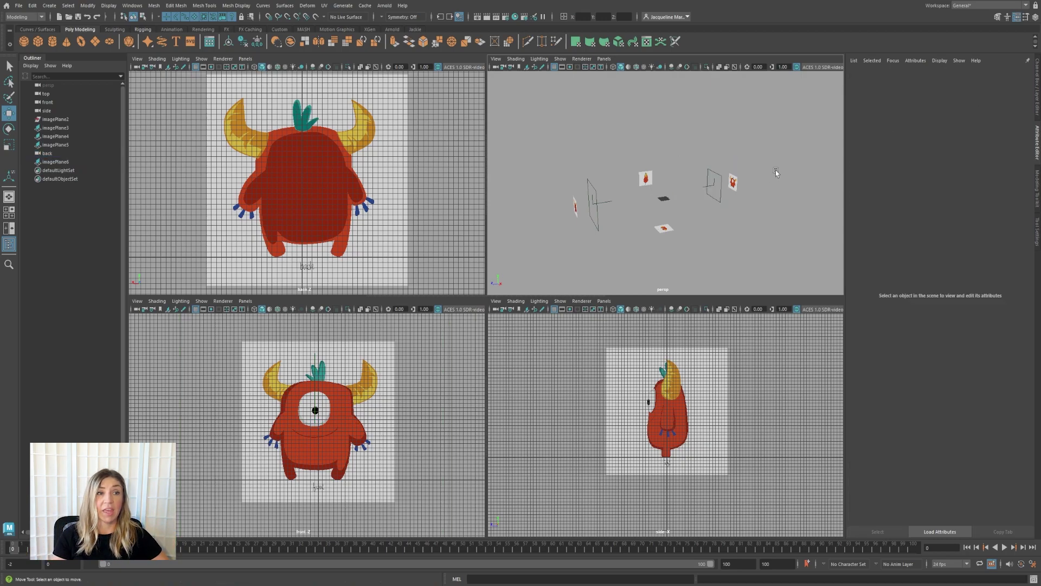
left_click(713, 173)
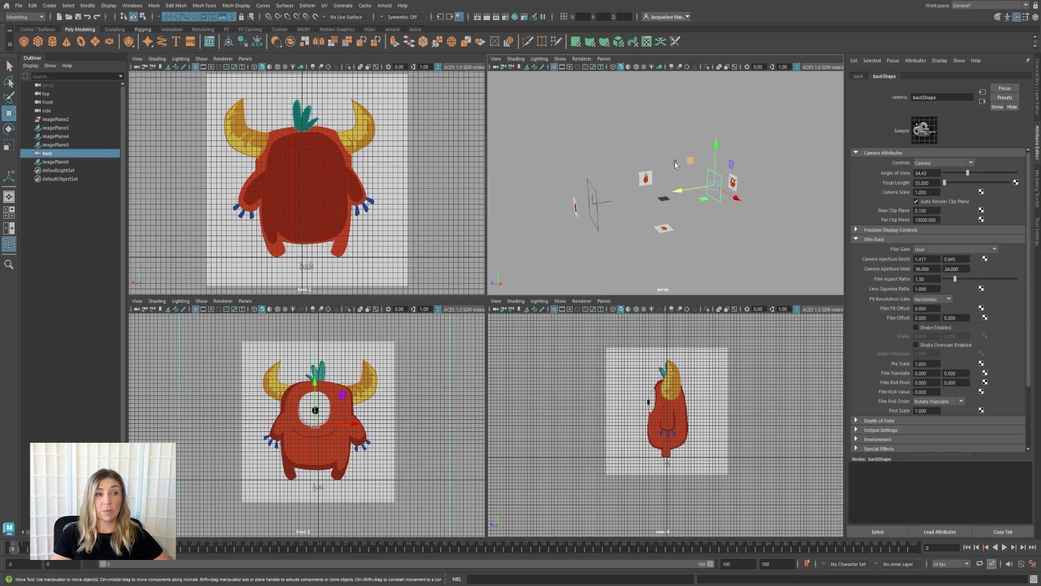
left_click(596, 190)
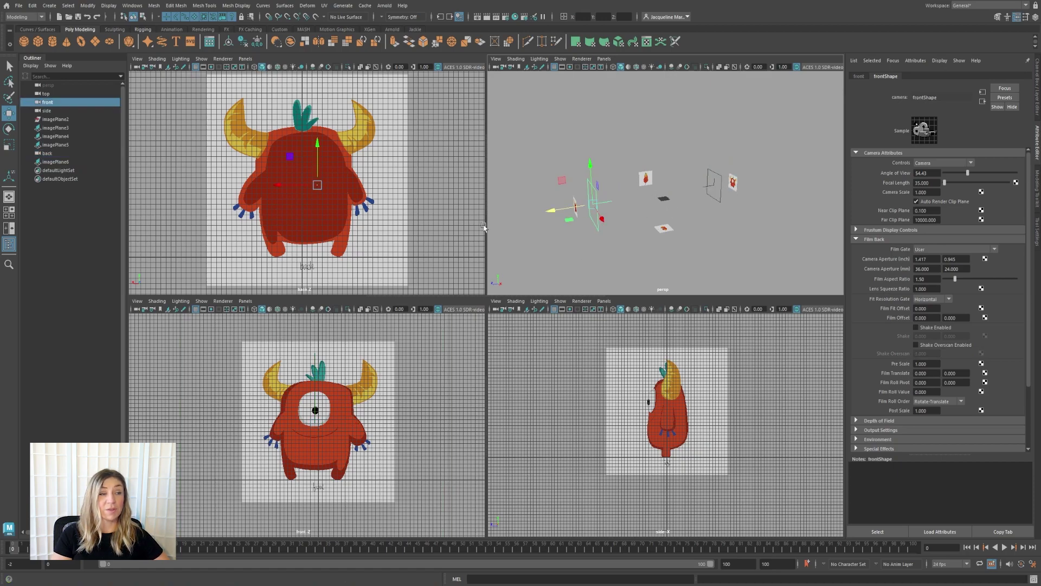
Examine the arrangement of the cameras, grid and image planes in the perspective view and clear the selection.
left_click_drag(661, 184, 678, 186, "alt")
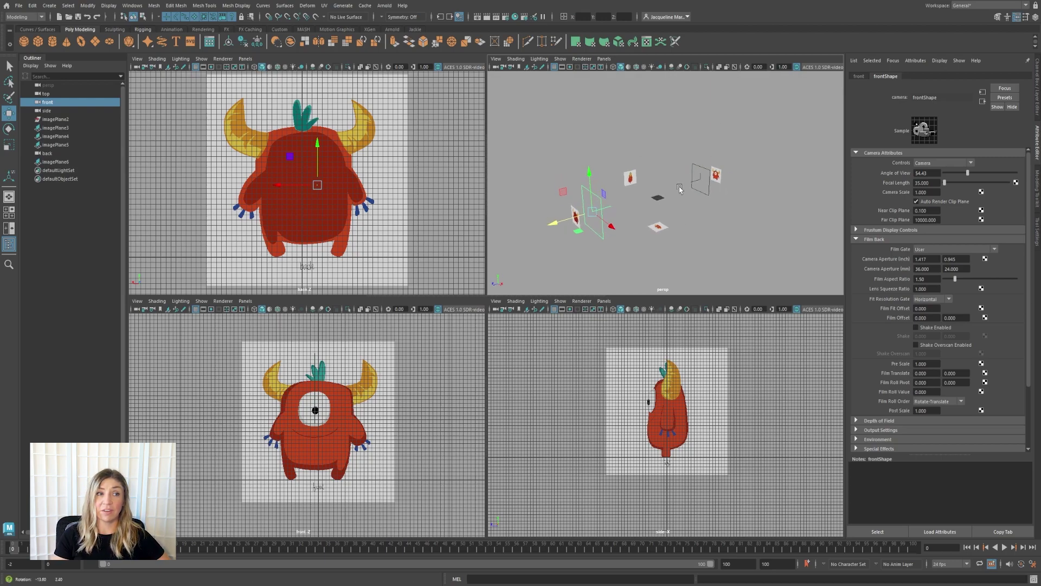
right_click_drag(678, 186, 657, 184, "alt")
left_click_drag(658, 184, 648, 165, "alt")
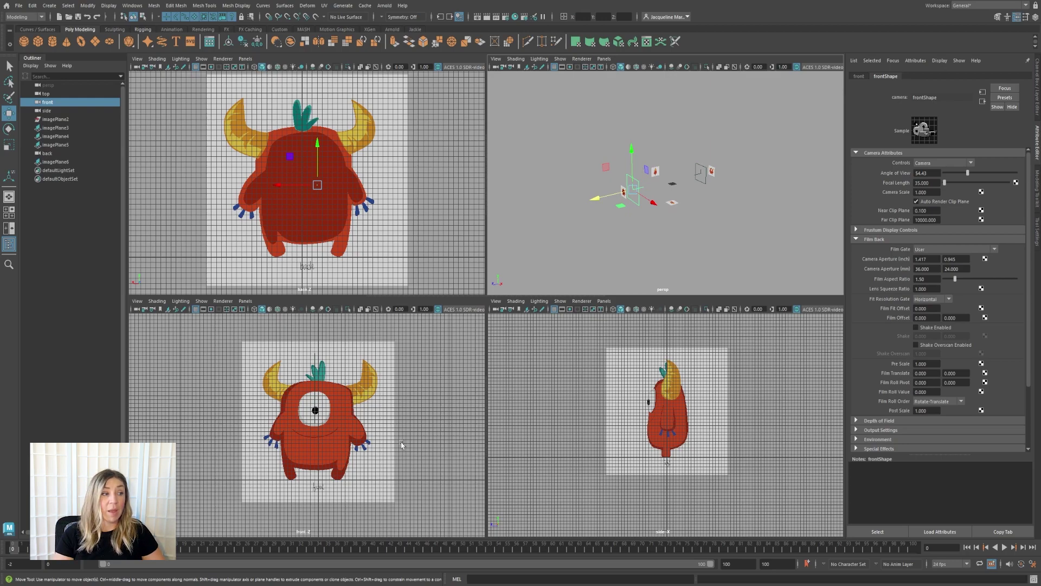
key("space")
mouse_move(403, 437)
left_mouse_down()
mouse_move(408, 425)
mouse_move(412, 446)
mouse_move(402, 435)
left_mouse_up()
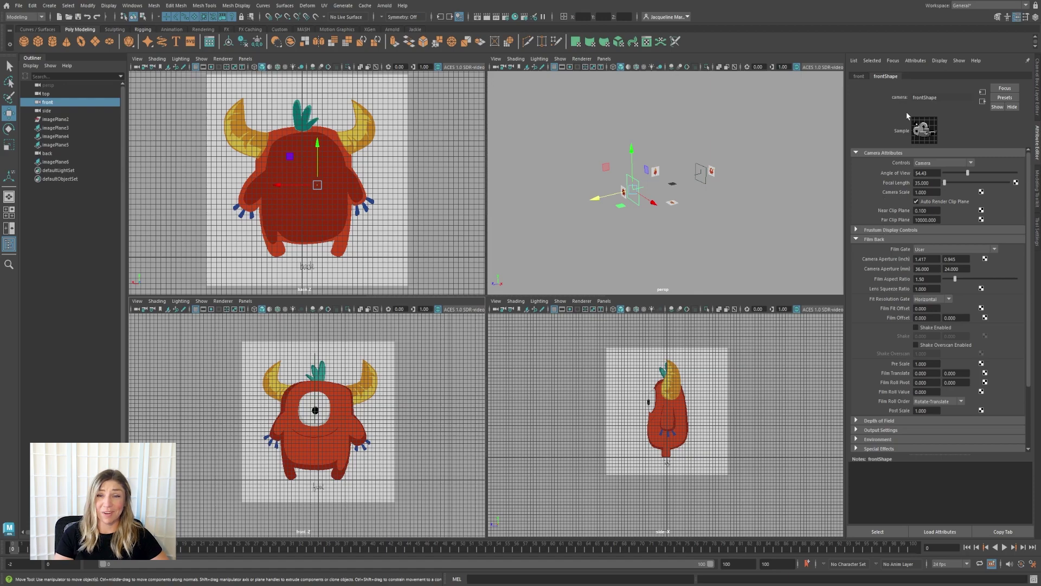
left_click(747, 223)
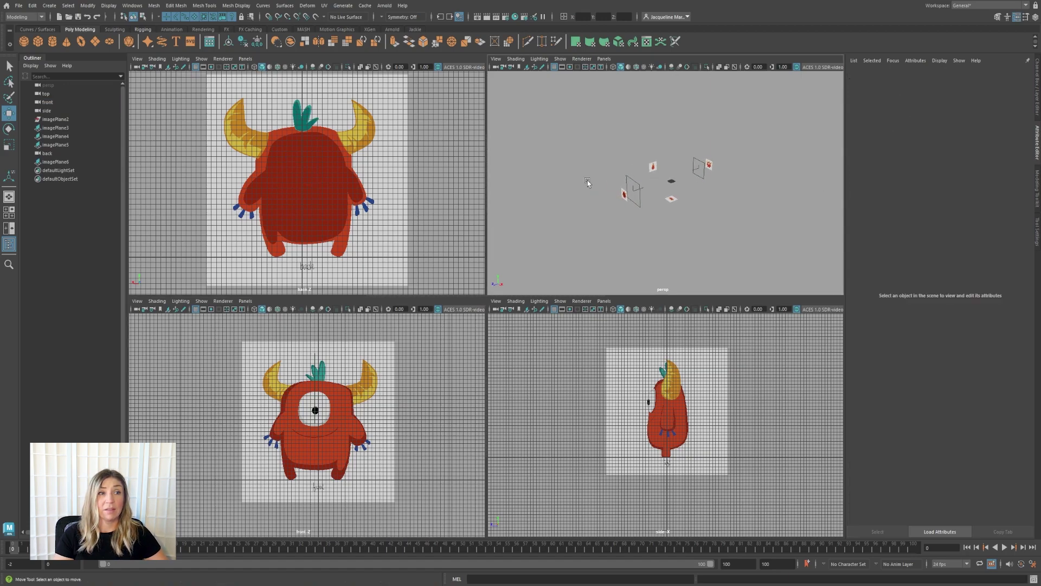
scroll(588, 180, "up", 2)
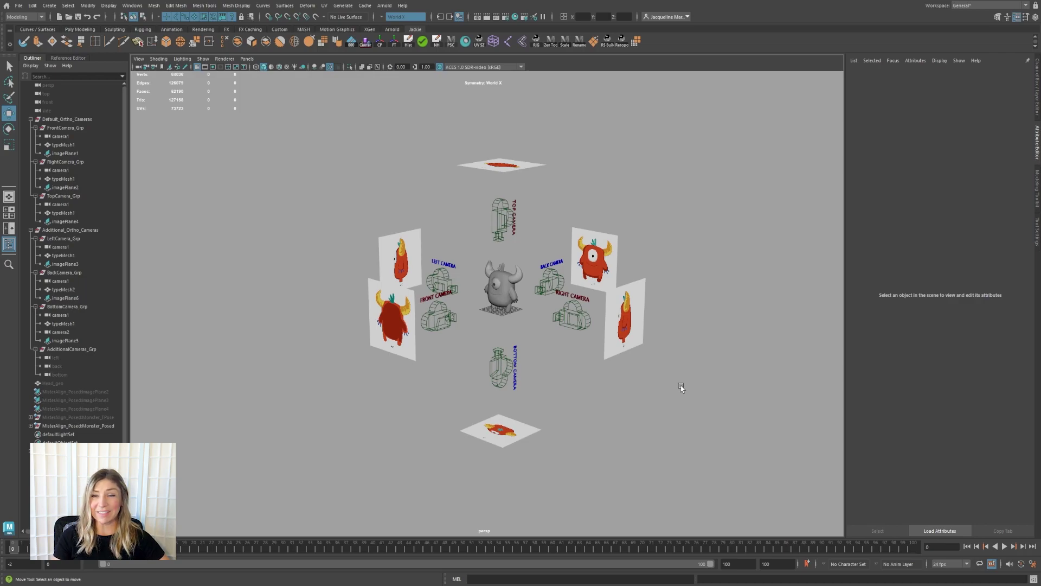
In the TeachingVid demo scene, examine how the front, back, left, right, top and bottom cameras and image planes surround the monster model.
left_click_drag(616, 354, 612, 387, "alt")
right_click_drag(612, 388, 490, 351, "alt")
left_click_drag(491, 351, 485, 326, "alt")
right_click_drag(485, 325, 621, 404, "alt")
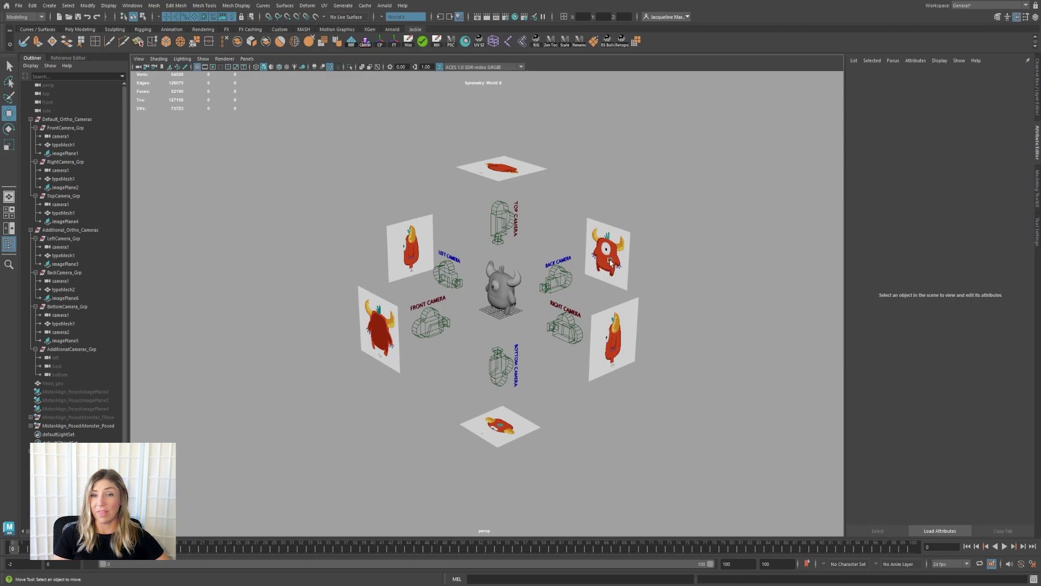
left_click_drag(610, 263, 618, 284, "alt")
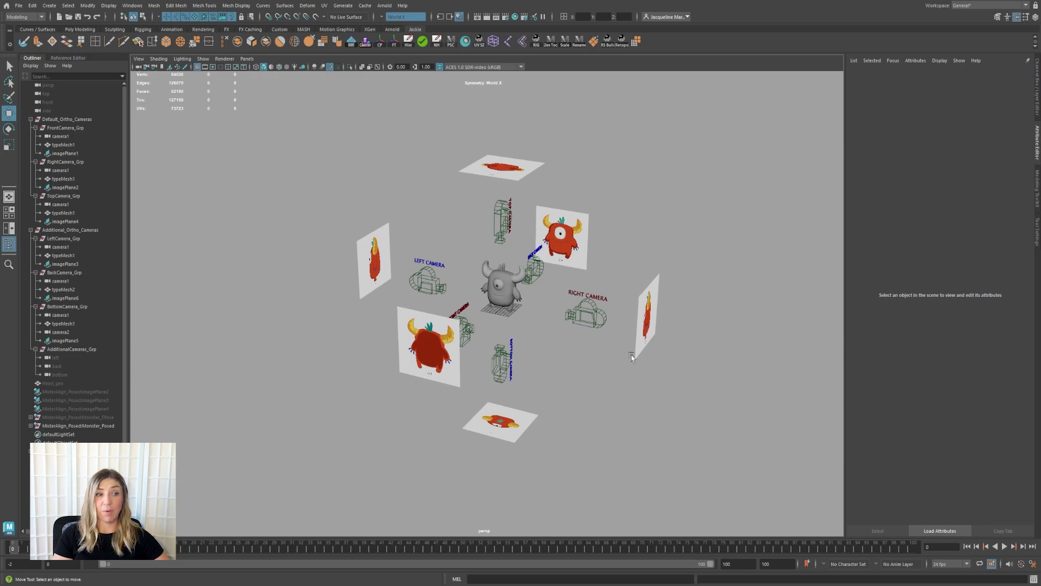
left_click_drag(631, 355, 628, 362, "alt")
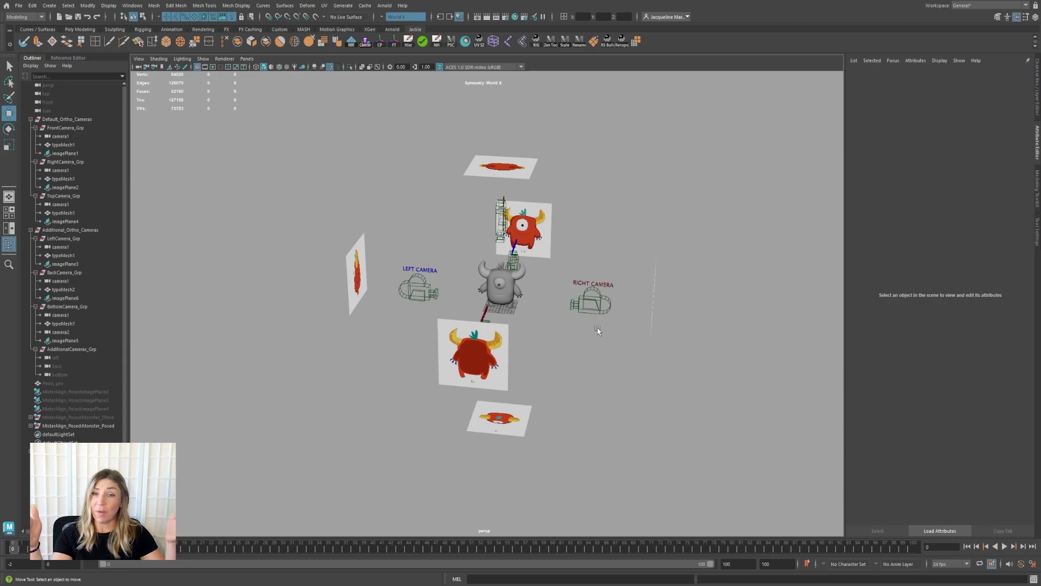
left_click_drag(569, 336, 536, 331, "alt")
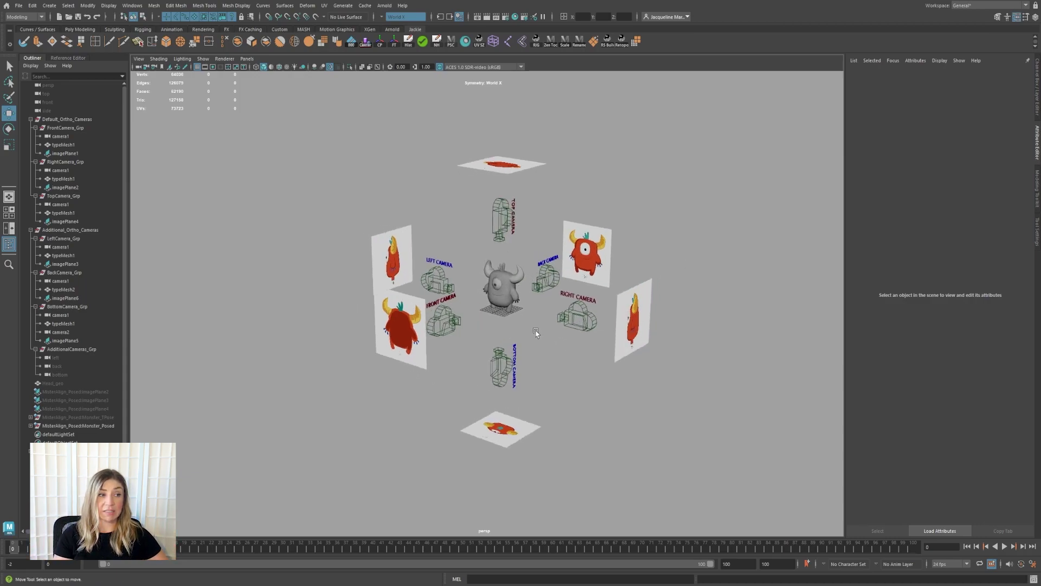
left_click_drag(664, 347, 651, 353, "alt")
right_click_drag(651, 353, 526, 244, "alt")
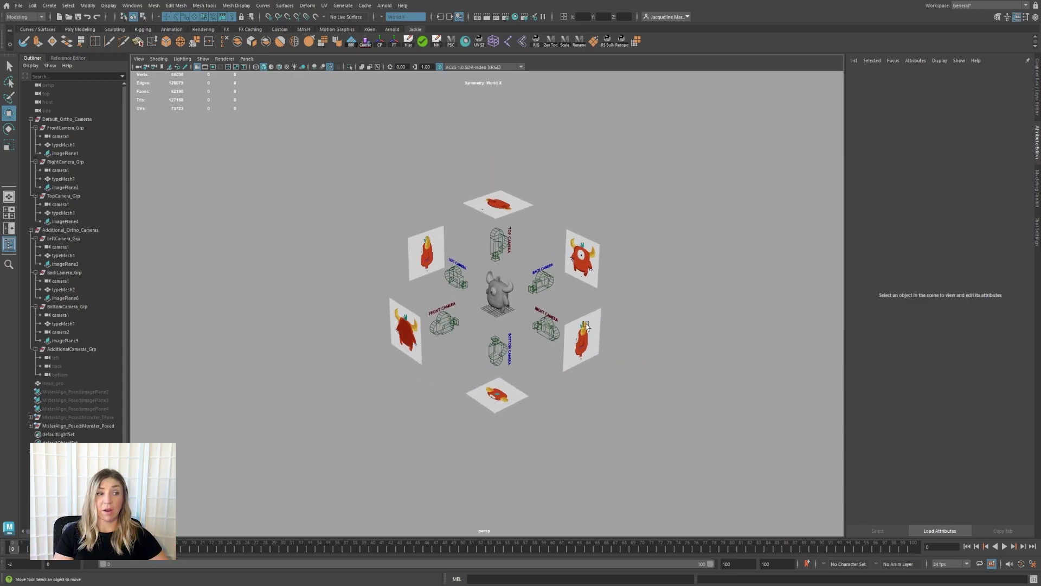
mouse_move(526, 244)
left_mouse_down("alt")
mouse_move(536, 225)
mouse_move(520, 234)
left_mouse_up("alt")
Return to the untitled scene, hide image planes in the perspective view only, and check the side and front views.
mouse_move(255, 560)
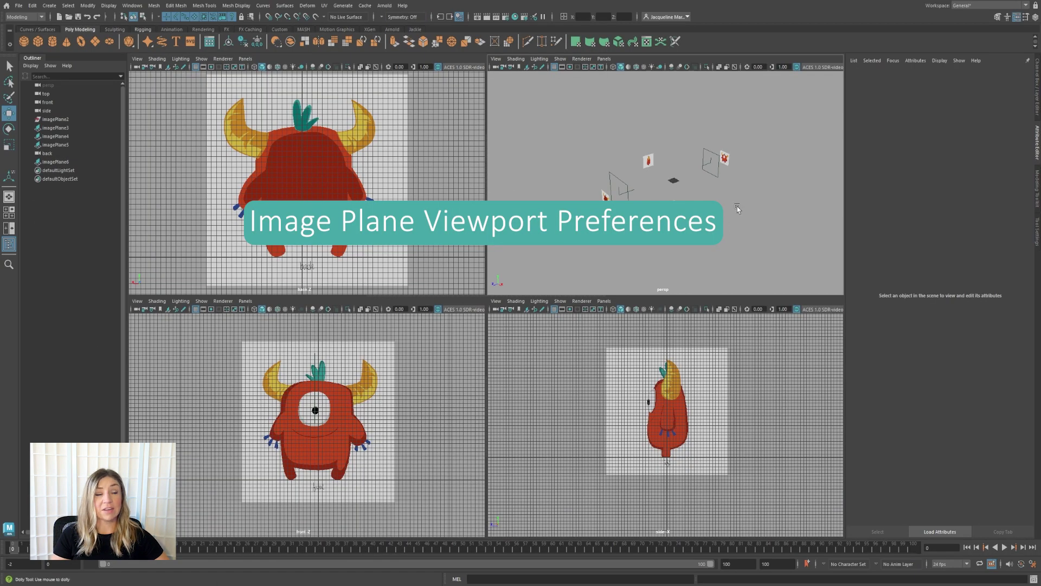
left_click_drag(738, 207, 719, 197, "alt")
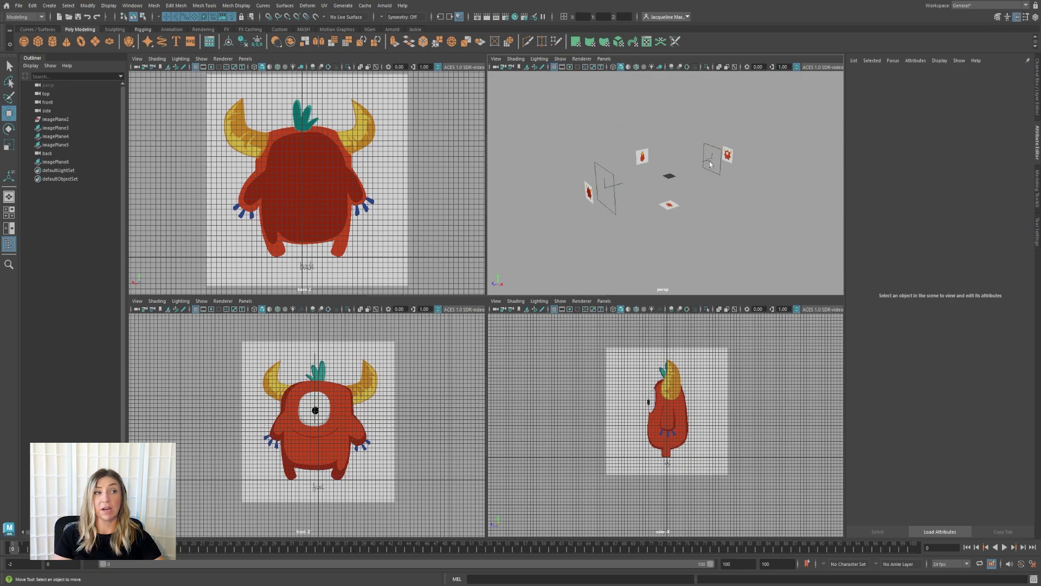
left_click(560, 59)
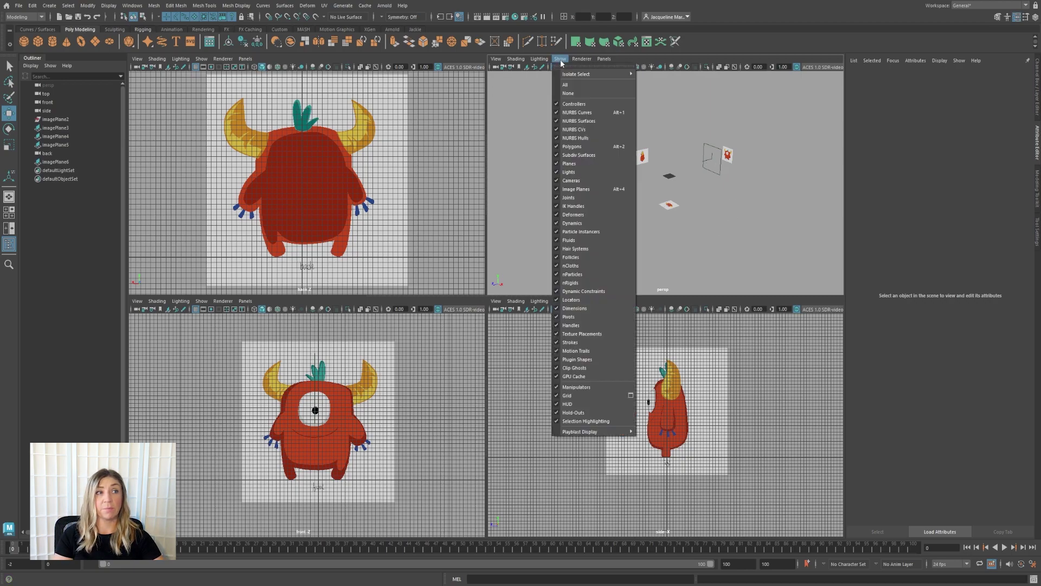
left_click(557, 189)
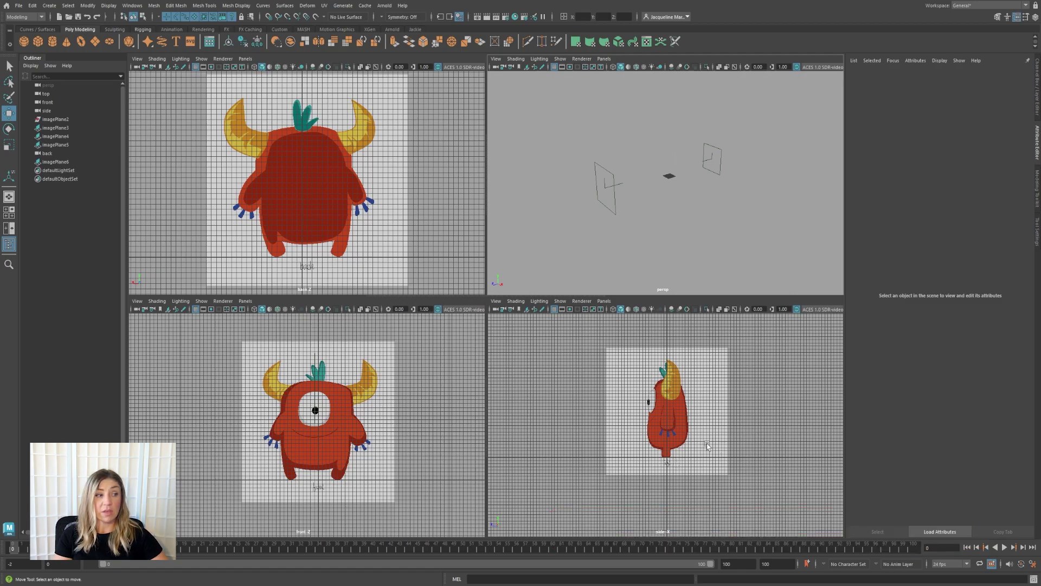
scroll(682, 473, "down", 2)
scroll(664, 420, "up", 4)
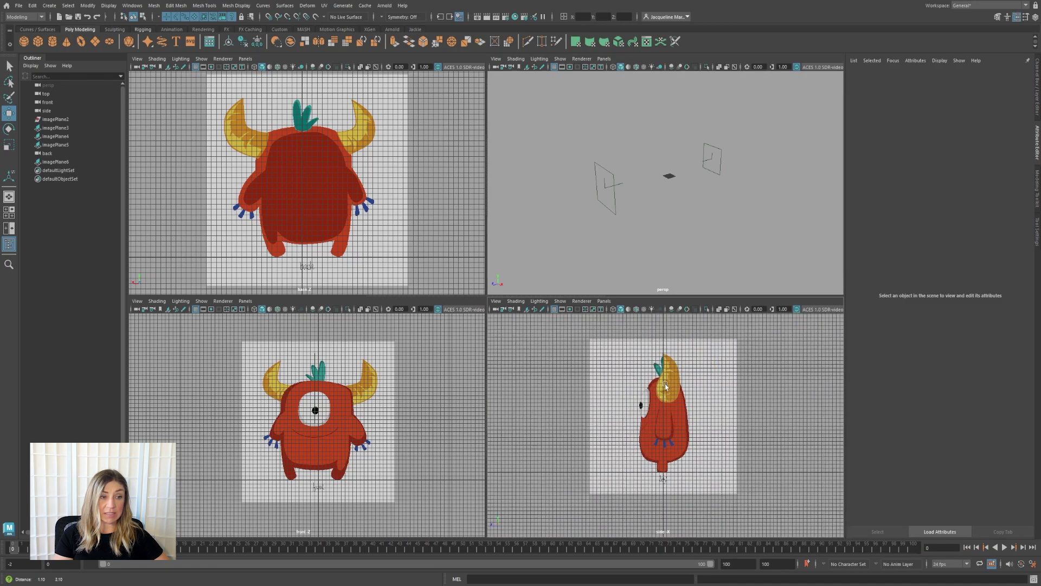
scroll(315, 425, "down", 2)
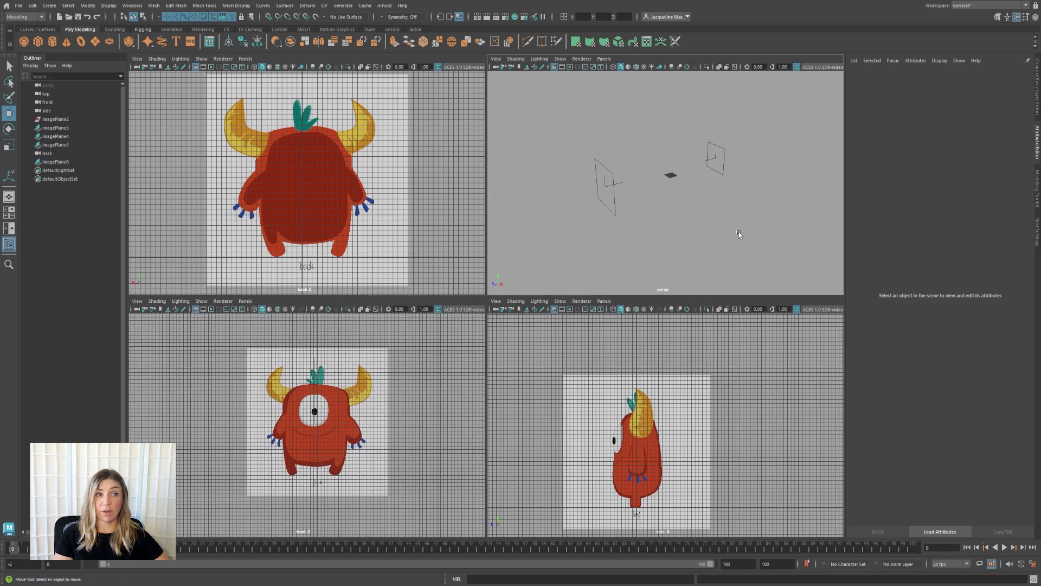
Show the image planes again in the perspective view.
left_click(560, 58)
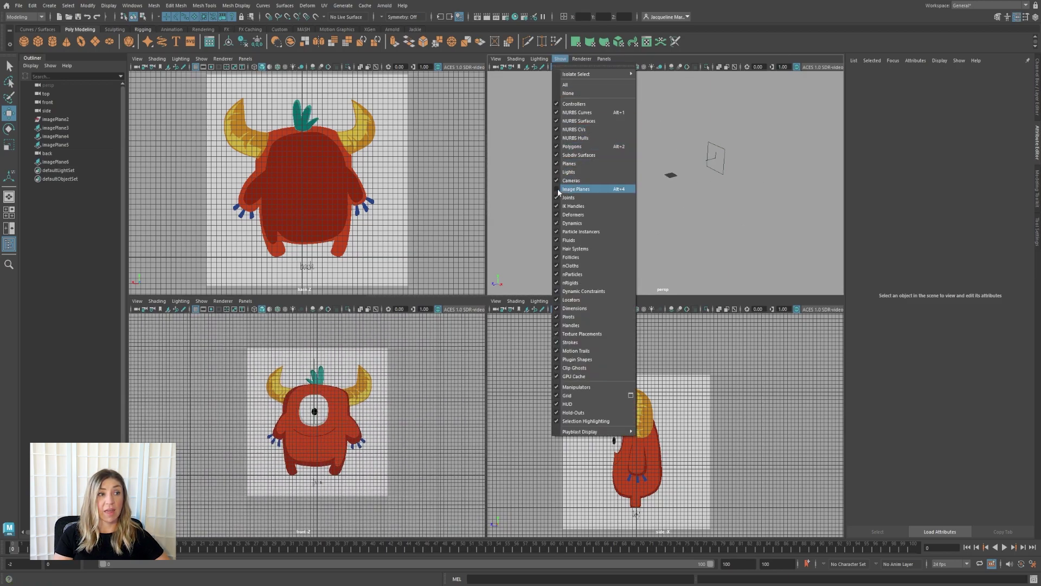
left_click(576, 189)
left_click_drag(770, 222, 740, 200, "alt")
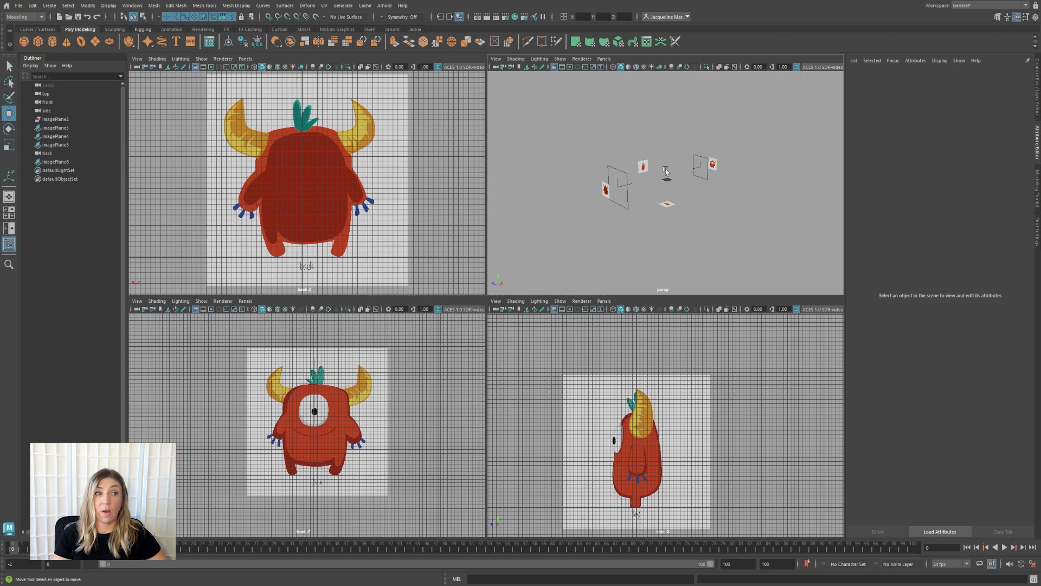
Select the side, back, top and front image planes together and create a display layer from them.
left_click(603, 190)
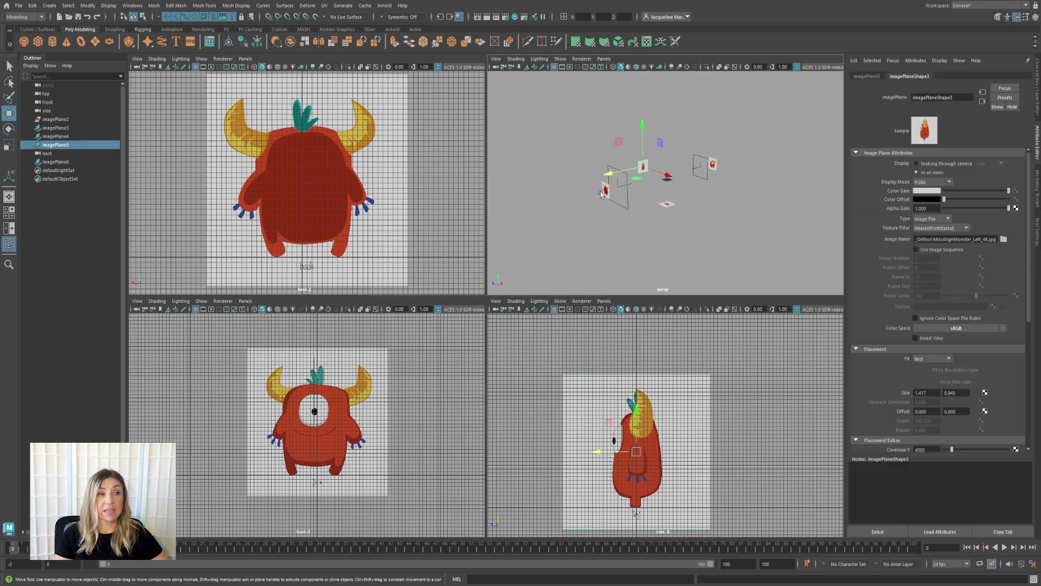
left_click(602, 193, "shift")
left_click(667, 205, "shift")
left_click(714, 164, "shift")
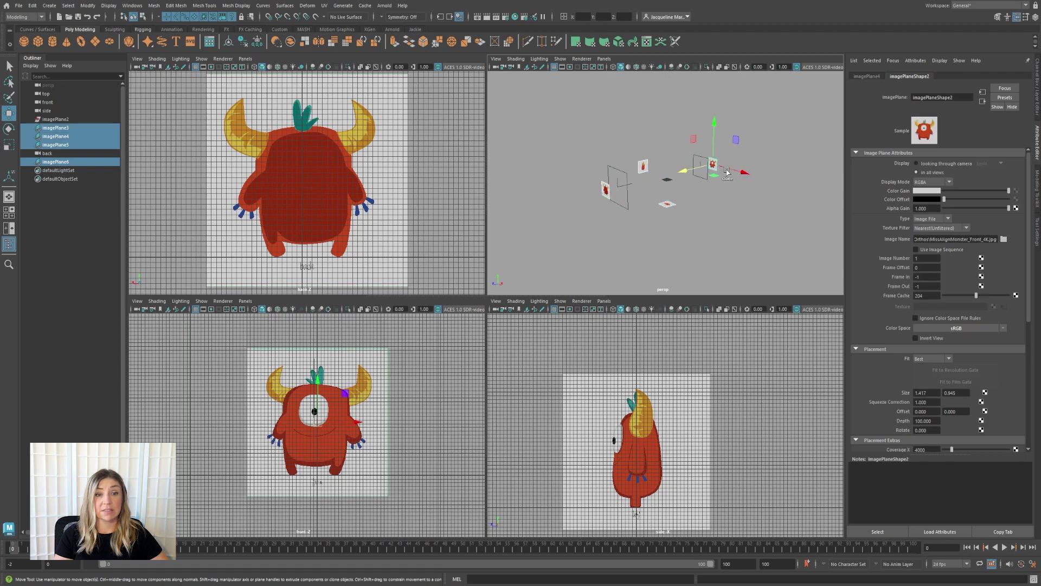
left_click(1037, 69)
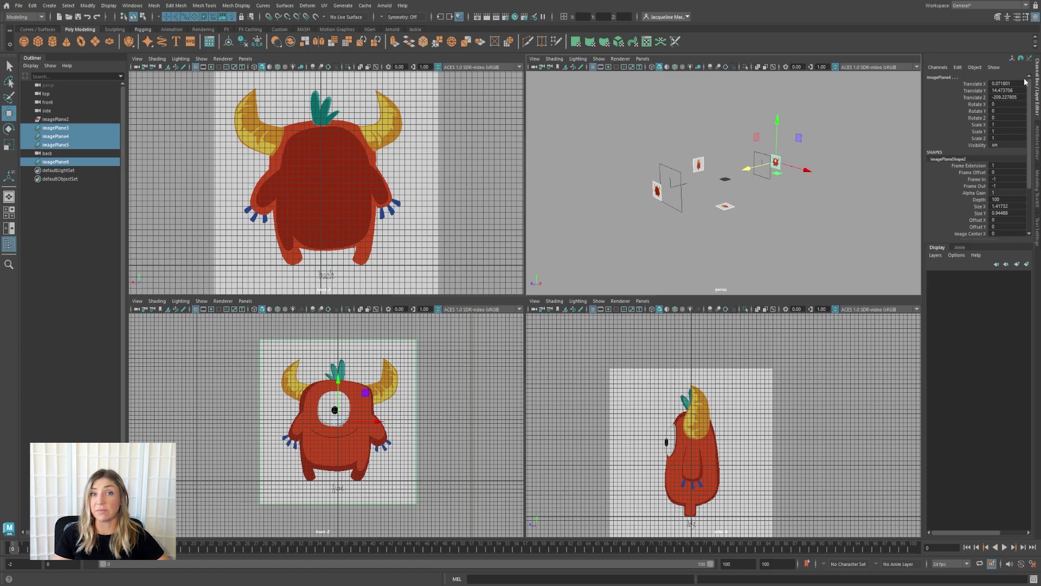
left_click(936, 255)
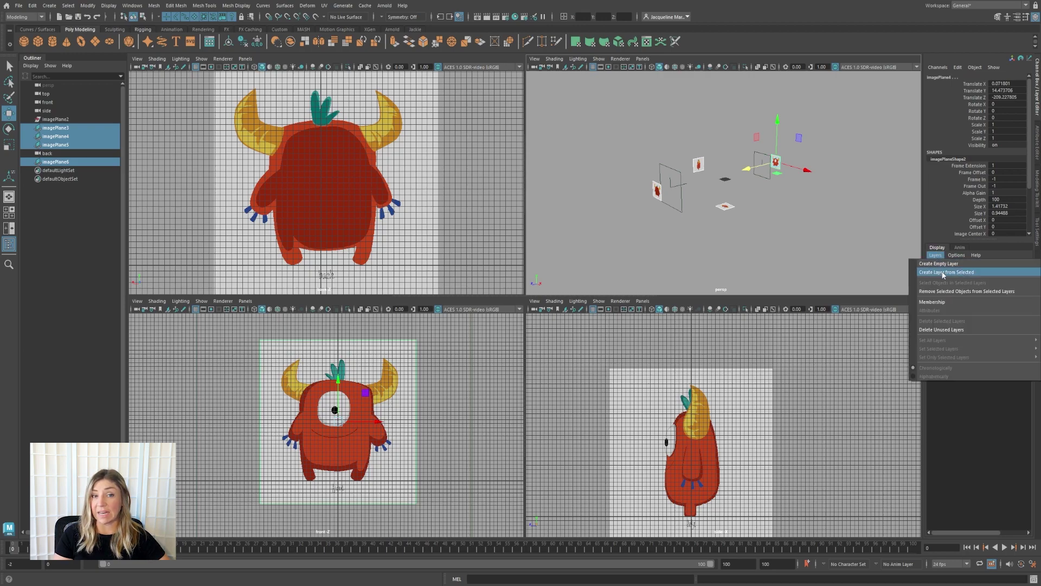
left_click(943, 273)
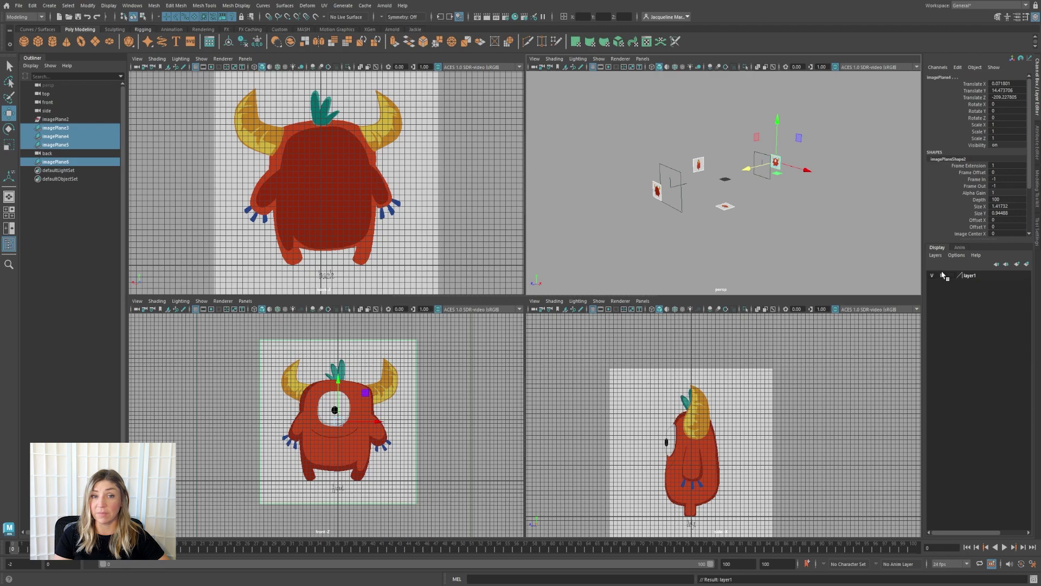
Rename the new display layer to imagePlanes and save the layer settings.
double_click(970, 276)
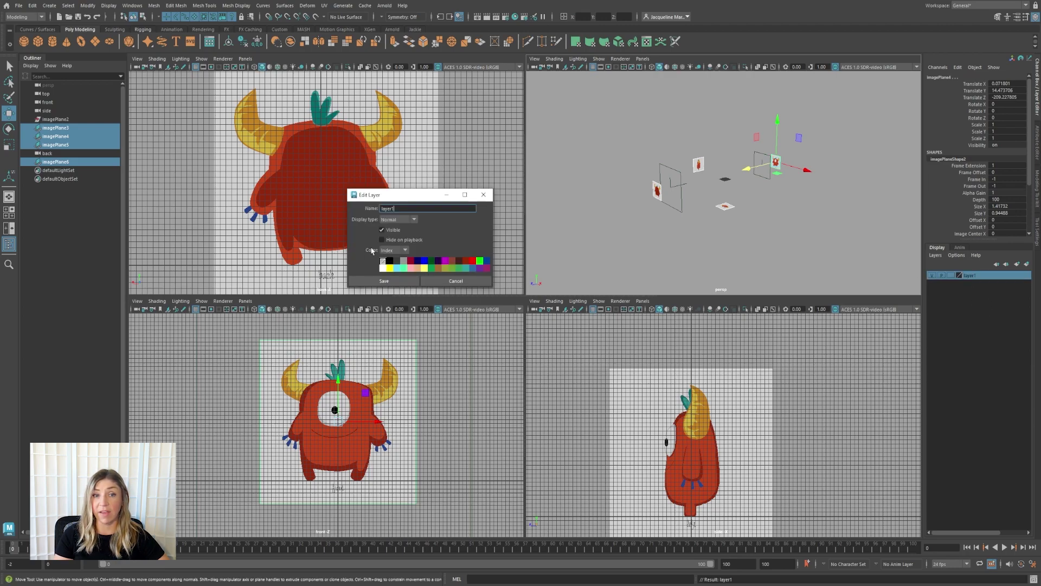
double_click(402, 209)
type("imagePlanes")
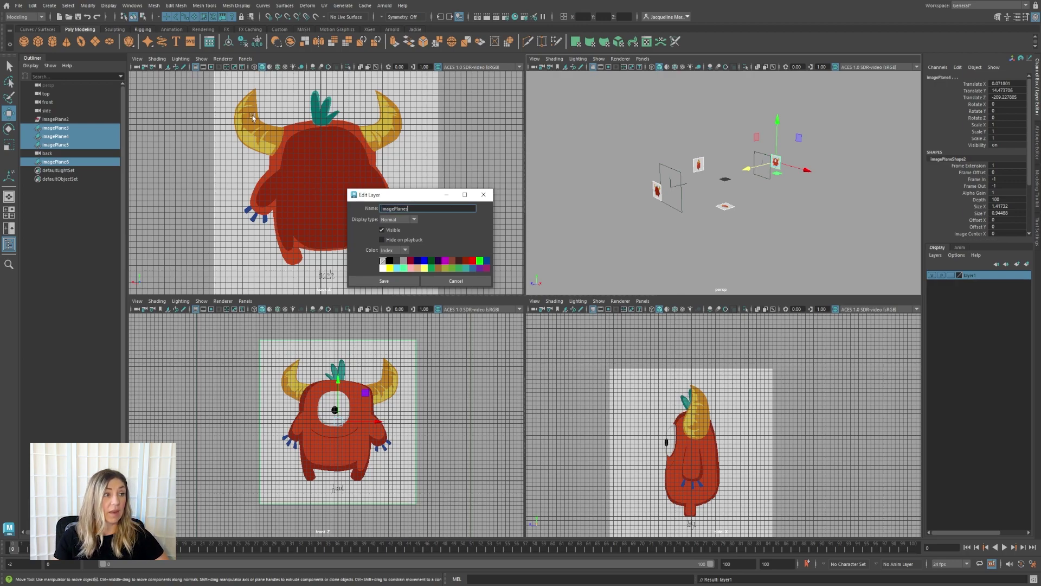
left_click(394, 281)
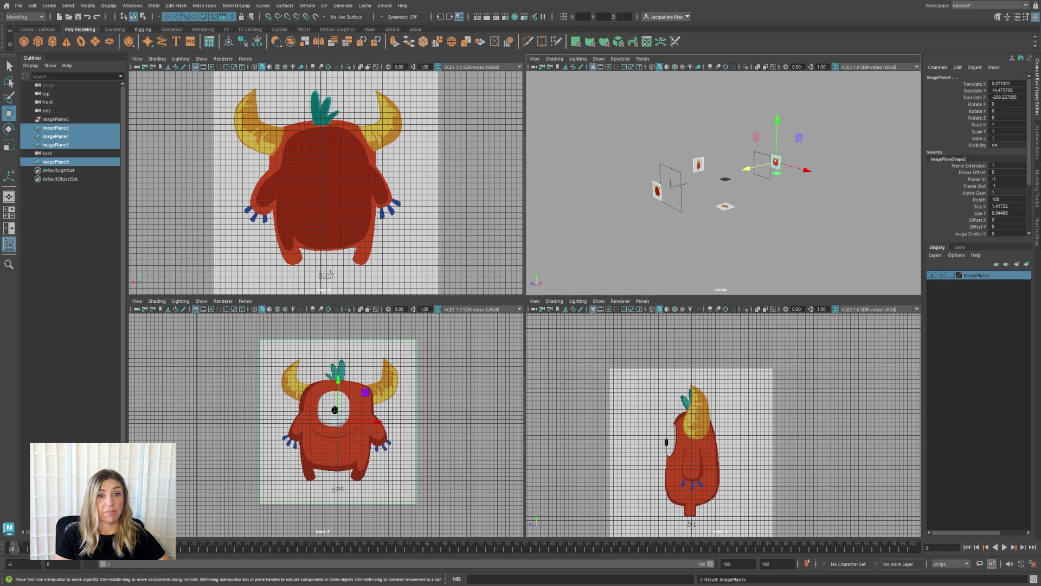
Test the imagePlanes layer by toggling its visibility, leave it visible, and clear the selection.
left_click(932, 276)
left_click(932, 275)
left_click(932, 275)
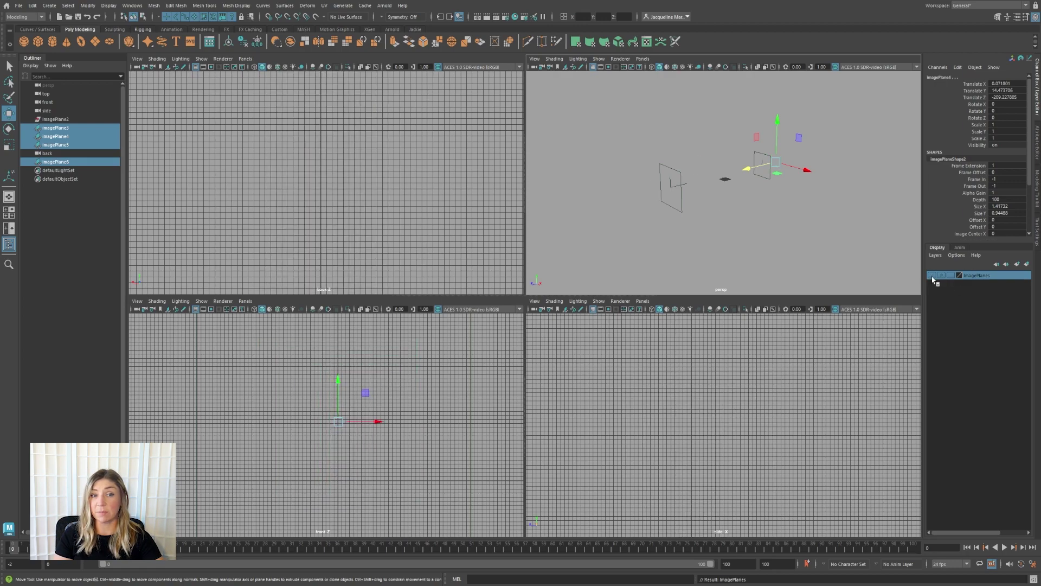
left_click(932, 275)
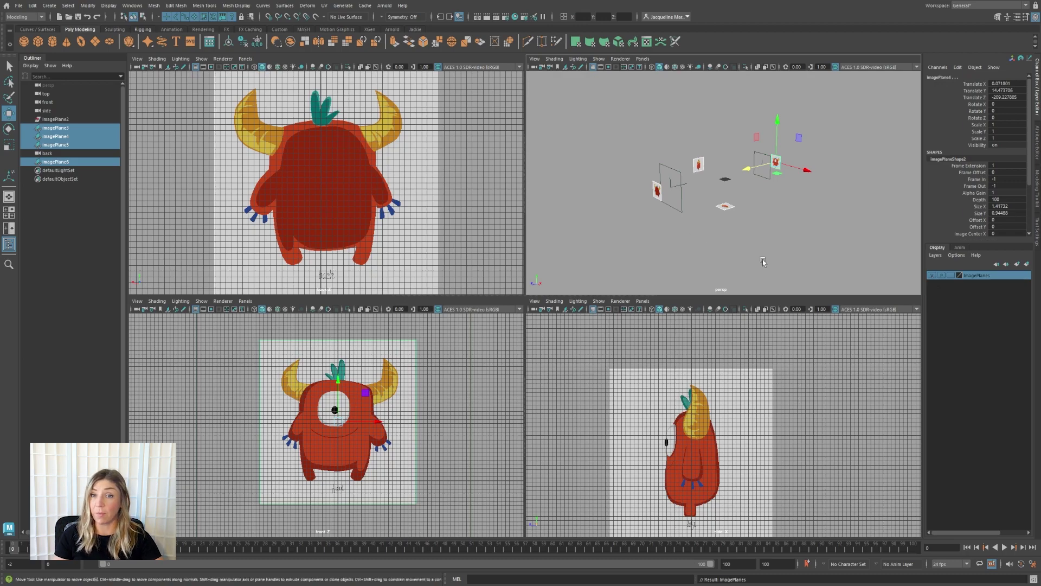
left_click(798, 237)
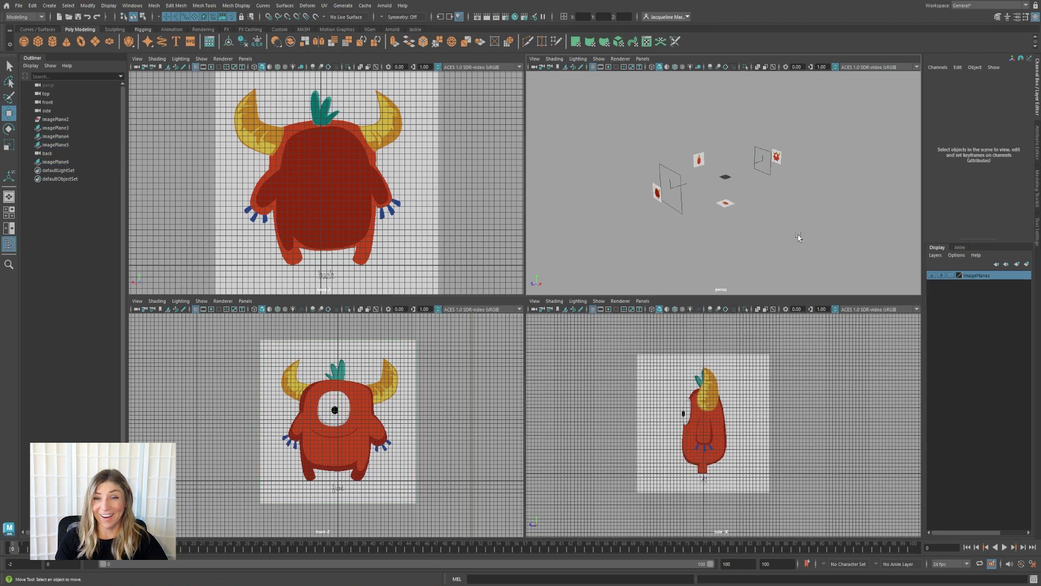